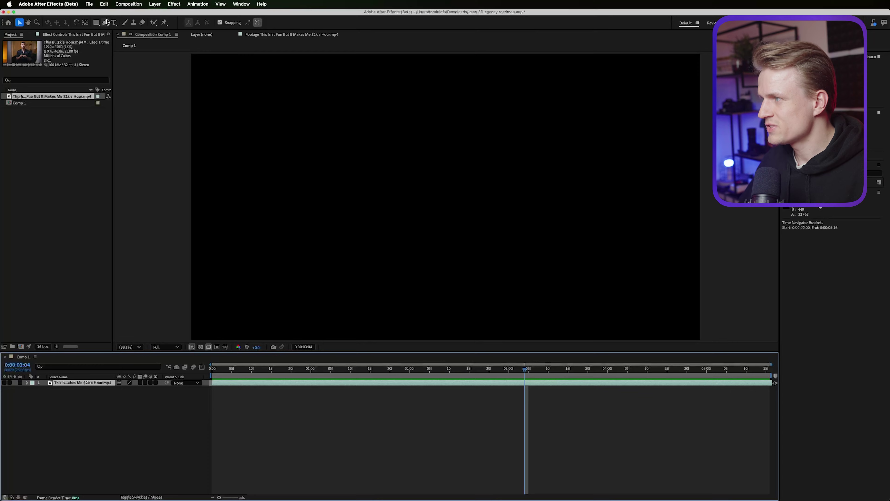
# With no layer selected, activate the Pen tool and set the shape fill to None.
pyautogui.click(435, 413)
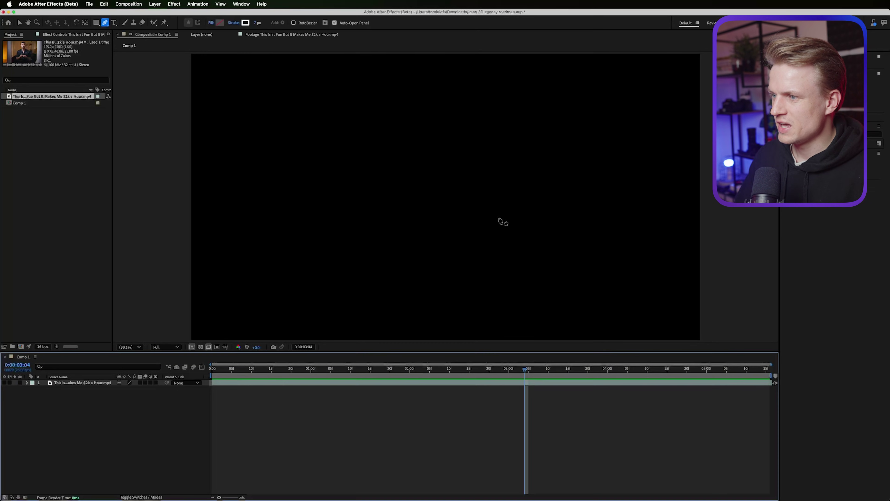
pyautogui.click(103, 21)
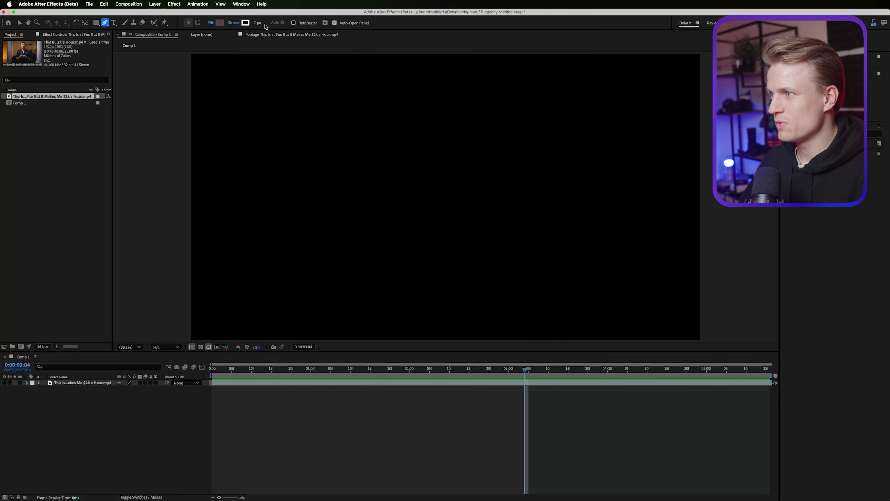
pyautogui.click(215, 23)
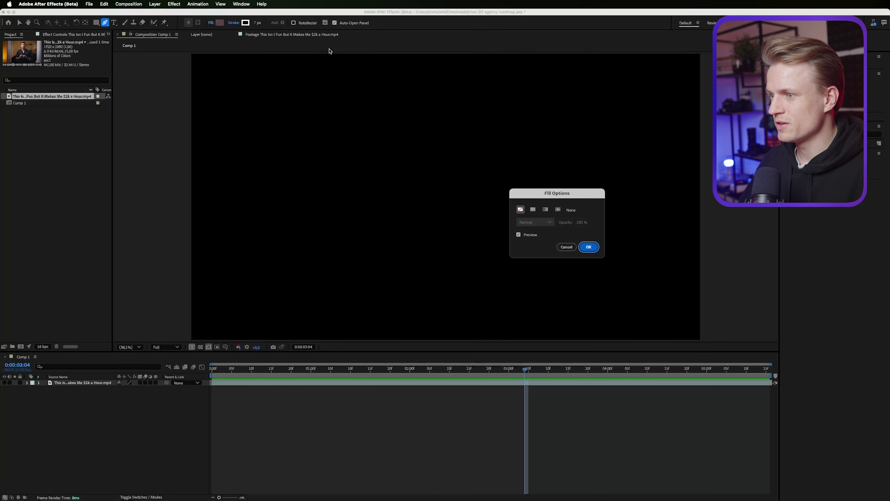
pyautogui.click(588, 247)
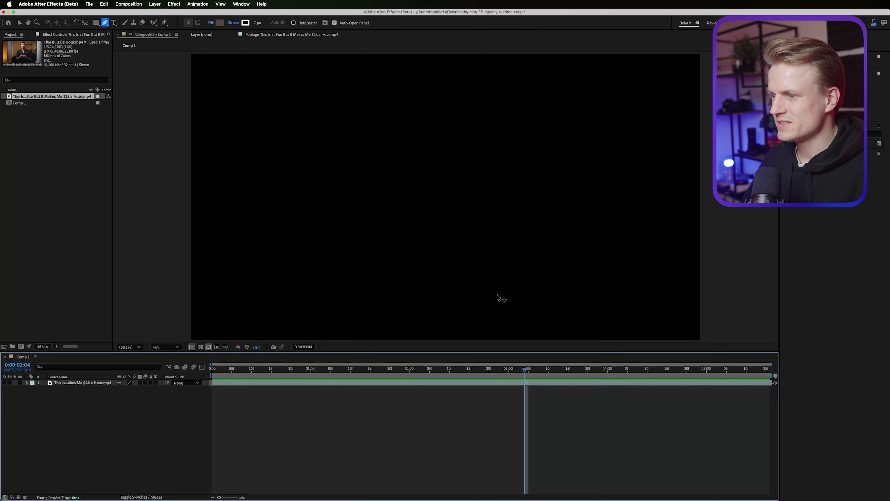
# Draw an open stepped line of five straight, right-angled segments rising from the lower middle of the composition toward its upper part.
pyautogui.click(501, 317)
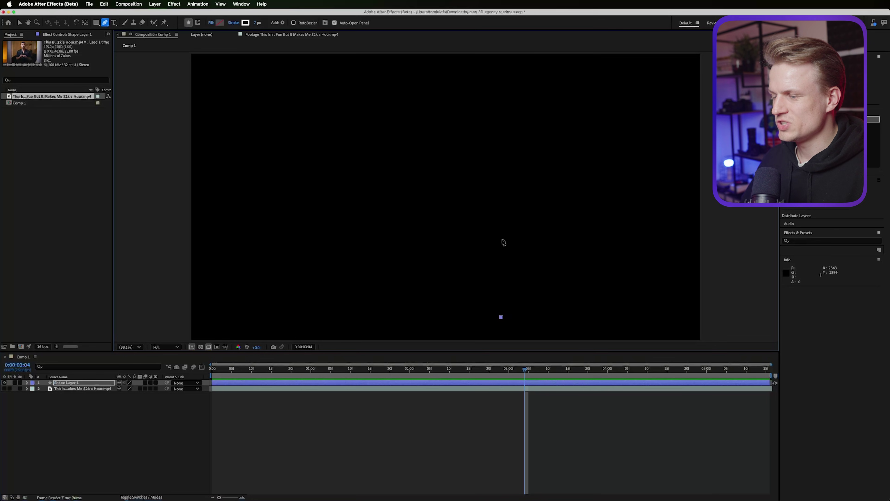
pyautogui.click(468, 243)
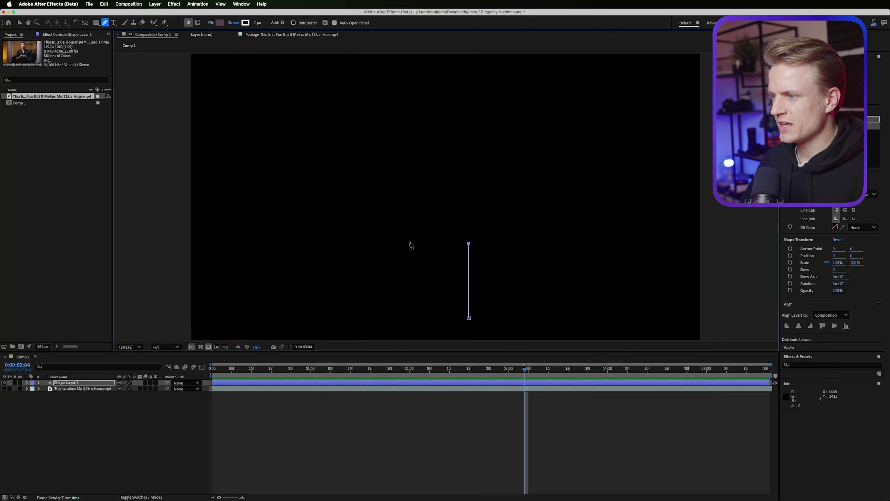
pyautogui.click(410, 243)
pyautogui.click(409, 183)
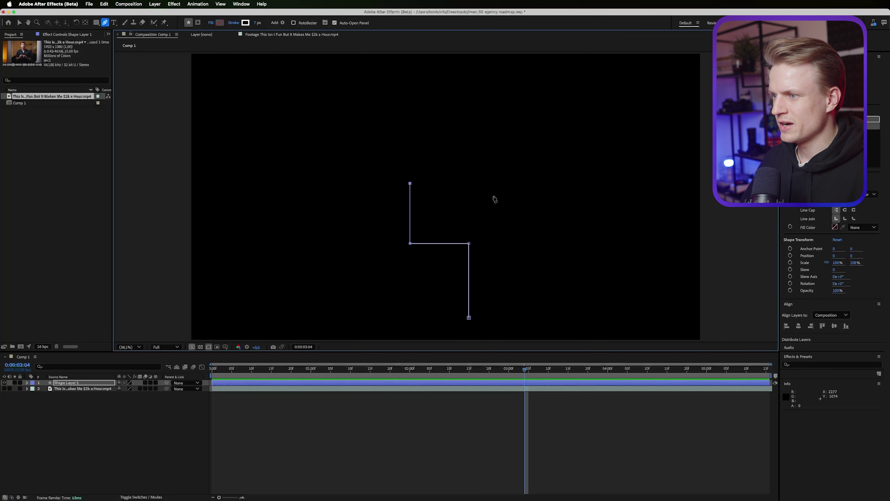
pyautogui.click(515, 183)
pyautogui.click(516, 111)
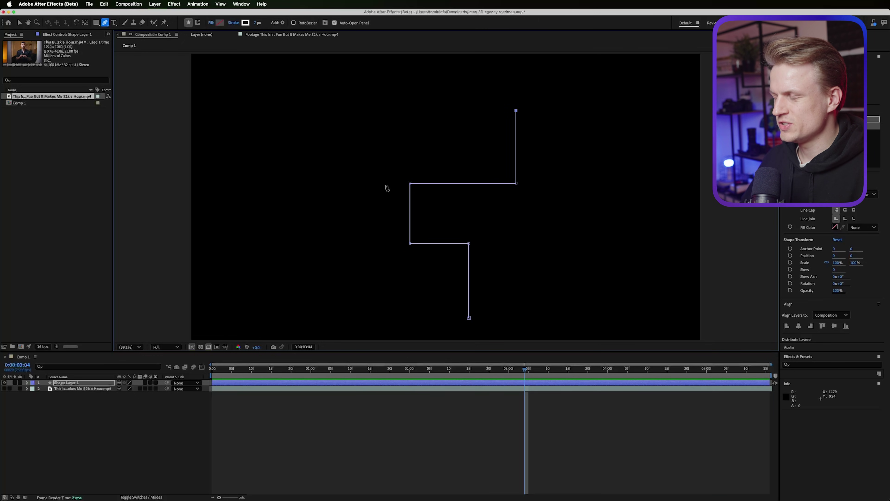
# Add Round Corners to the stepped line and set the radius to 124.
pyautogui.press(',')
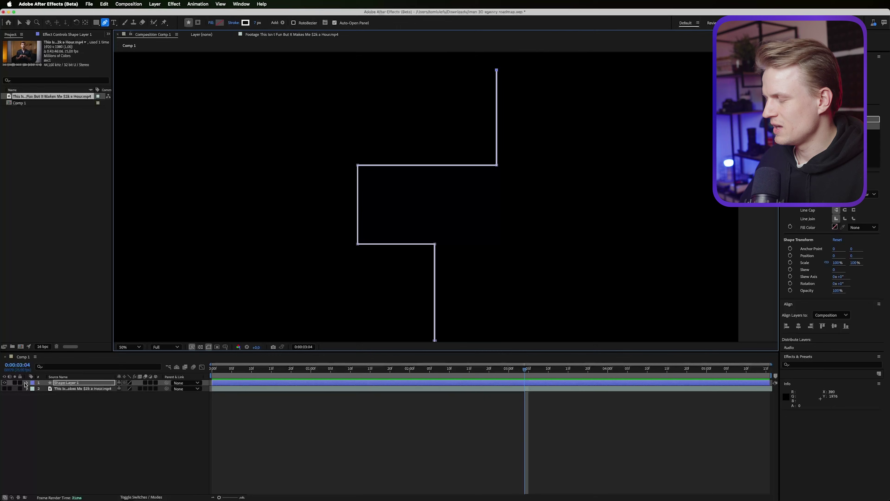
pyautogui.click(28, 383)
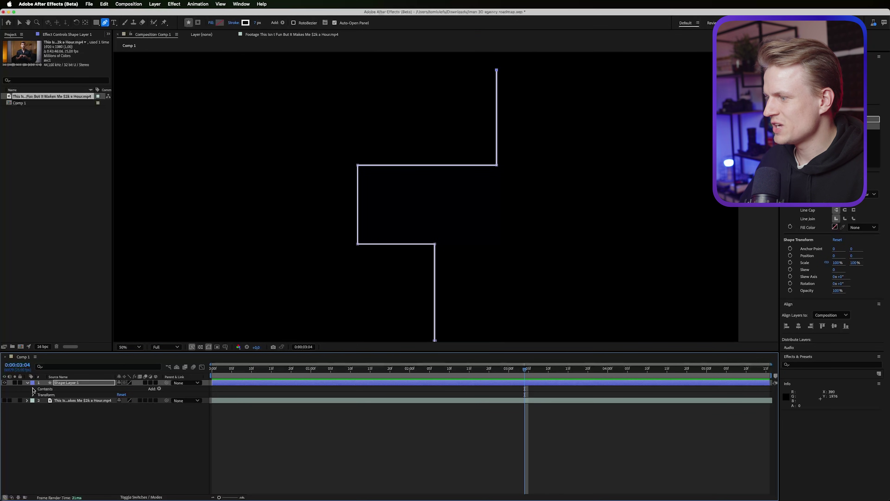
pyautogui.click(160, 388)
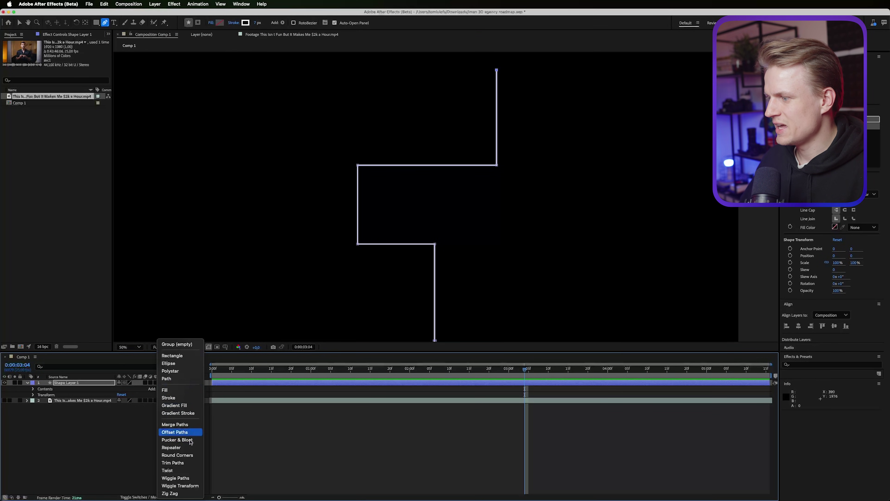
pyautogui.click(180, 456)
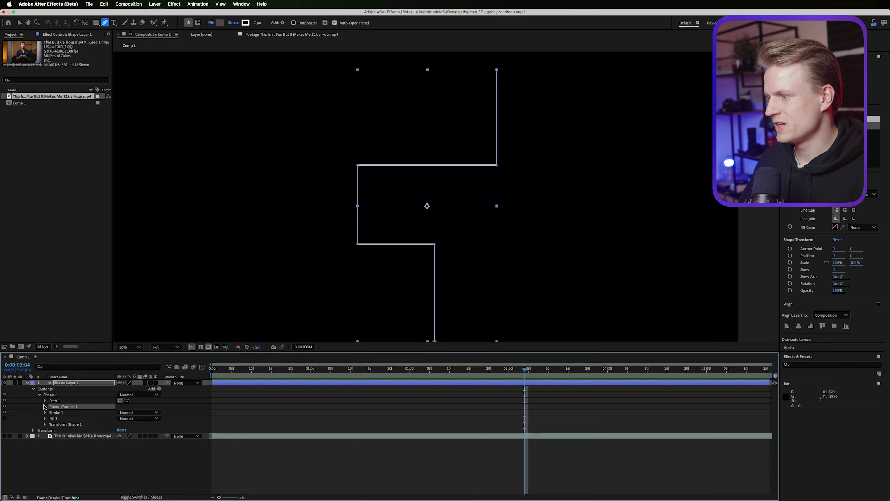
pyautogui.click(45, 406)
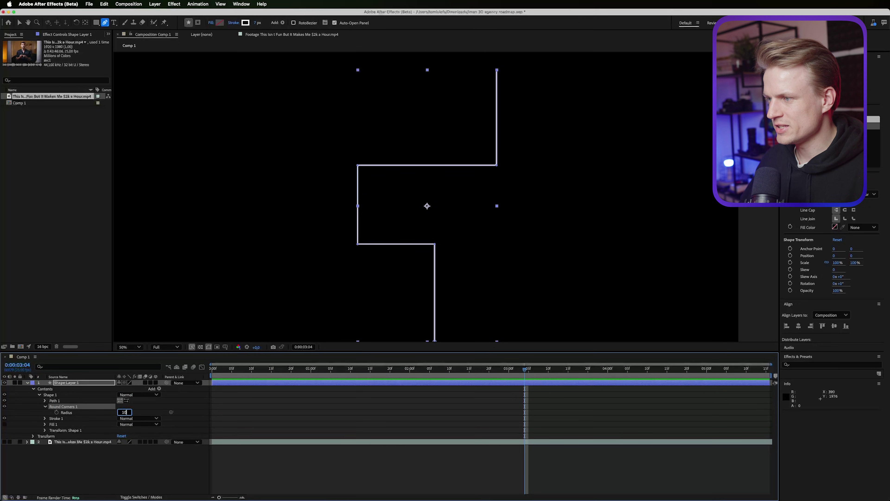
pyautogui.write('0')
pyautogui.press('Return')
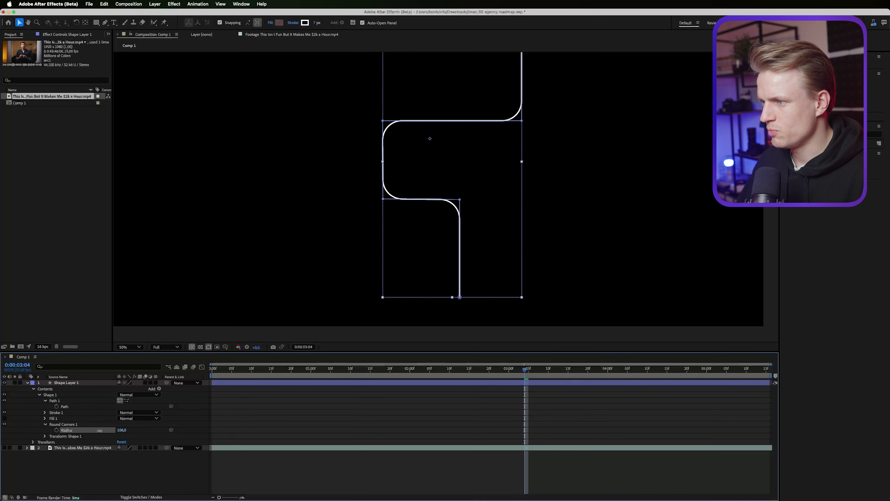
pyautogui.moveTo(106, 429); pyautogui.dragTo(104, 429)
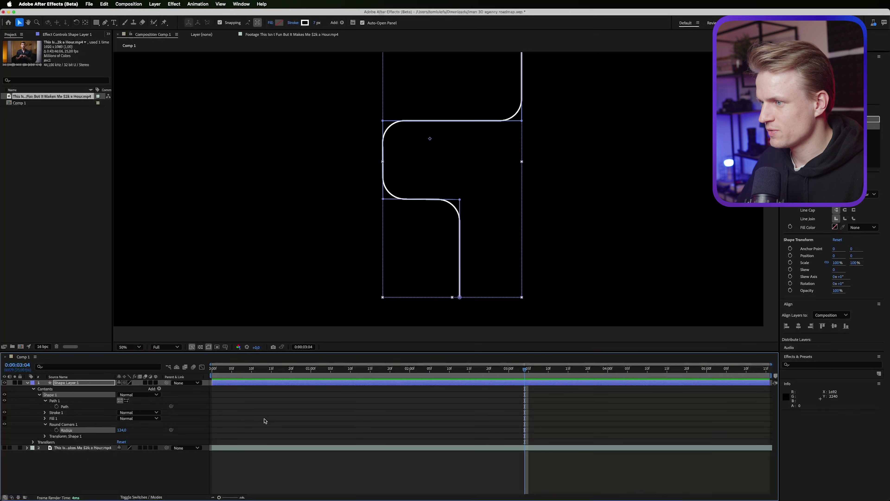
# Move the rounded line to roughly the centre of the composition.
pyautogui.click(264, 419)
pyautogui.scroll(-2, 460, 242)
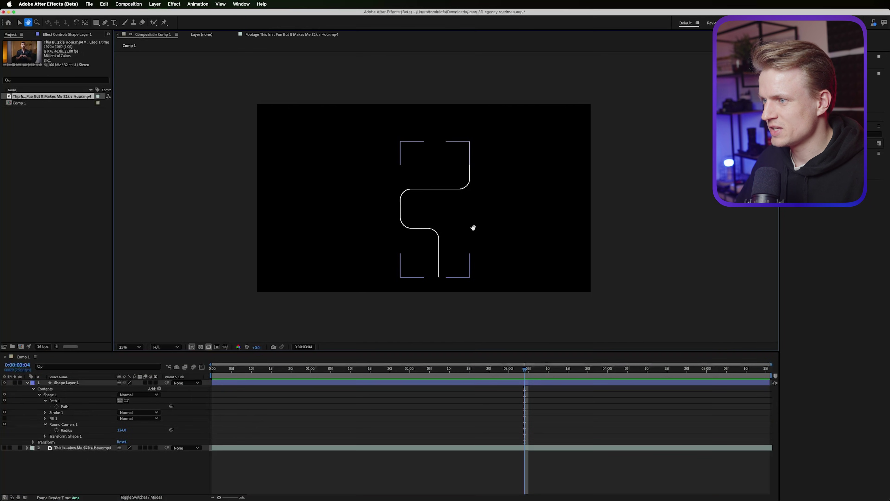
pyautogui.click(424, 212)
pyautogui.moveTo(425, 210); pyautogui.dragTo(421, 211)
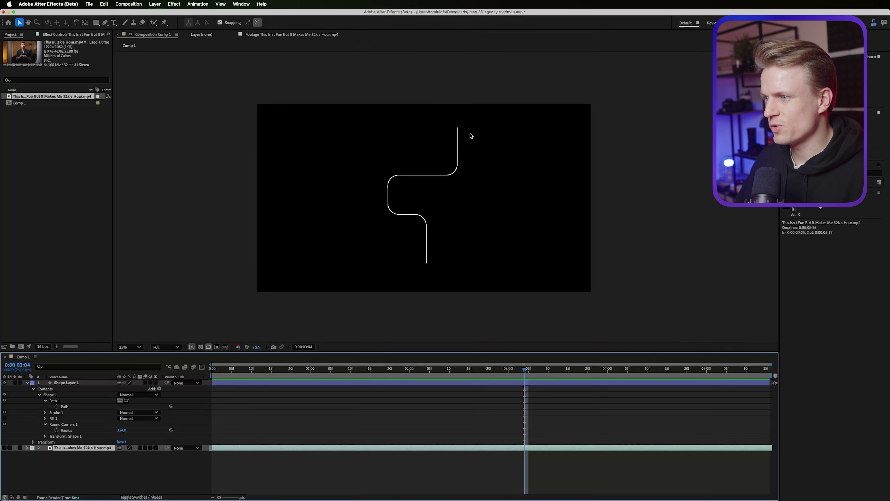
# Draw an unfilled white-outlined circle centred on the line at its lower end, as a separate shape layer.
pyautogui.scroll(4, 440, 218)
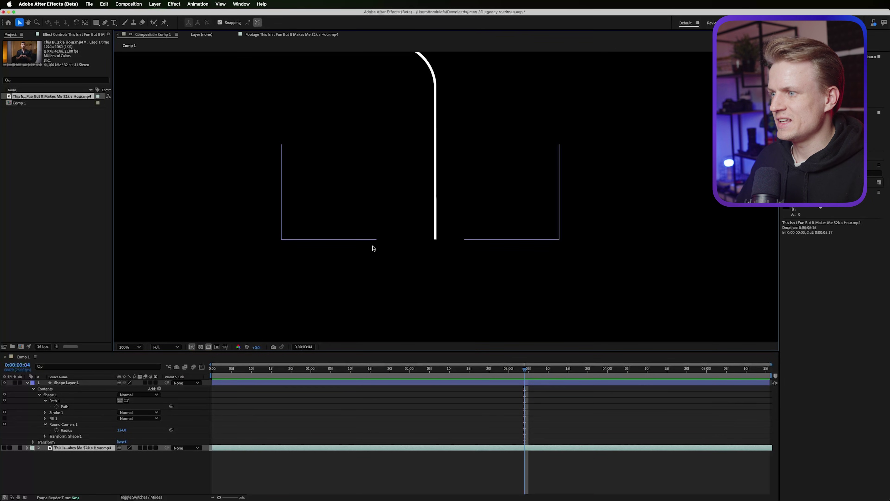
pyautogui.scroll(-3, 469, 176)
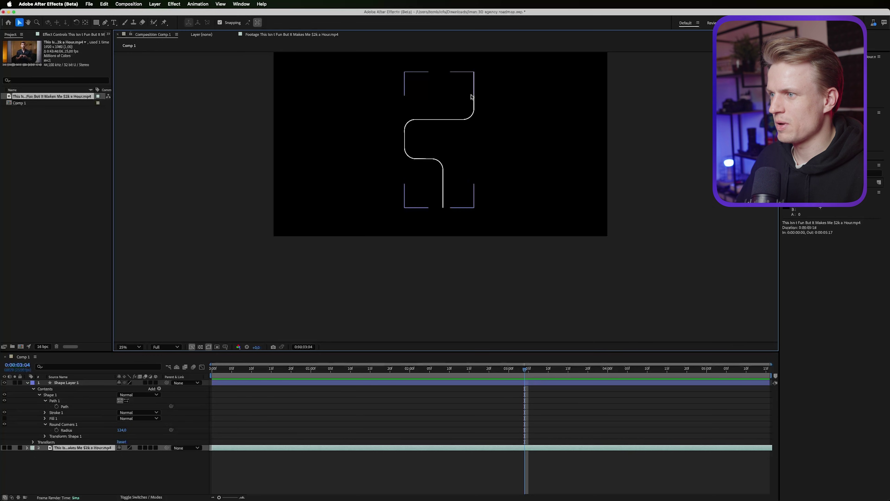
pyautogui.scroll(2, 466, 162)
pyautogui.scroll(4, 466, 164)
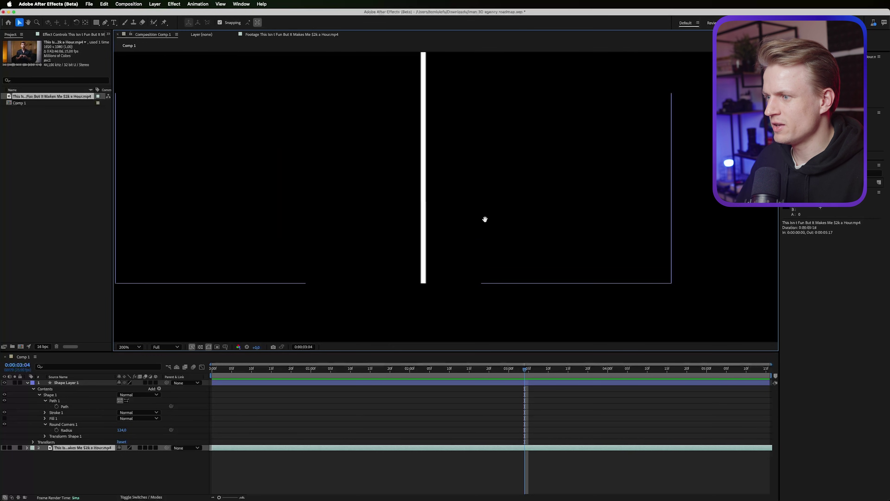
pyautogui.click(97, 23)
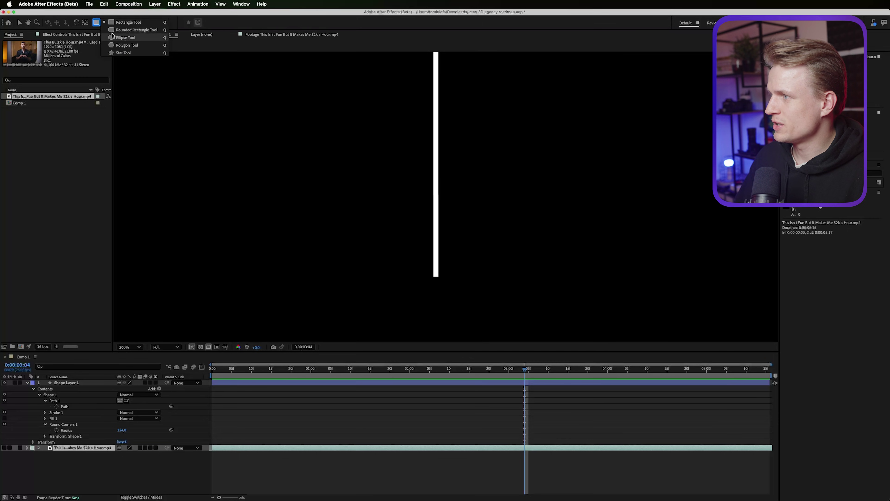
pyautogui.click(126, 38)
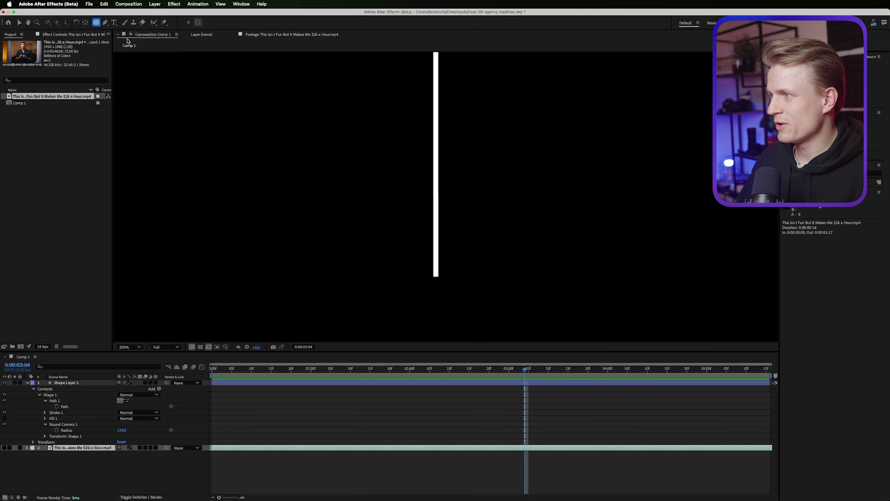
pyautogui.click(394, 428)
pyautogui.moveTo(415, 226); pyautogui.dragTo(456, 272)
pyautogui.press('v')
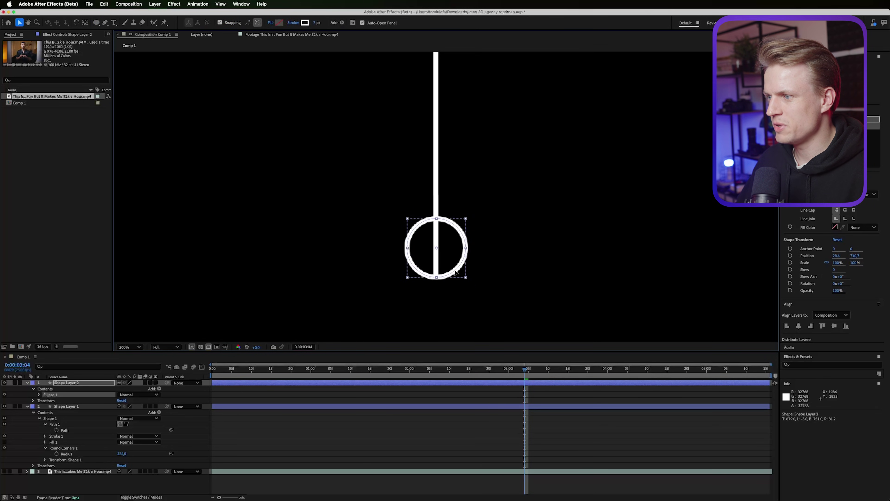
# Duplicate the circle layer and set the duplicate's fill color to red FF0000.
pyautogui.click(84, 383)
pyautogui.press('super+d')
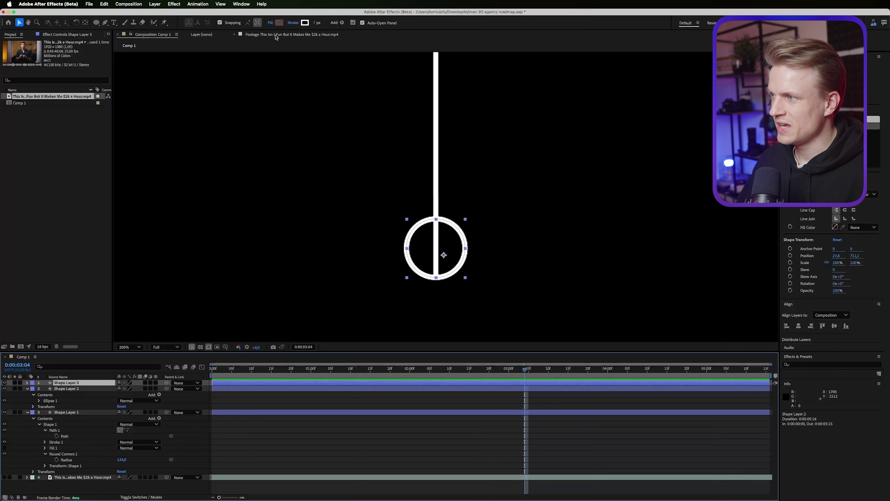
pyautogui.click(279, 22)
pyautogui.click(474, 341)
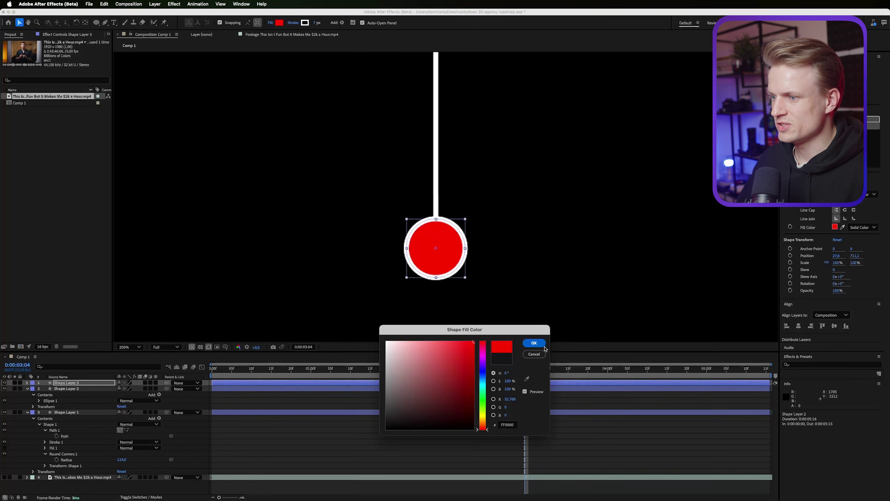
pyautogui.click(533, 343)
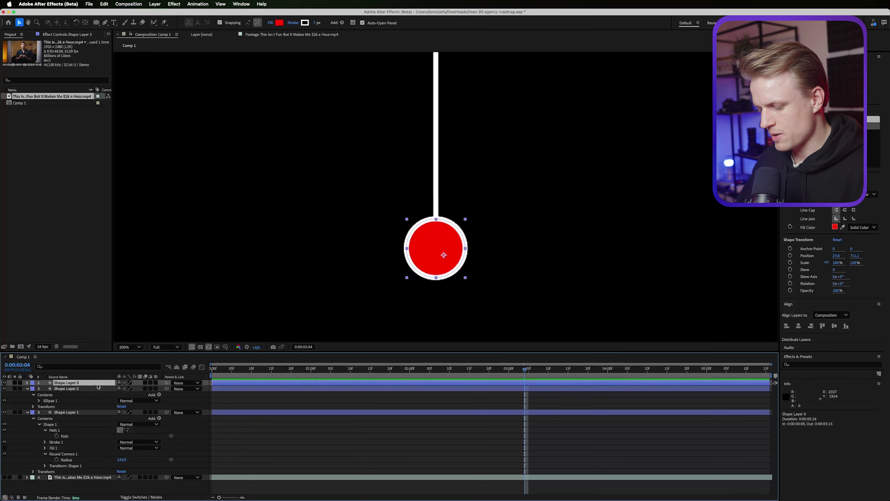
# Rename the red circle layer to Masker and hide it.
pyautogui.press('Return')
pyautogui.write('M')
pyautogui.press('Return')
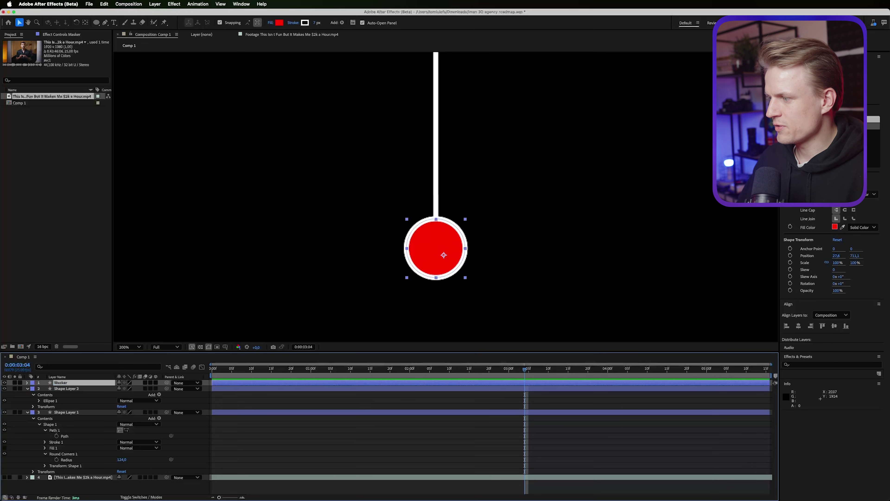
pyautogui.click(5, 382)
# Add a Gradient Stroke to the unfilled circle layer and look at its gradient colors.
pyautogui.scroll(1, 373, 277)
pyautogui.moveTo(373, 276); pyautogui.dragTo(383, 198)
pyautogui.click(73, 386)
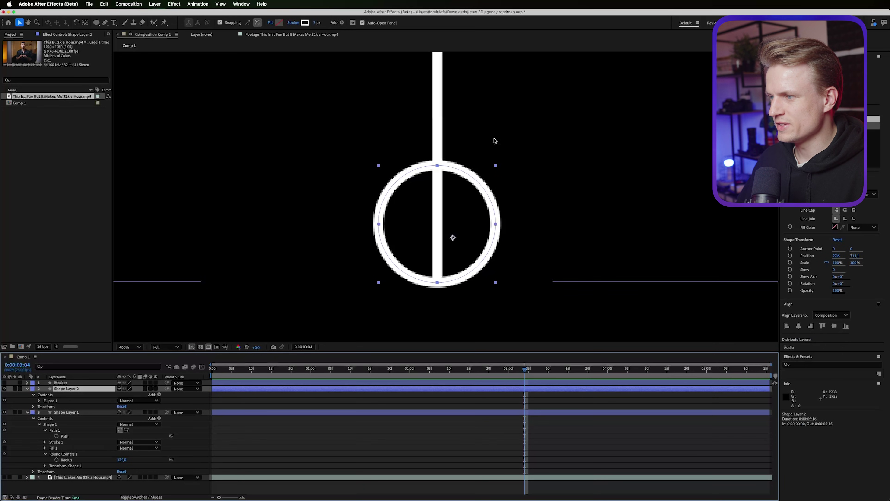
pyautogui.scroll(-3, 427, 202)
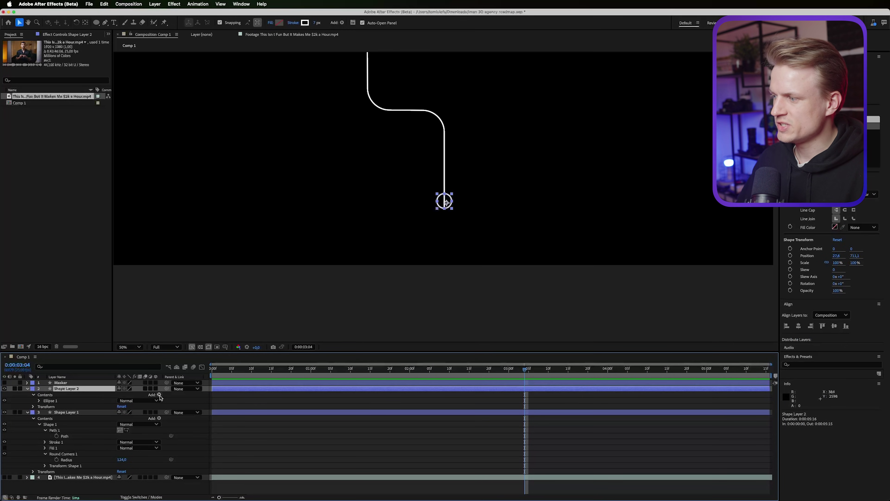
pyautogui.click(159, 394)
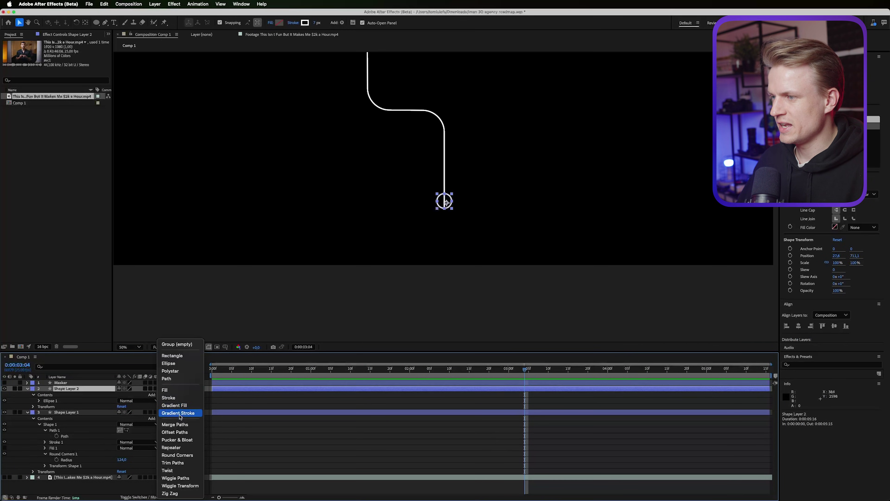
pyautogui.click(180, 416)
pyautogui.hotkey('shift', '/')
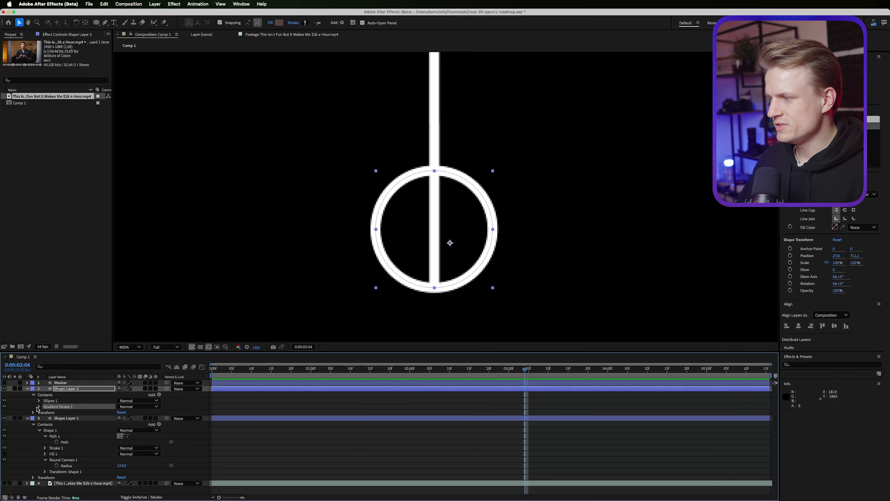
pyautogui.click(39, 406)
pyautogui.click(129, 436)
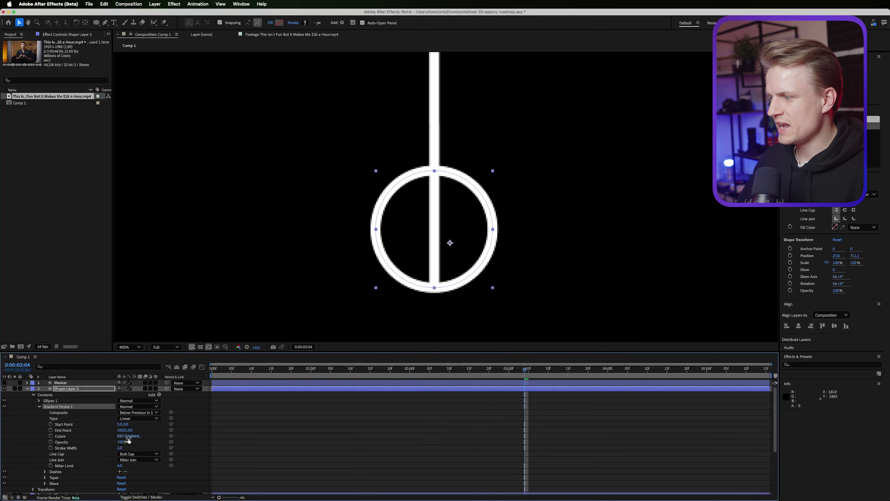
pyautogui.press('Return')
# Remove the circle's solid white stroke and set its gradient stroke width to 10.4.
pyautogui.click(56, 400)
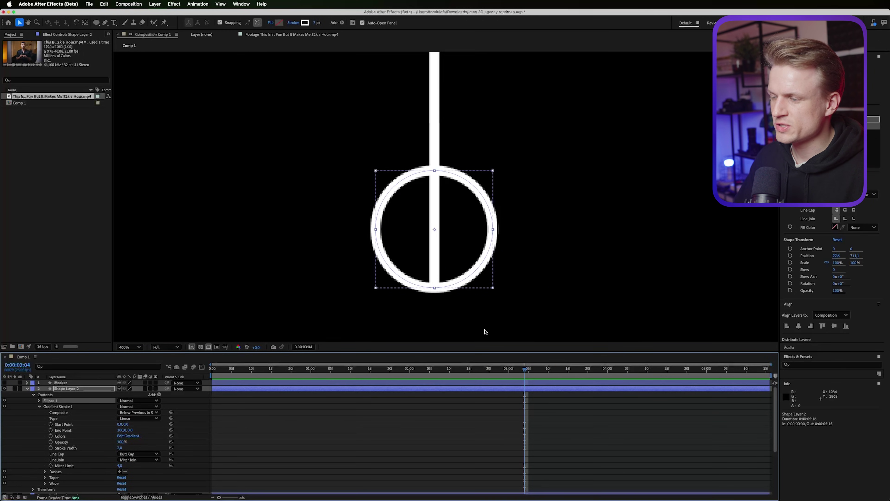
pyautogui.click(293, 23)
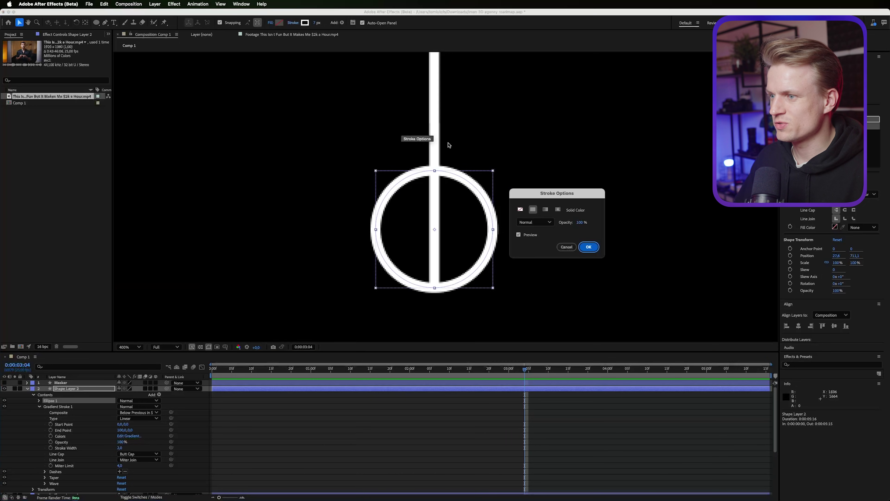
pyautogui.click(520, 210)
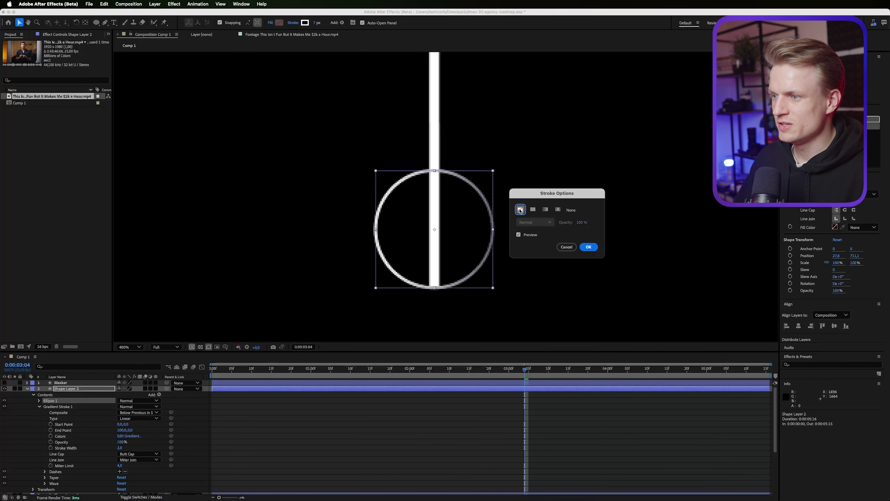
pyautogui.click(588, 247)
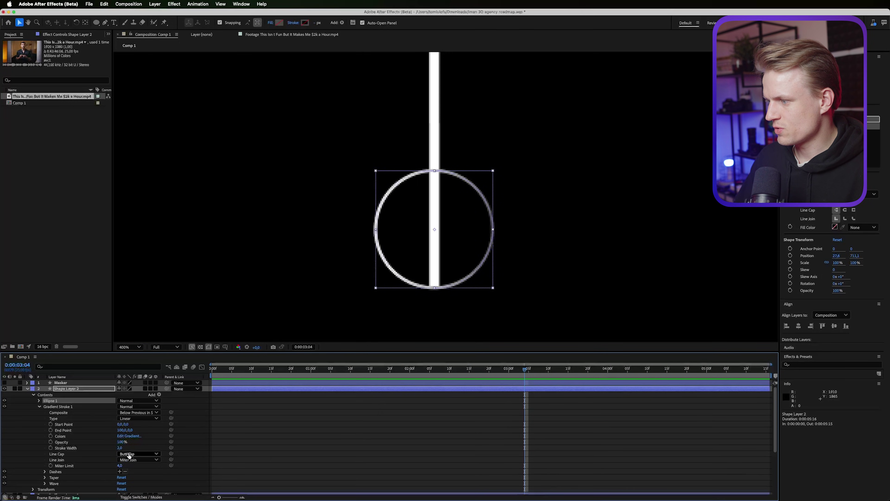
pyautogui.moveTo(117, 448); pyautogui.dragTo(119, 447)
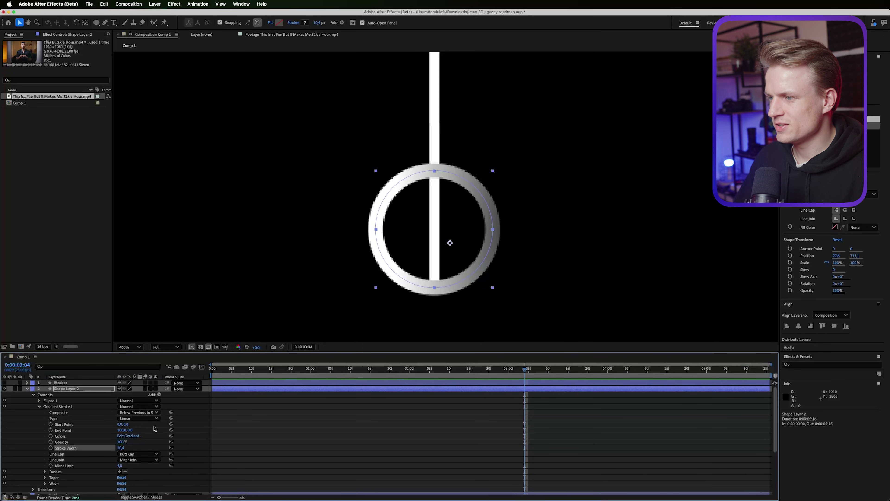
# Set the circle's gradient stroke colors to run from blue-violet 664CF6 at the start to purple 7E1989 at the end.
pyautogui.click(128, 435)
pyautogui.click(542, 346)
pyautogui.click(512, 341)
pyautogui.click(518, 340)
pyautogui.moveTo(514, 332); pyautogui.dragTo(507, 321)
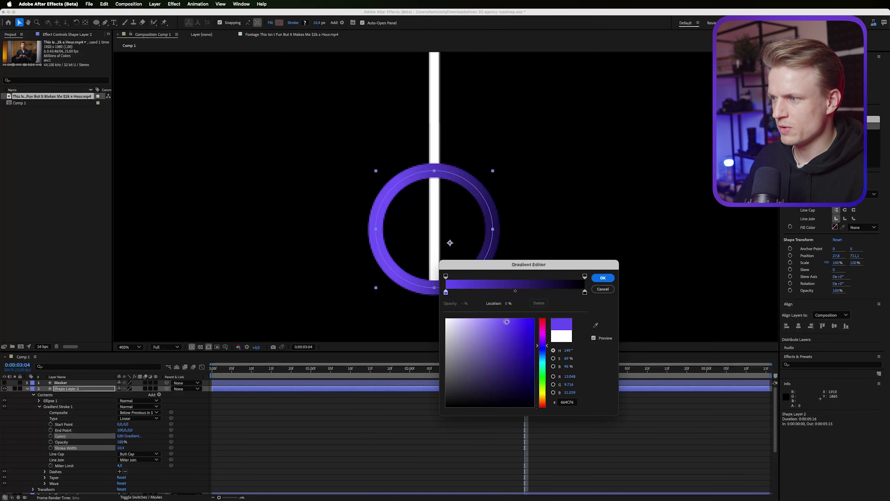
pyautogui.click(584, 292)
pyautogui.click(543, 326)
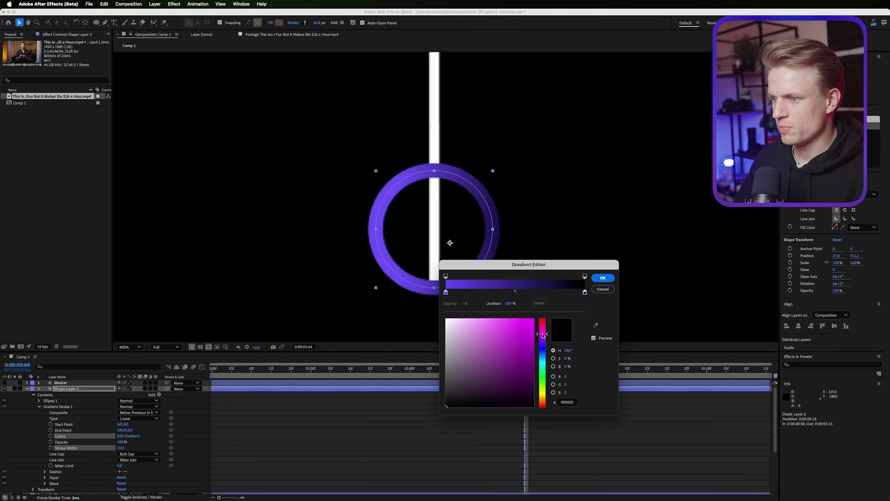
pyautogui.moveTo(514, 334)
pyautogui.mouseDown()
pyautogui.moveTo(498, 344)
pyautogui.moveTo(518, 359)
pyautogui.mouseUp()
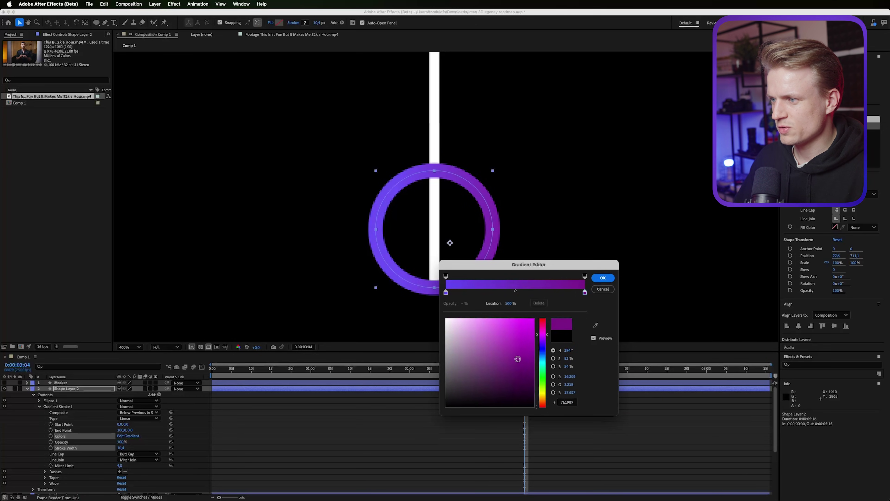
pyautogui.click(603, 278)
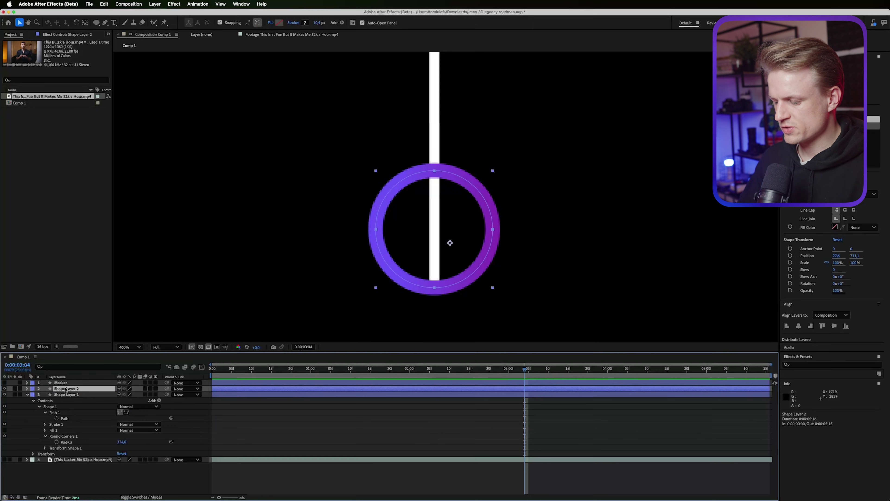
# Rename the gradient-outlined circle layer to Gradient Marker.
pyautogui.press('Return')
pyautogui.write('Cradient')
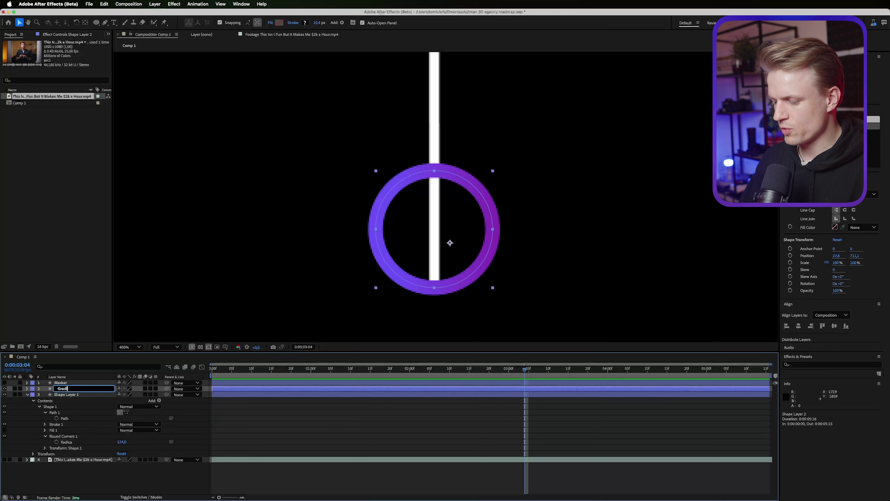
pyautogui.write(' Marker')
# Show the Masker layer beneath Gradient Marker and change its red fill to the black sampled from the background.
pyautogui.moveTo(61, 382); pyautogui.dragTo(63, 393)
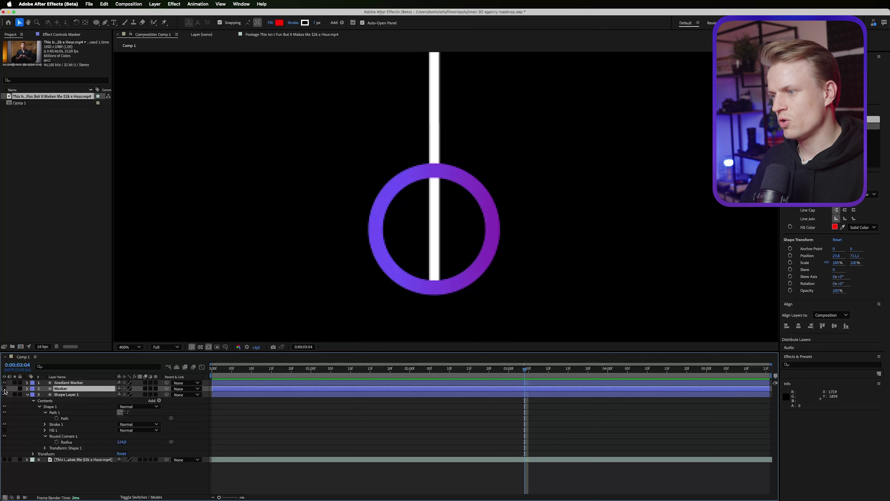
pyautogui.click(5, 390)
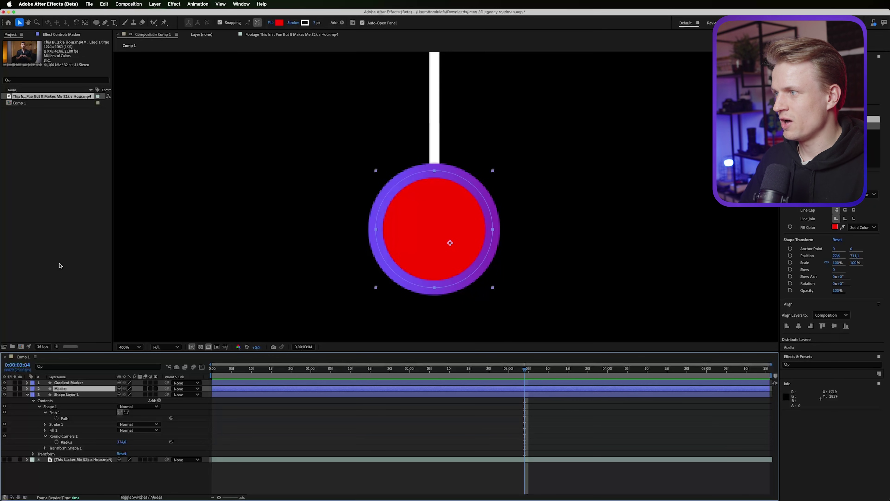
pyautogui.click(278, 23)
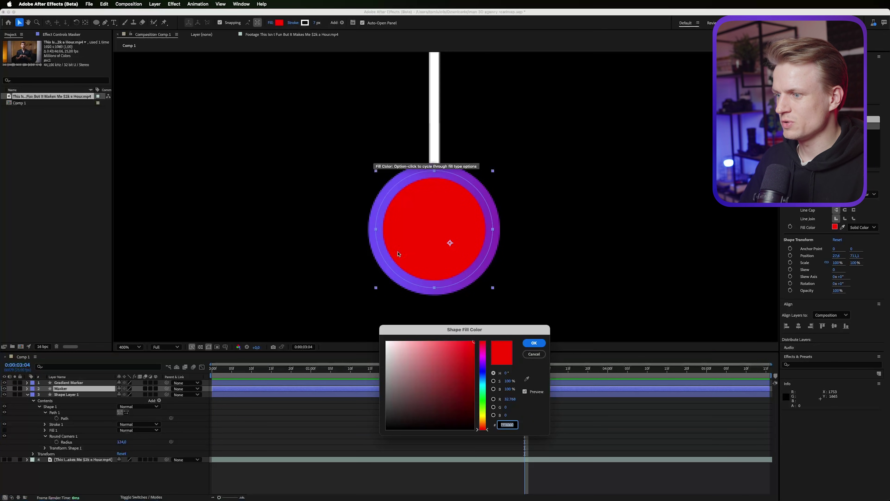
pyautogui.click(526, 379)
pyautogui.click(548, 227)
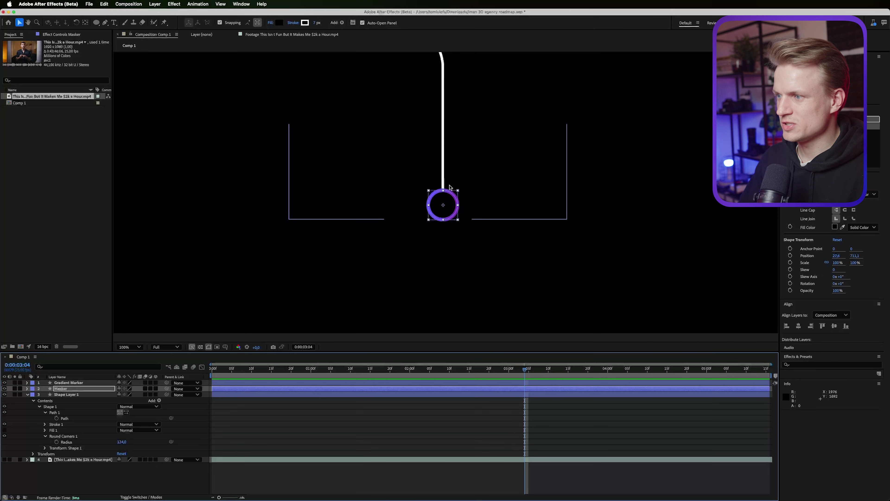
pyautogui.press('.')
pyautogui.press('.')
pyautogui.click(449, 245)
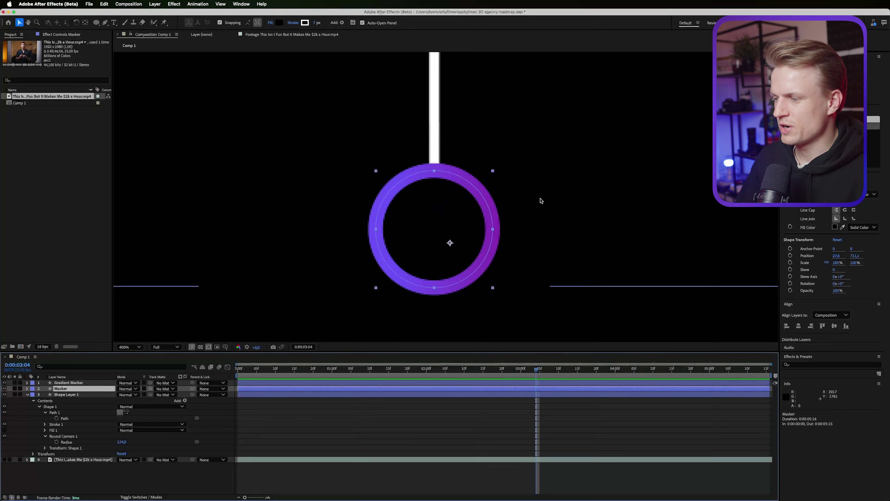
# Create a comp-sized solid in dark gray 050505 directly above the footage layer, and open the Masker circle's fill color.
pyautogui.click(76, 459)
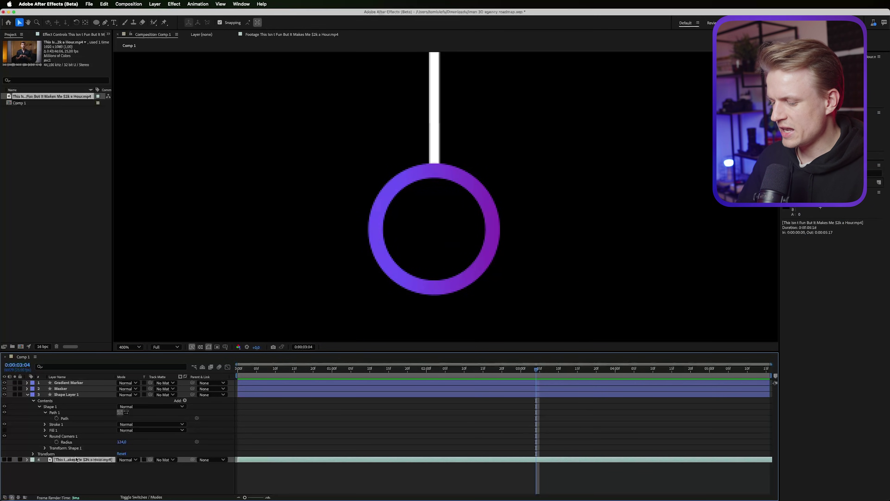
pyautogui.click(154, 4)
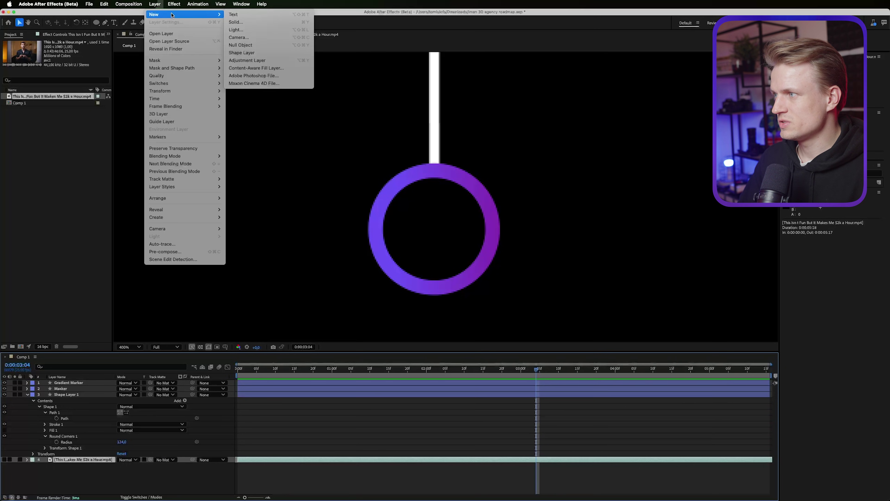
pyautogui.moveTo(211, 15)
pyautogui.click(245, 22)
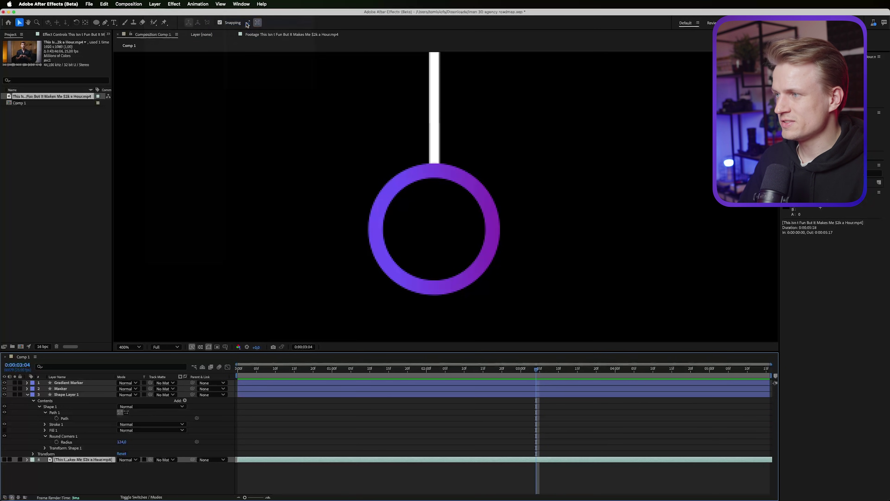
pyautogui.click(268, 291)
pyautogui.click(395, 252)
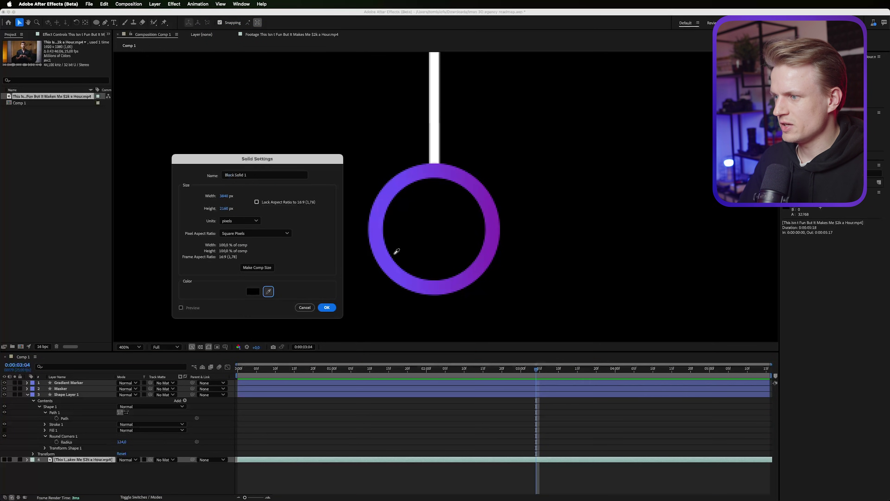
pyautogui.click(252, 291)
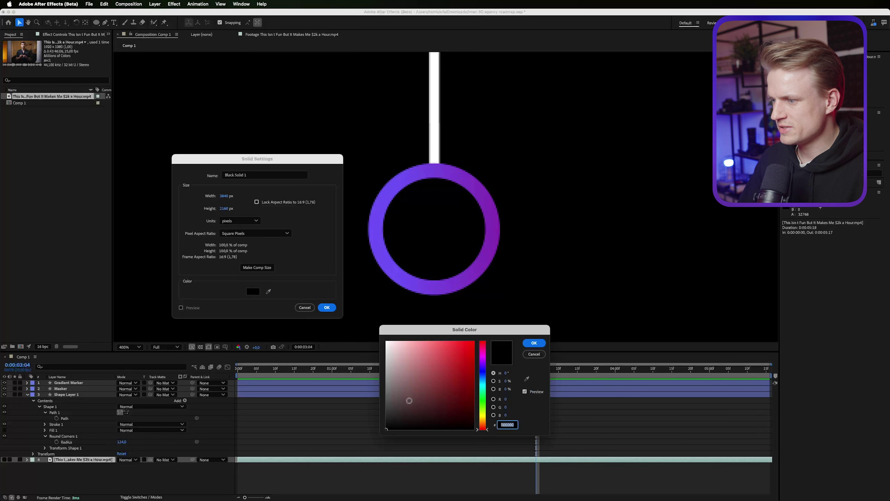
pyautogui.click(386, 426)
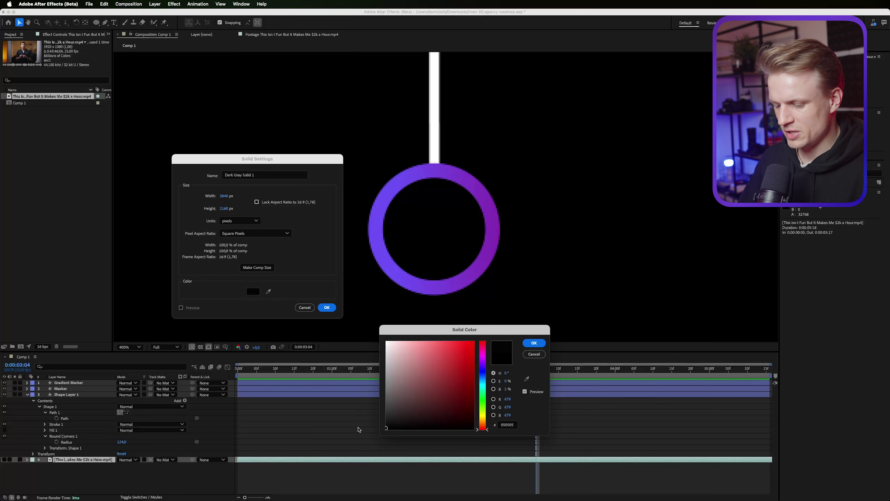
pyautogui.press('Return')
pyautogui.press('Return')
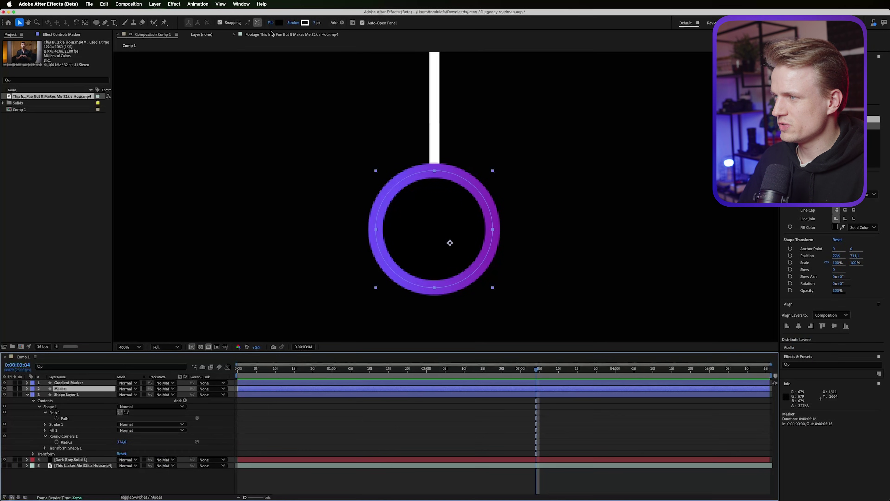
pyautogui.click(280, 23)
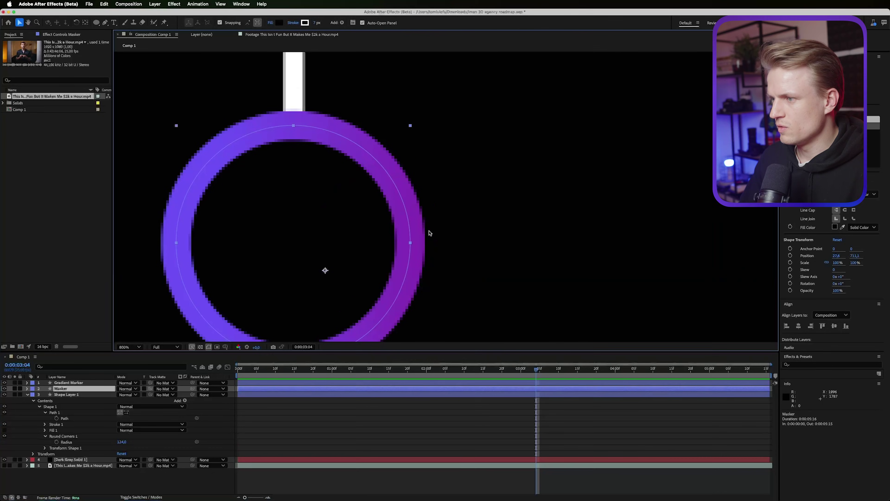
pyautogui.scroll(-2, 429, 233)
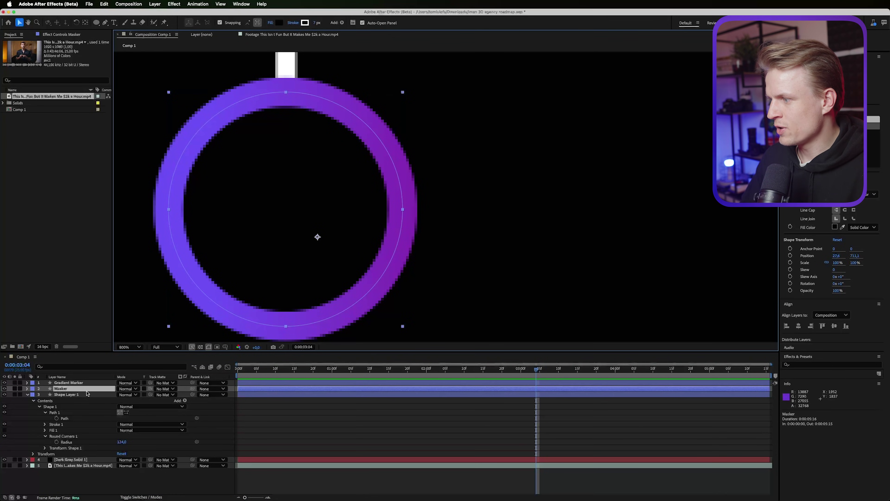
pyautogui.click(80, 384)
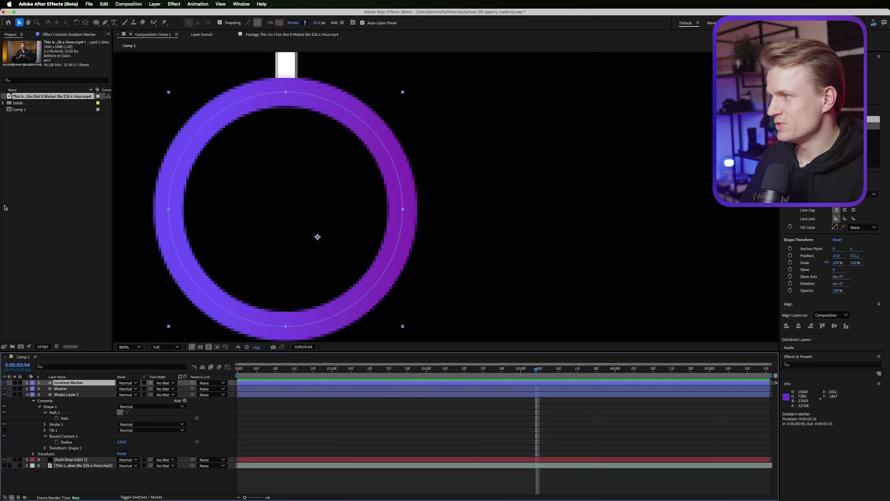
pyautogui.click(105, 23)
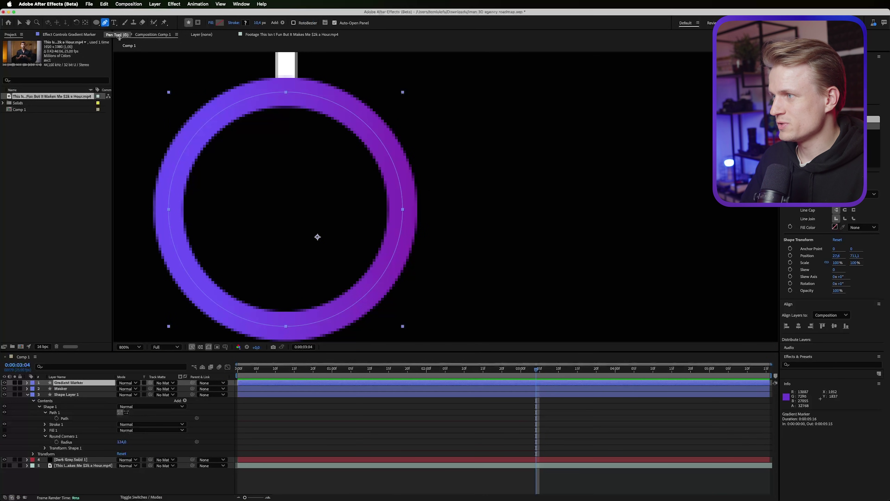
pyautogui.click(399, 240)
pyautogui.click(397, 166)
pyautogui.click(399, 240)
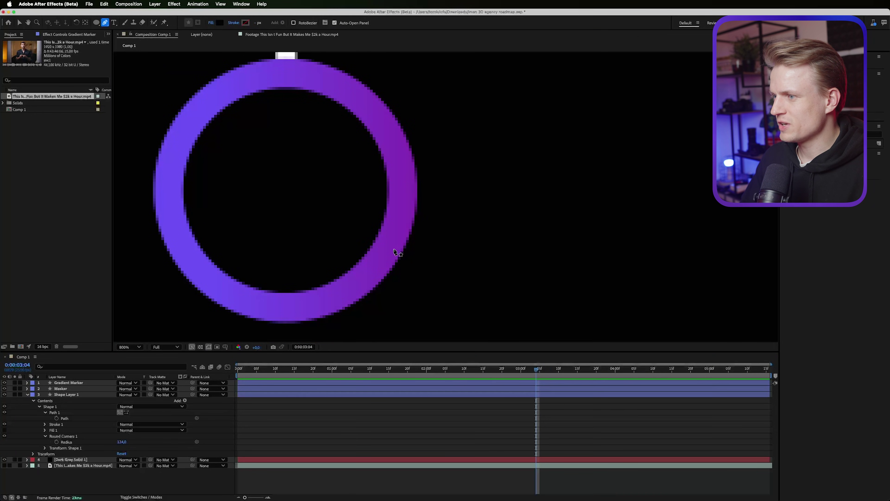
# Draw a small triangle on the circle's right edge, pointing right, as a separate shape layer with the Pen tool, and refine its corners.
pyautogui.click(401, 221)
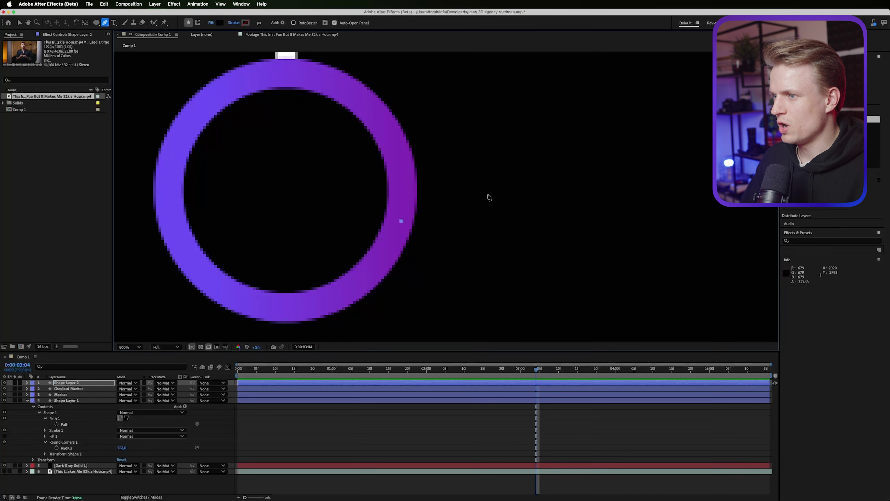
pyautogui.click(488, 191)
pyautogui.click(401, 221)
pyautogui.moveTo(403, 140); pyautogui.dragTo(401, 150)
pyautogui.moveTo(401, 221); pyautogui.dragTo(402, 232)
pyautogui.moveTo(402, 150); pyautogui.dragTo(403, 147)
pyautogui.moveTo(487, 191); pyautogui.dragTo(494, 192)
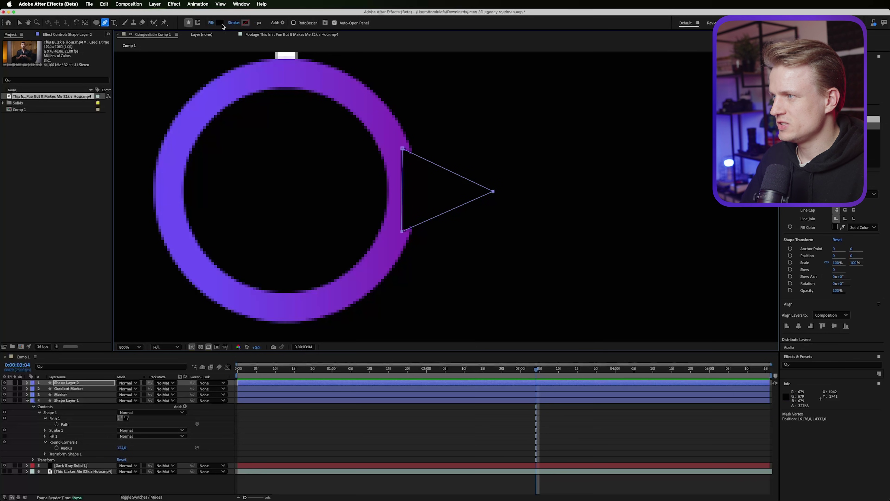
# Change the triangle's fill to a linear gradient and delete the gradient's middle opacity stop.
pyautogui.click(210, 22)
pyautogui.click(546, 209)
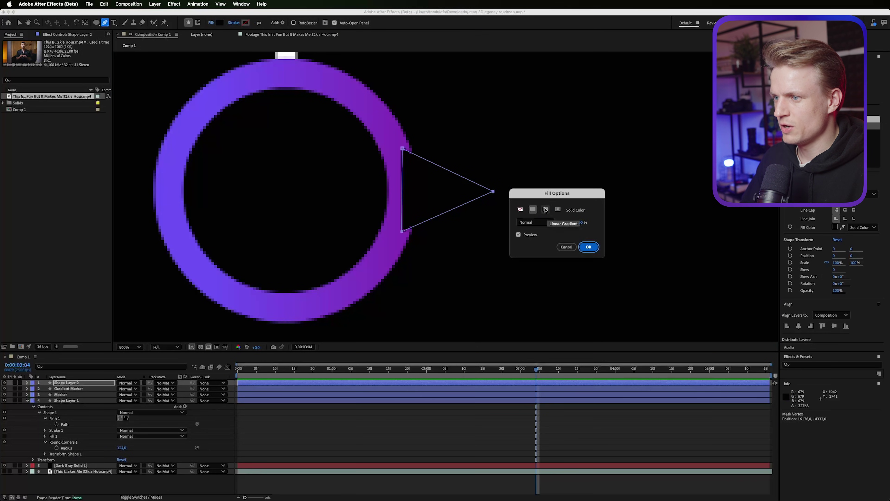
pyautogui.click(590, 248)
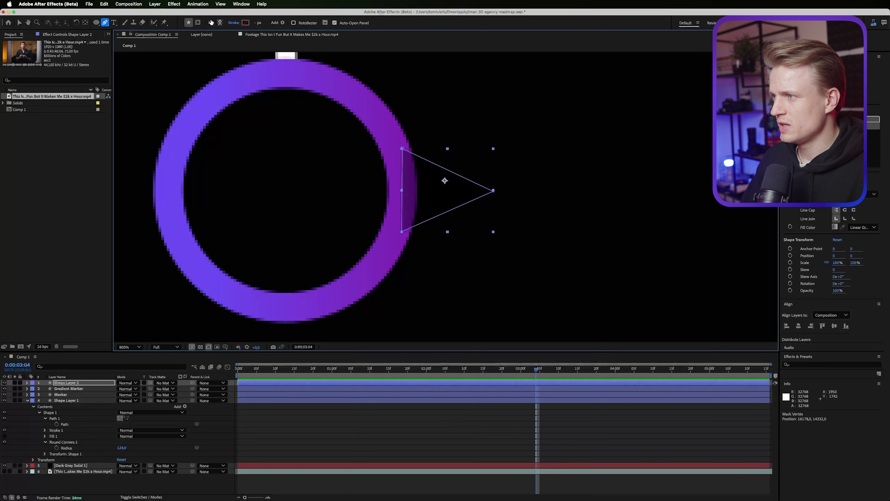
pyautogui.click(220, 23)
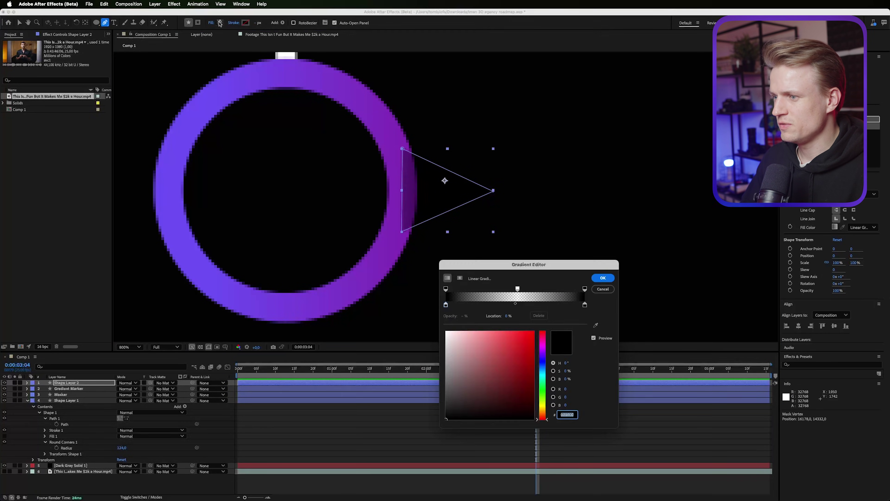
pyautogui.click(518, 287)
pyautogui.click(539, 316)
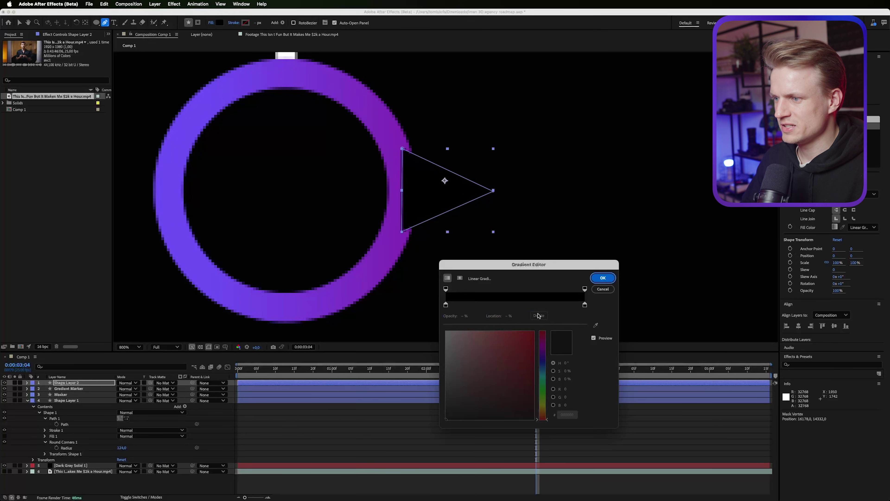
# Color the triangle's gradient with purple sampled from the ring on one side and a darkened version of the ring's blue-violet on the other.
pyautogui.moveTo(446, 305); pyautogui.dragTo(458, 305)
pyautogui.click(594, 325)
pyautogui.click(394, 143)
pyautogui.moveTo(524, 360); pyautogui.dragTo(514, 370)
pyautogui.click(584, 304)
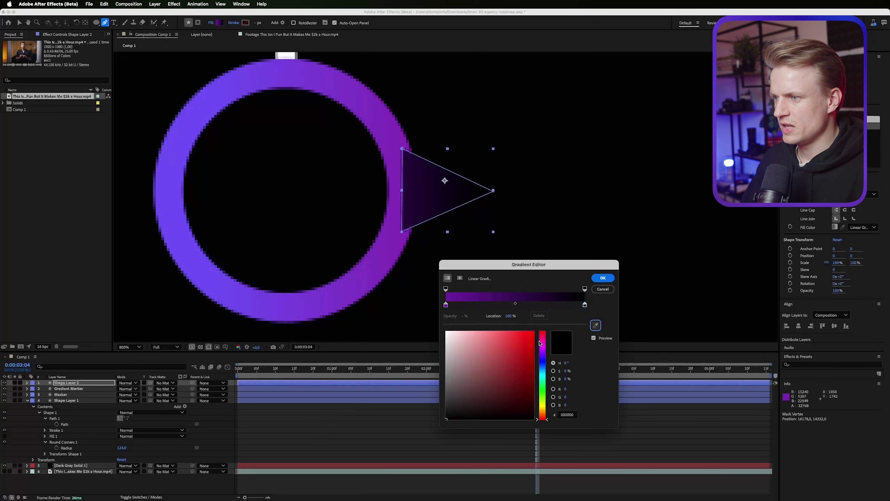
pyautogui.click(172, 180)
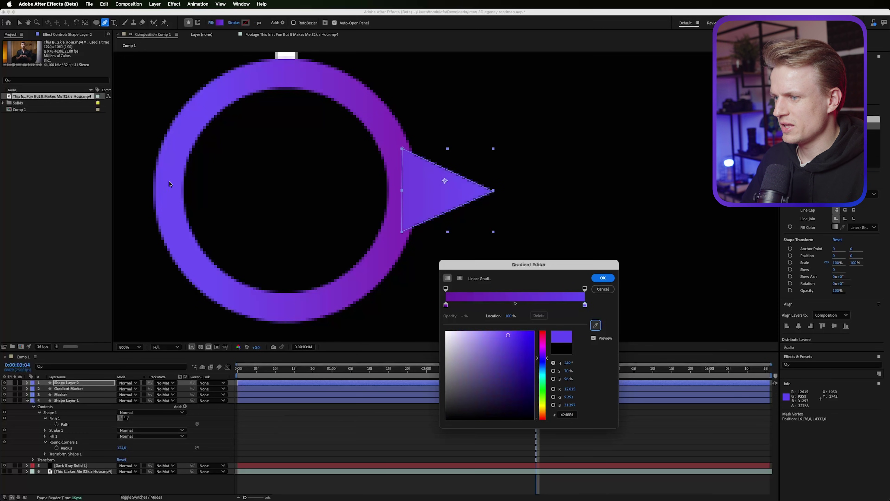
pyautogui.moveTo(509, 360); pyautogui.dragTo(508, 357)
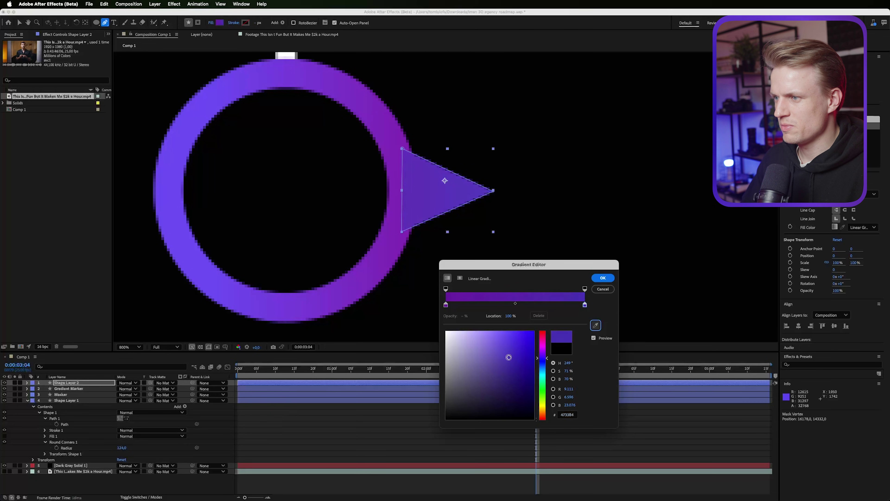
pyautogui.press('Return')
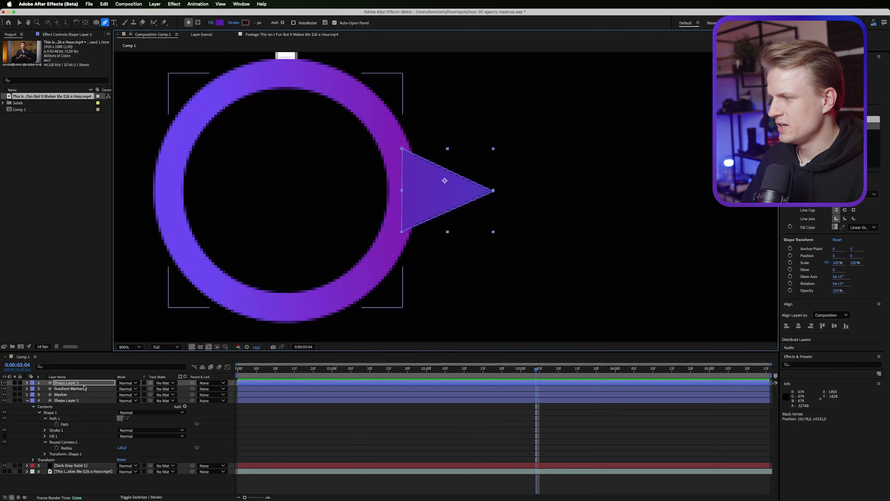
# Move the triangle layer directly beneath Gradient Marker and rename it Arrow.
pyautogui.moveTo(74, 385); pyautogui.dragTo(80, 392)
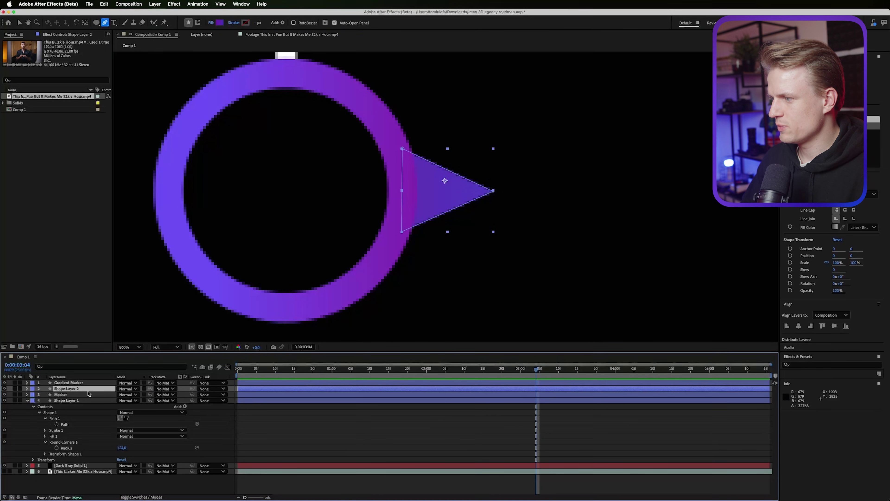
pyautogui.press('Return')
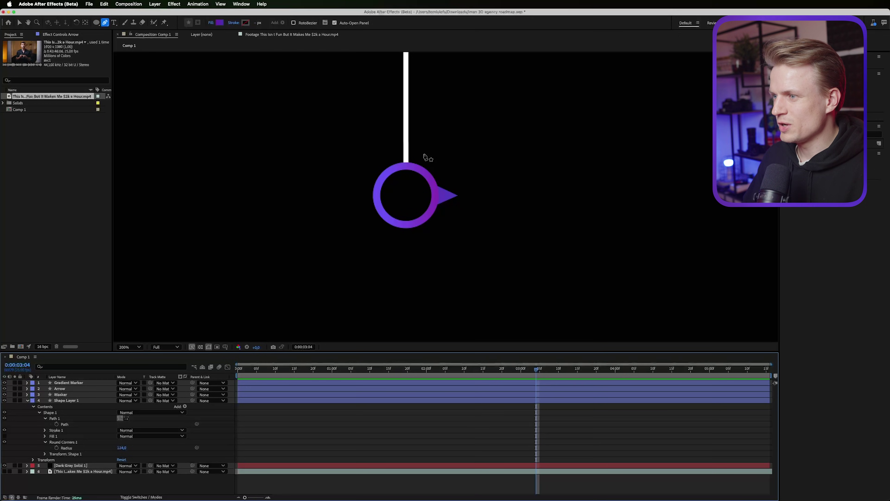
# Add a text layer reading 1 over the circle marker and give it a thinner font style.
pyautogui.scroll(2, 438, 172)
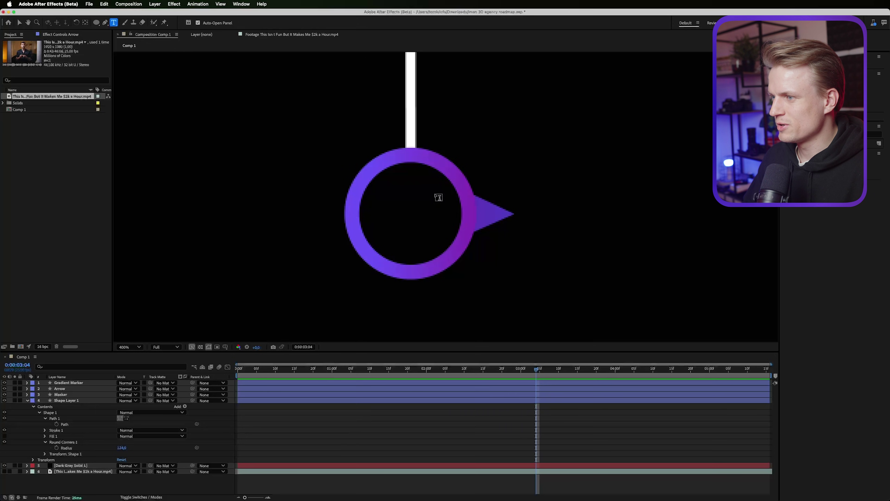
pyautogui.click(407, 214)
pyautogui.write('1')
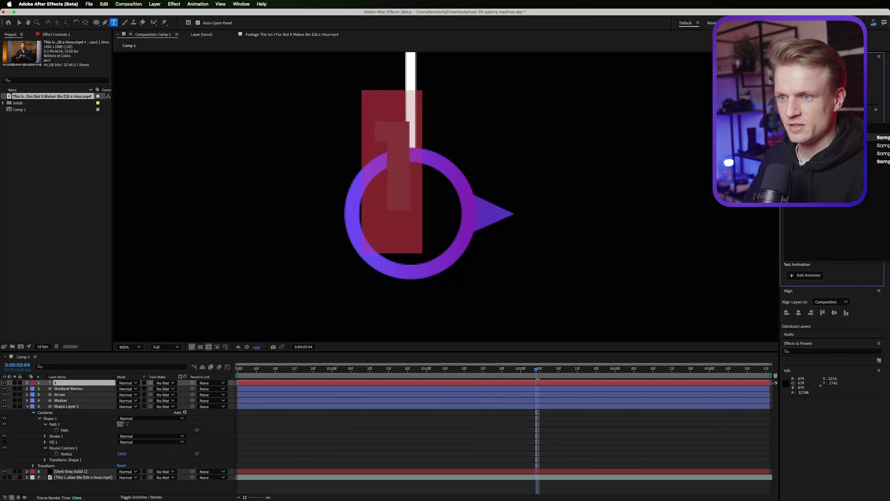
pyautogui.click(883, 145)
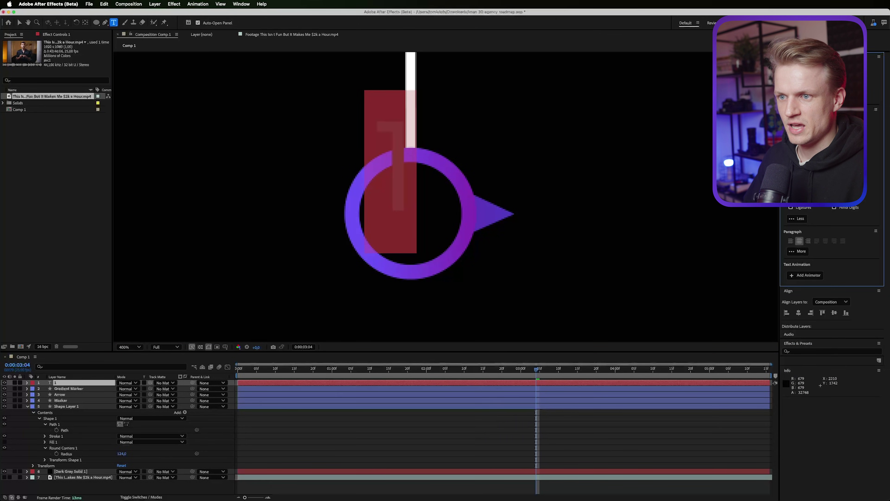
# Make the number 1 white and smaller, and center it inside the ring.
pyautogui.click(790, 92)
pyautogui.moveTo(399, 356); pyautogui.dragTo(373, 343)
pyautogui.press('Return')
pyautogui.press('v')
pyautogui.moveTo(399, 160); pyautogui.dragTo(417, 213)
pyautogui.moveTo(417, 212)
pyautogui.mouseDown()
pyautogui.moveTo(427, 209)
pyautogui.moveTo(414, 202)
pyautogui.mouseUp()
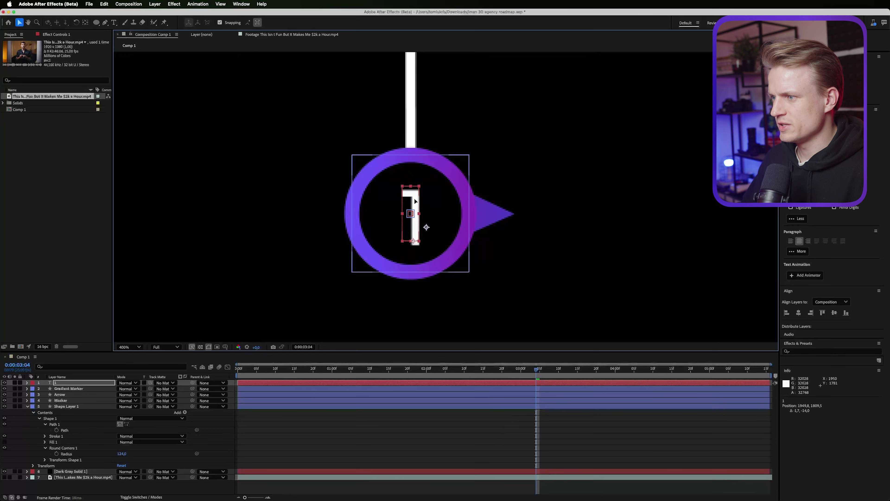
# Add a new text layer reading "Top text here" beside the circle marker.
pyautogui.click(410, 140)
pyautogui.press('h')
pyautogui.moveTo(479, 191); pyautogui.dragTo(364, 211)
pyautogui.press('super+t')
pyautogui.press('F2')
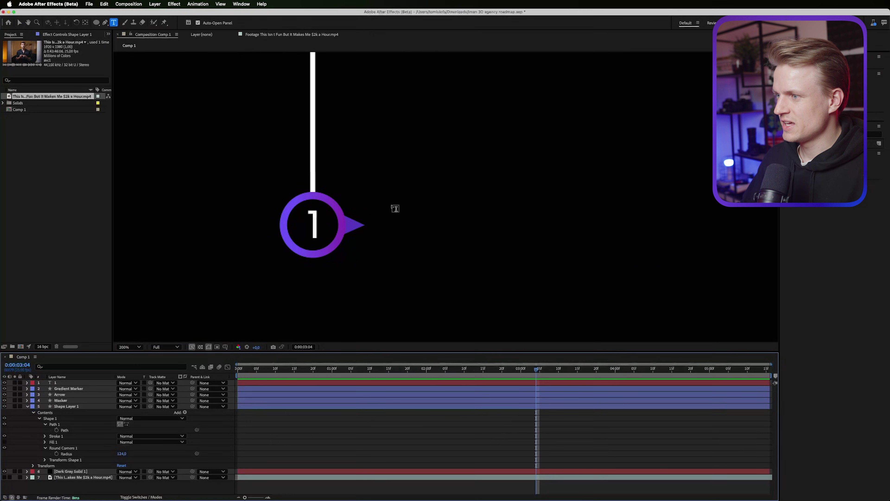
pyautogui.click(395, 208)
pyautogui.write('T')
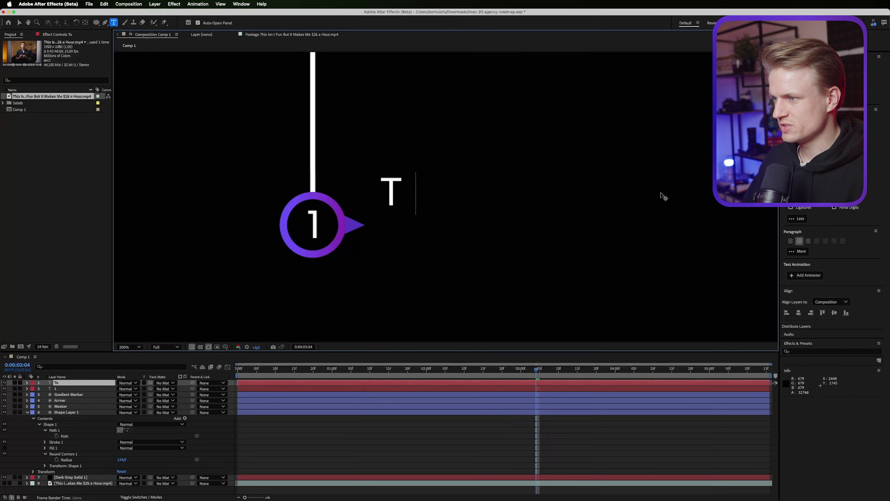
pyautogui.write('op text here')
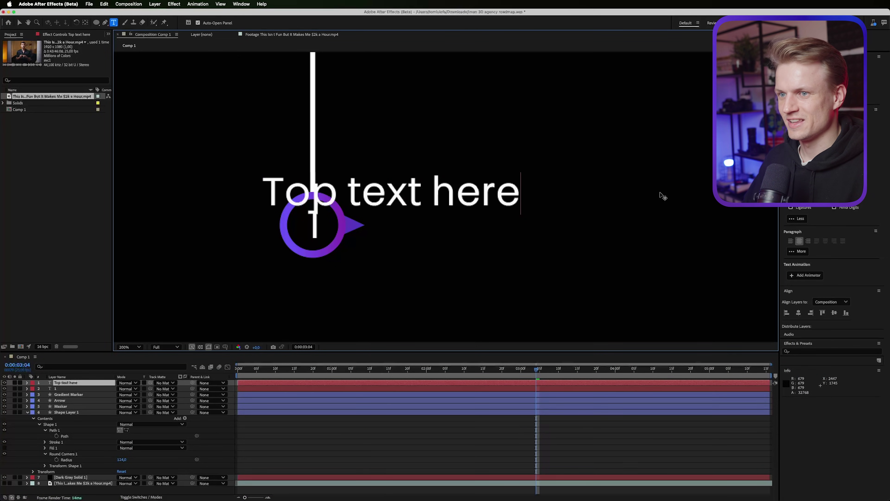
# Left-align the "Top text here" heading and place it beside the arrow's tip, clear of the ring.
pyautogui.click(19, 23)
pyautogui.moveTo(424, 199)
pyautogui.mouseDown()
pyautogui.moveTo(487, 218)
pyautogui.moveTo(444, 197)
pyautogui.mouseUp()
pyautogui.moveTo(443, 197)
pyautogui.mouseDown()
pyautogui.moveTo(583, 211)
pyautogui.moveTo(486, 209)
pyautogui.moveTo(472, 239)
pyautogui.moveTo(451, 257)
pyautogui.moveTo(450, 249)
pyautogui.mouseUp()
pyautogui.click(790, 241)
# Duplicate the heading as a smaller gray line directly beneath it, and tighten the gap between the two lines.
pyautogui.hotkey('ctrl', 'd')
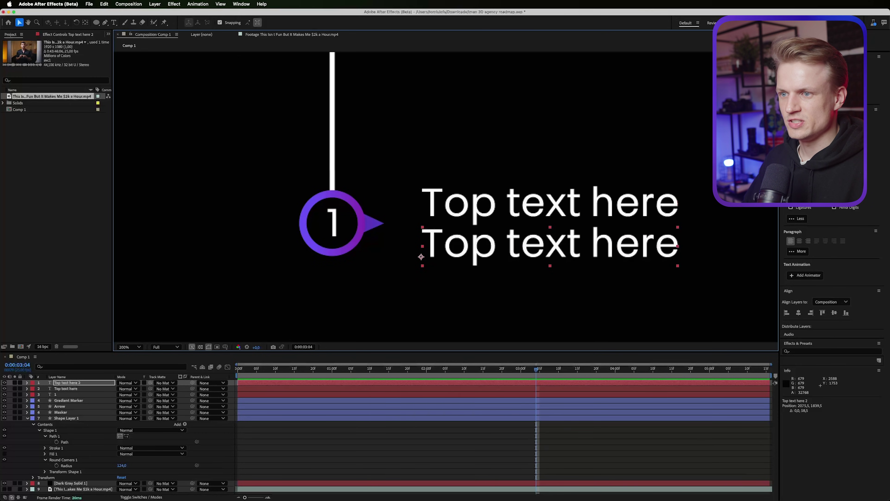
pyautogui.click(793, 165)
pyautogui.moveTo(458, 362); pyautogui.dragTo(337, 392)
pyautogui.click(533, 342)
pyautogui.moveTo(802, 145); pyautogui.dragTo(792, 145)
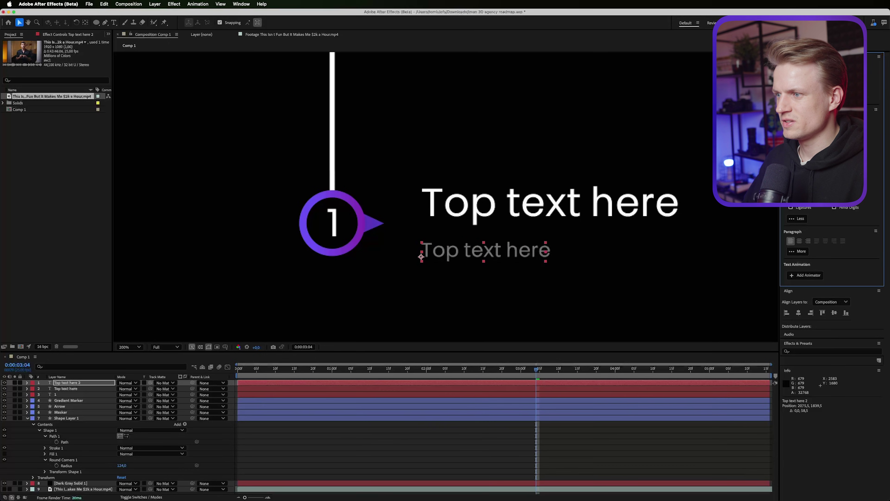
pyautogui.moveTo(522, 253); pyautogui.dragTo(522, 243)
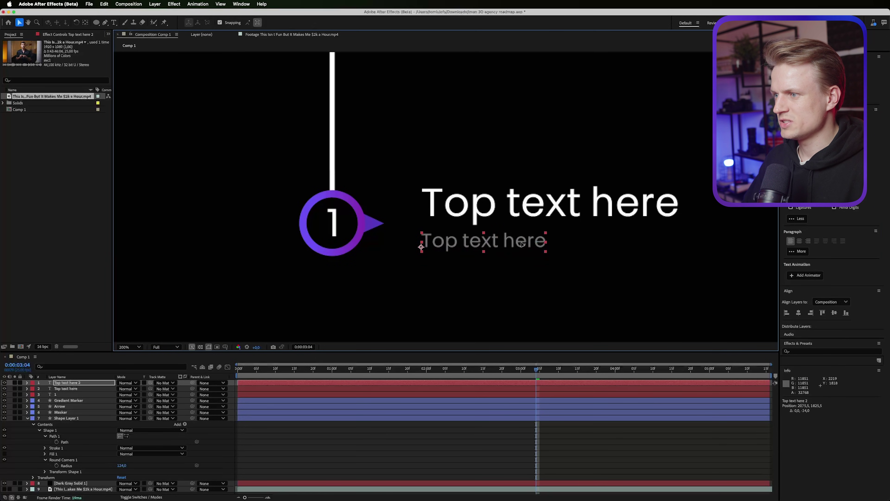
pyautogui.click(522, 206)
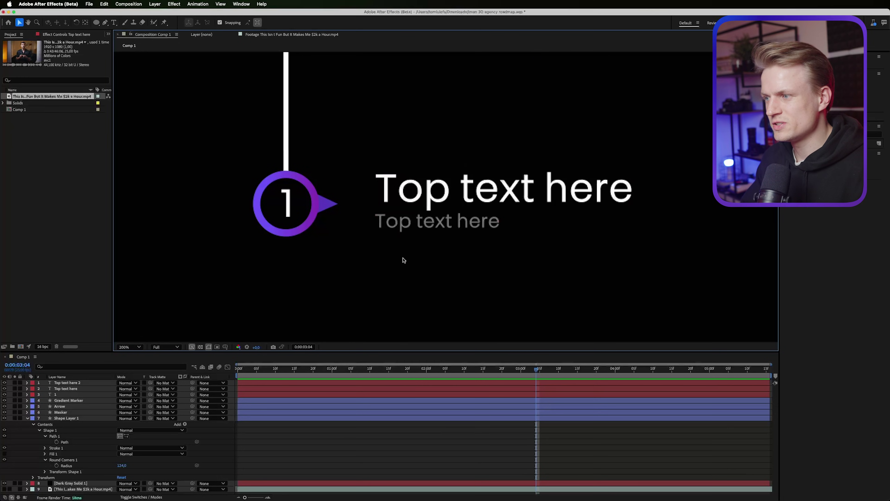
pyautogui.click(391, 222)
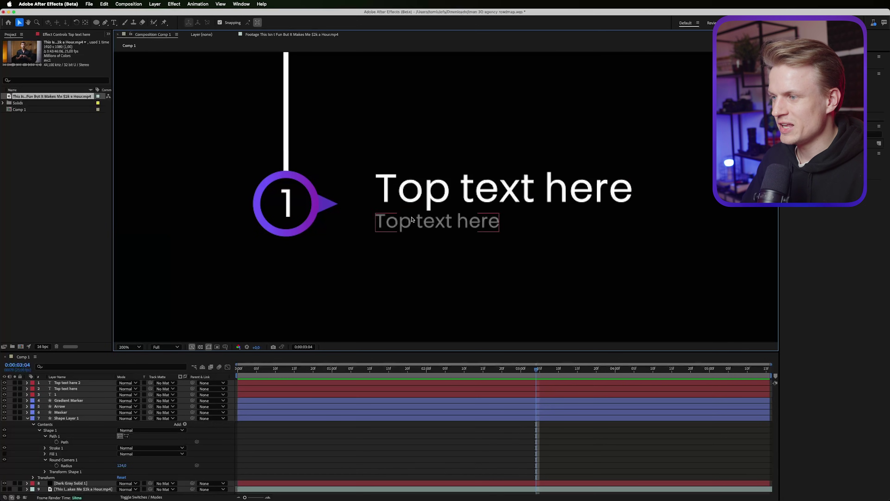
pyautogui.click(472, 205)
pyautogui.click(285, 201)
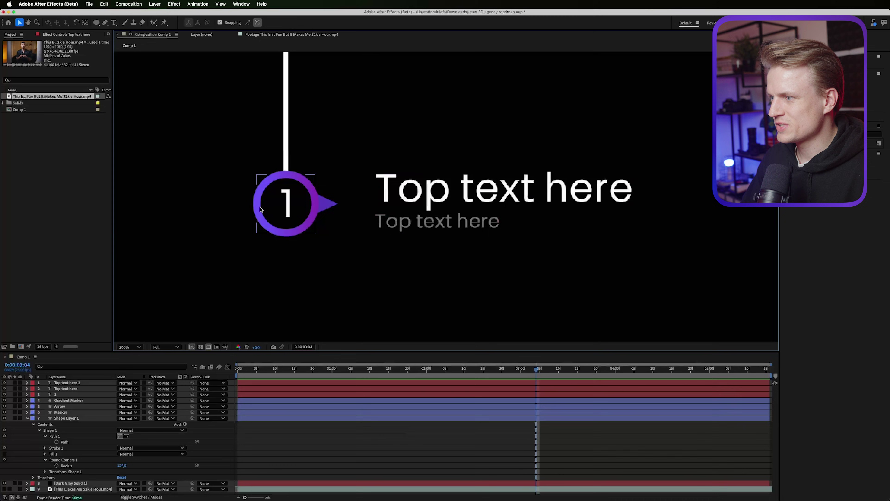
# Use the Masker layer as the number 1's track matte and turn Masker's visibility back on.
pyautogui.click(281, 205)
pyautogui.moveTo(308, 198); pyautogui.dragTo(331, 232)
pyautogui.scroll(1, 447, 211)
pyautogui.press('v')
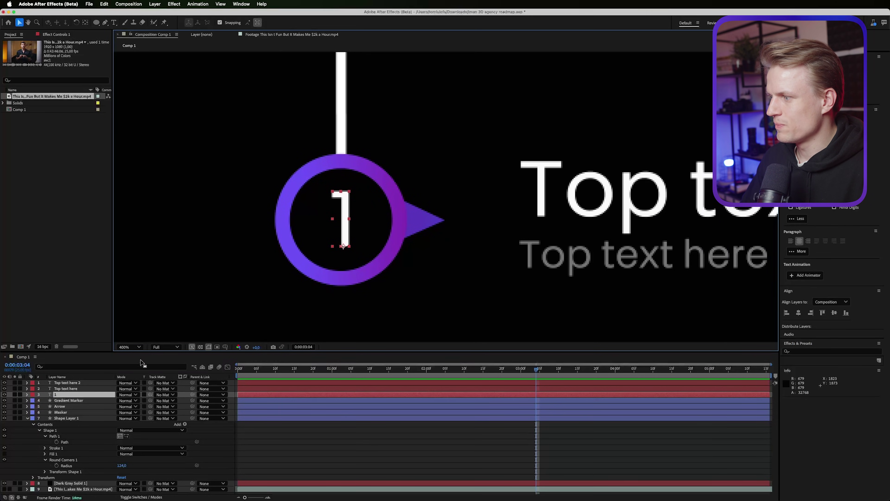
pyautogui.click(163, 395)
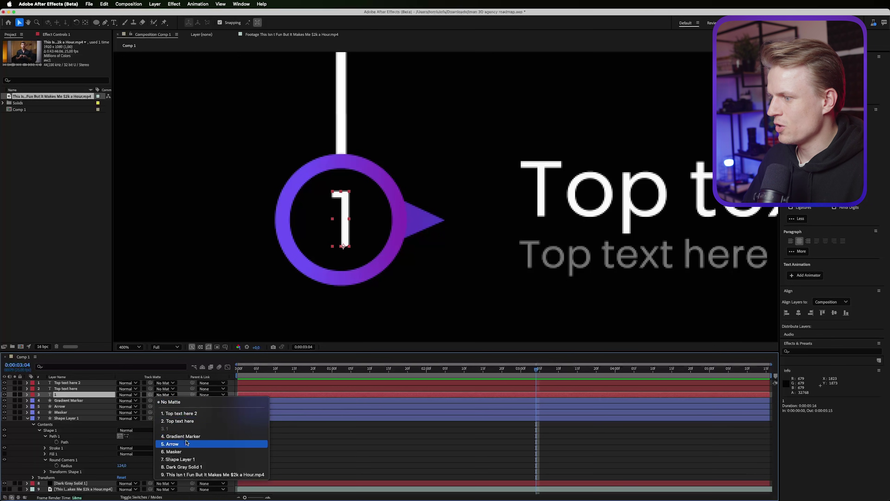
pyautogui.click(183, 452)
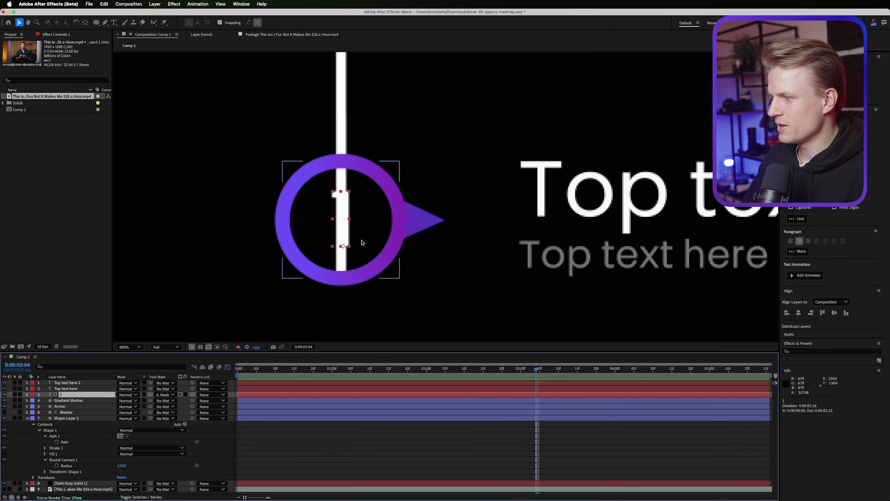
pyautogui.click(5, 412)
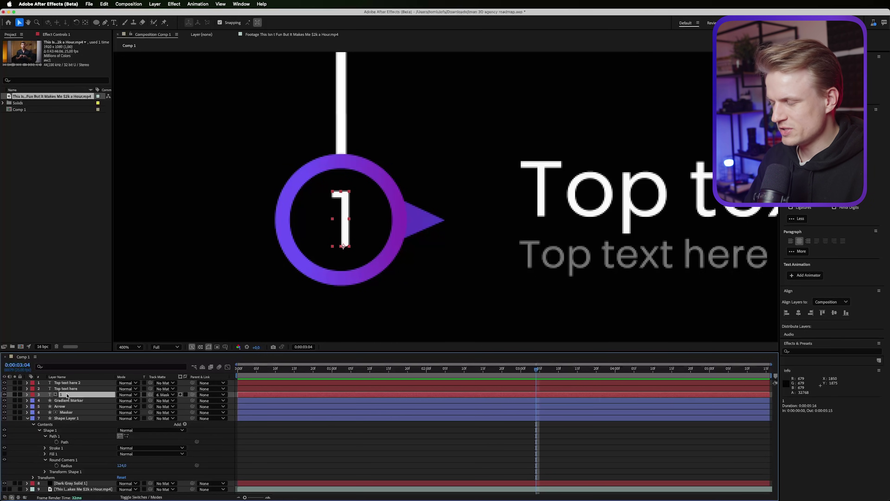
# Keyframe the number 1's position to rise from below the ring at 0:00:03:04 to its center at 0:00:03:19.
pyautogui.press('p')
pyautogui.moveTo(135, 400); pyautogui.dragTo(213, 399)
pyautogui.moveTo(154, 407)
pyautogui.mouseDown()
pyautogui.moveTo(90, 409)
pyautogui.moveTo(156, 406)
pyautogui.mouseUp()
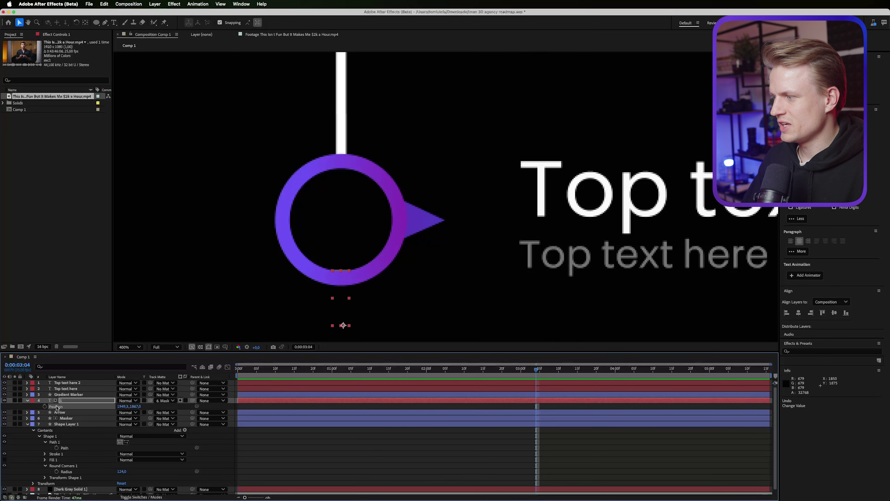
pyautogui.click(592, 371)
pyautogui.moveTo(136, 406); pyautogui.dragTo(116, 406)
# Add Trim Paths to the Gradient Marker shape layer.
pyautogui.click(297, 265)
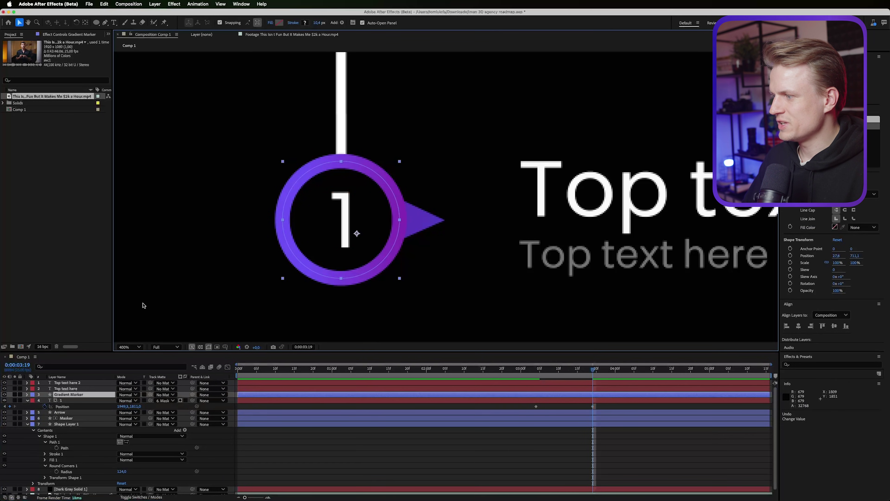
pyautogui.click(27, 394)
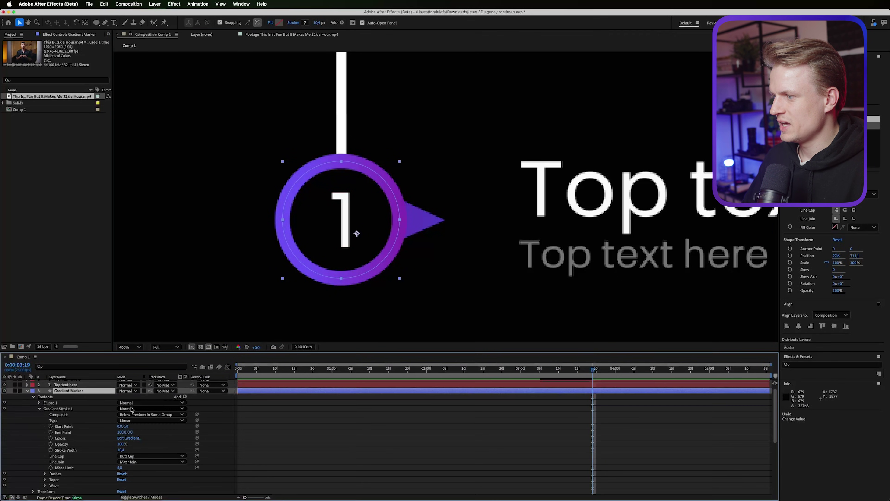
pyautogui.click(185, 396)
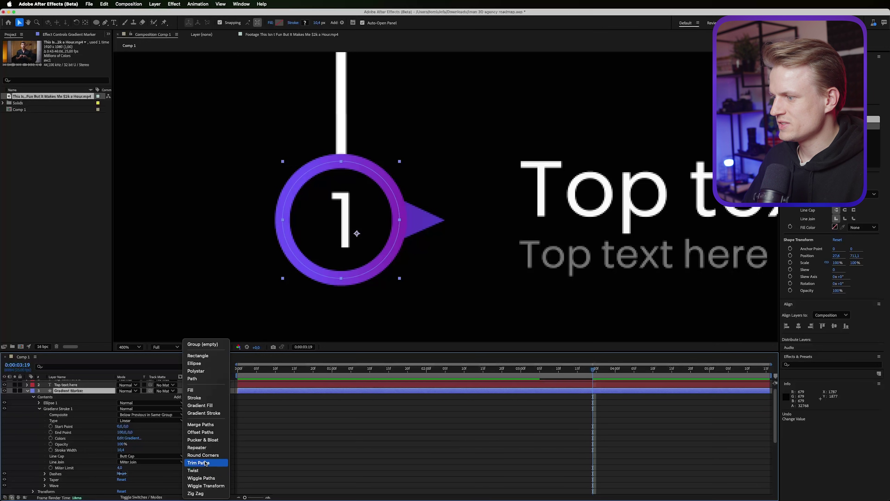
# Remove the stroke from the Masker circle by setting it to None.
pyautogui.click(93, 417)
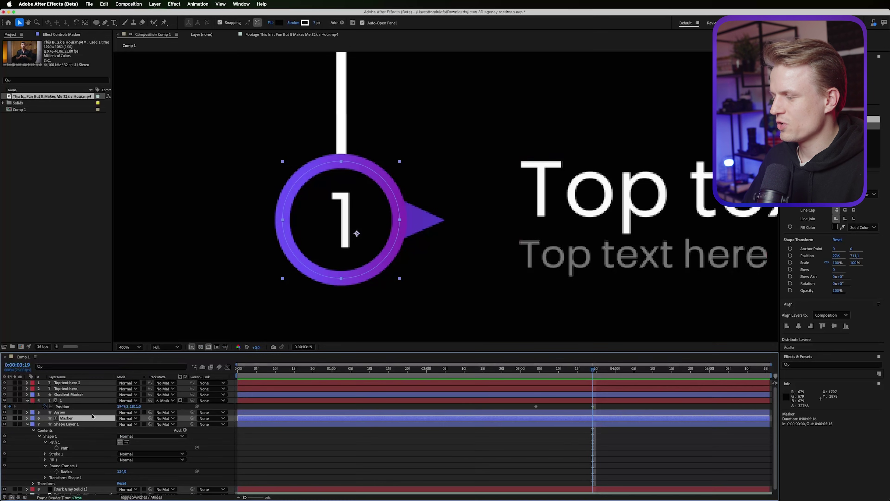
pyautogui.click(293, 23)
pyautogui.click(519, 208)
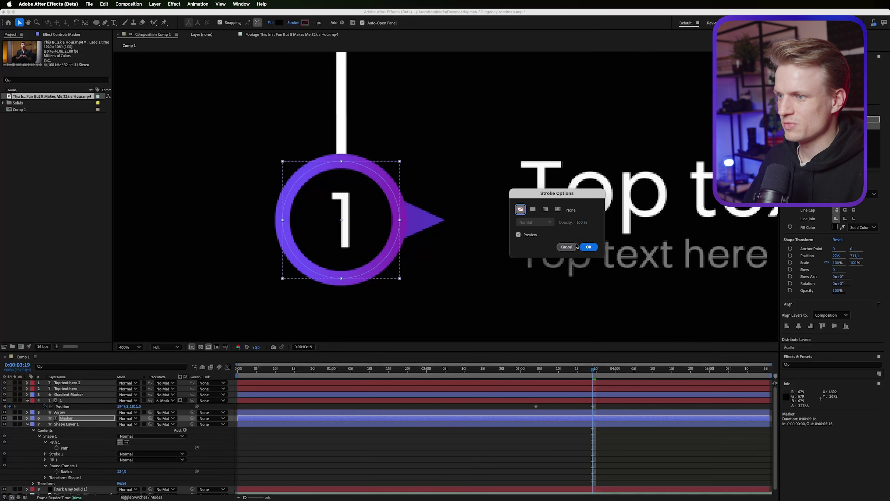
pyautogui.click(588, 249)
# Set the Gradient Marker's Trim Paths Start and End to 50% and keyframe both at 0:00:03:19.
pyautogui.click(357, 233)
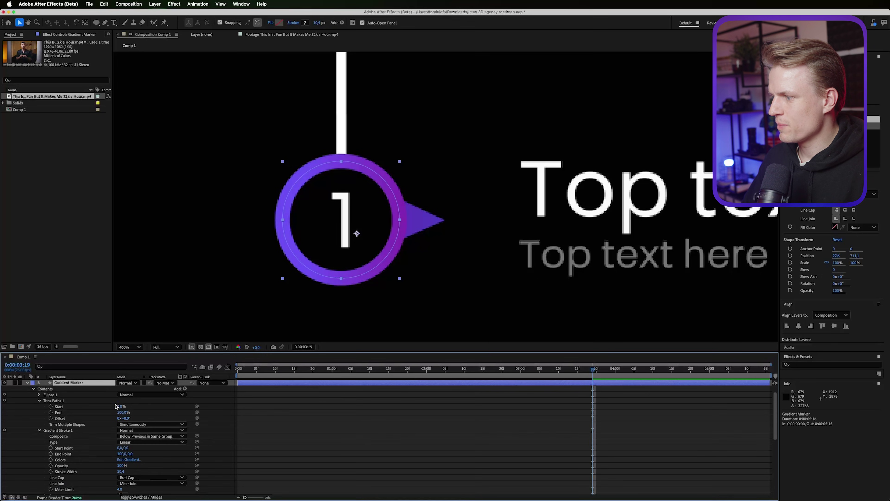
pyautogui.moveTo(123, 412)
pyautogui.mouseDown()
pyautogui.moveTo(85, 411)
pyautogui.moveTo(139, 412)
pyautogui.moveTo(109, 412)
pyautogui.mouseUp()
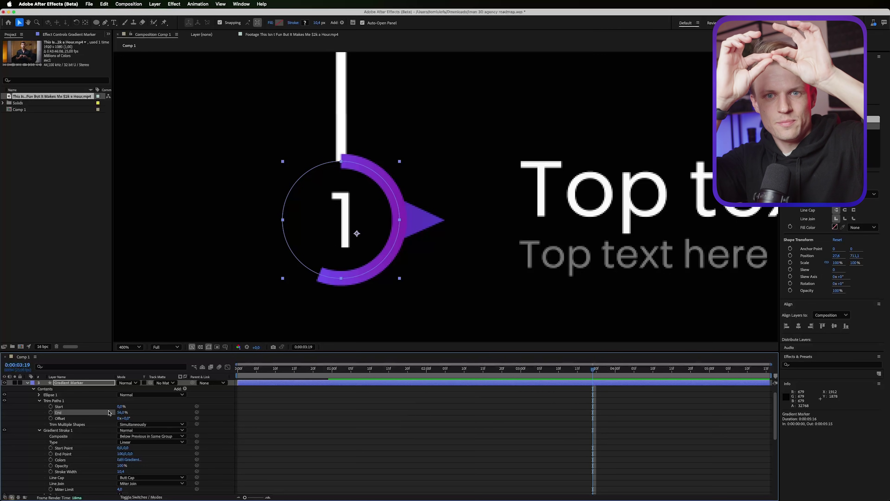
pyautogui.click(122, 411)
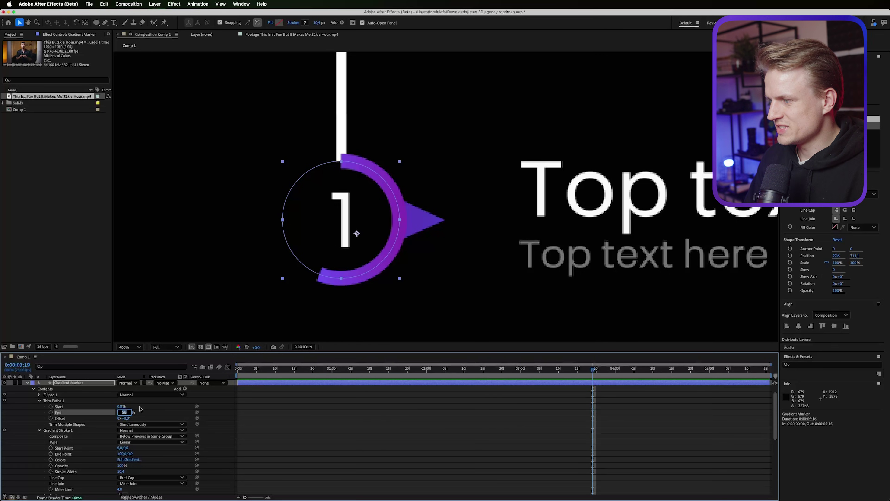
pyautogui.click(120, 406)
pyautogui.write('50')
pyautogui.click(51, 406)
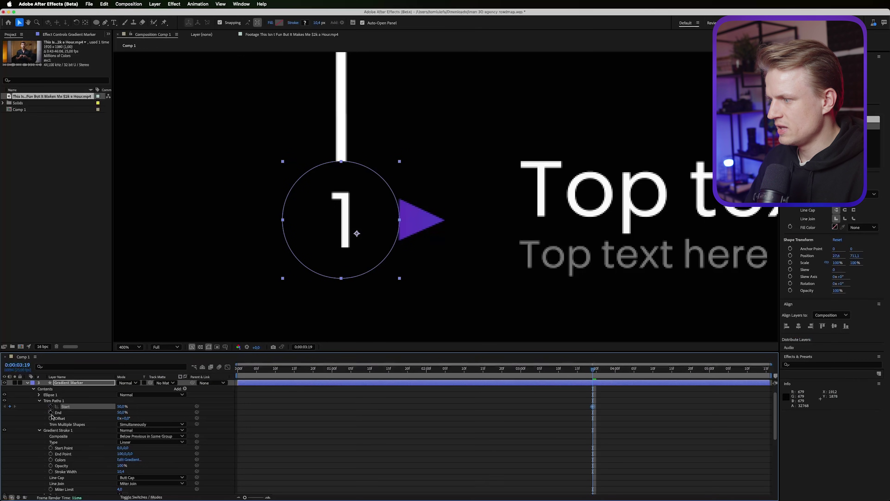
pyautogui.click(51, 412)
# Keyframe the ring's Trim Paths Start at 100% and End at 0% at 0:00:04:13, and preview the reveal.
pyautogui.press('space')
pyautogui.moveTo(121, 412); pyautogui.dragTo(193, 401)
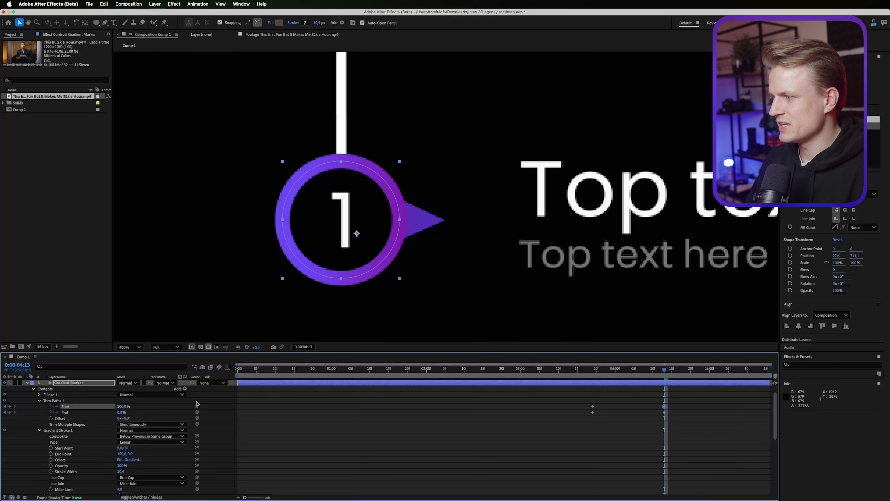
pyautogui.moveTo(619, 376); pyautogui.dragTo(669, 367)
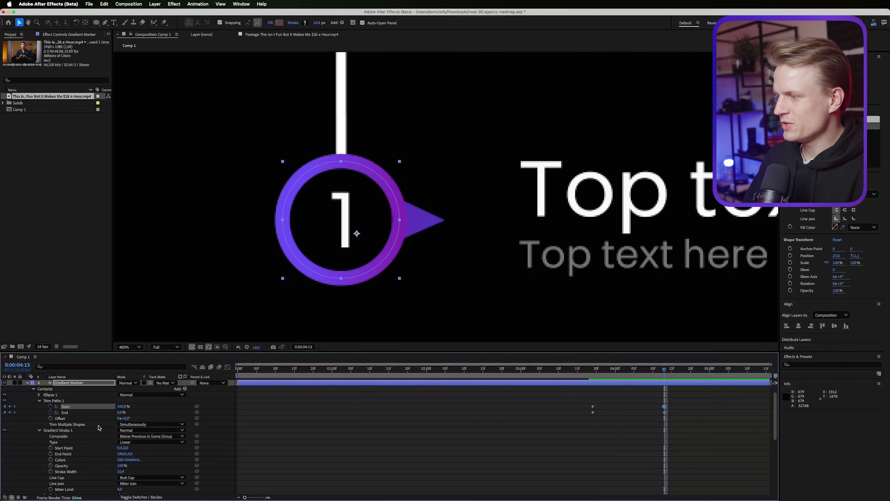
# Set the Gradient Marker's Trim Paths Offset to 180° and preview the reveal.
pyautogui.click(128, 418)
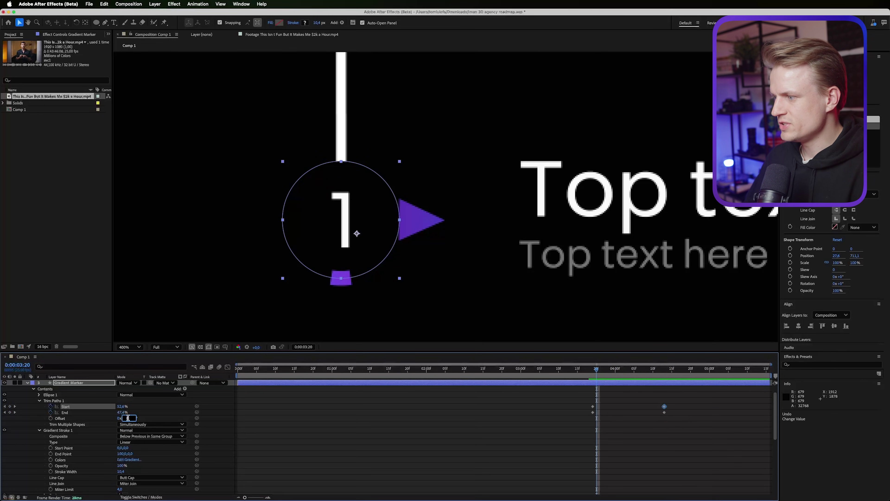
pyautogui.write('180')
pyautogui.press('Return')
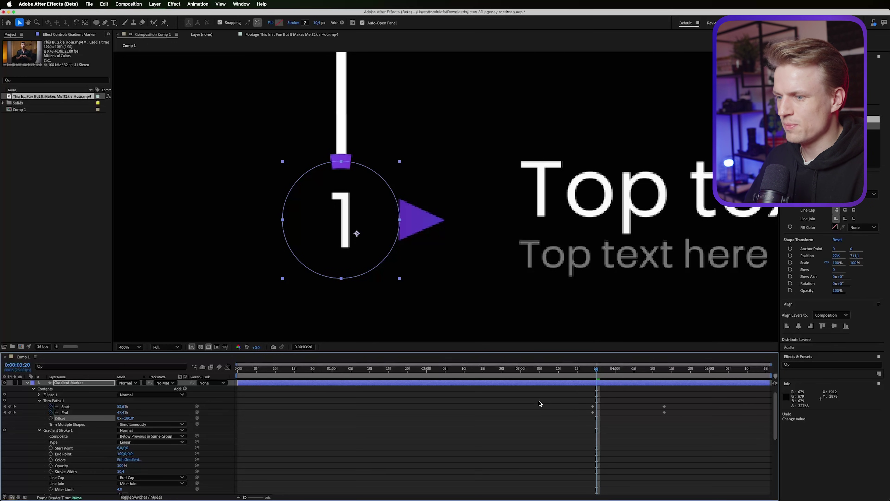
pyautogui.moveTo(598, 372); pyautogui.dragTo(592, 372)
pyautogui.press('space')
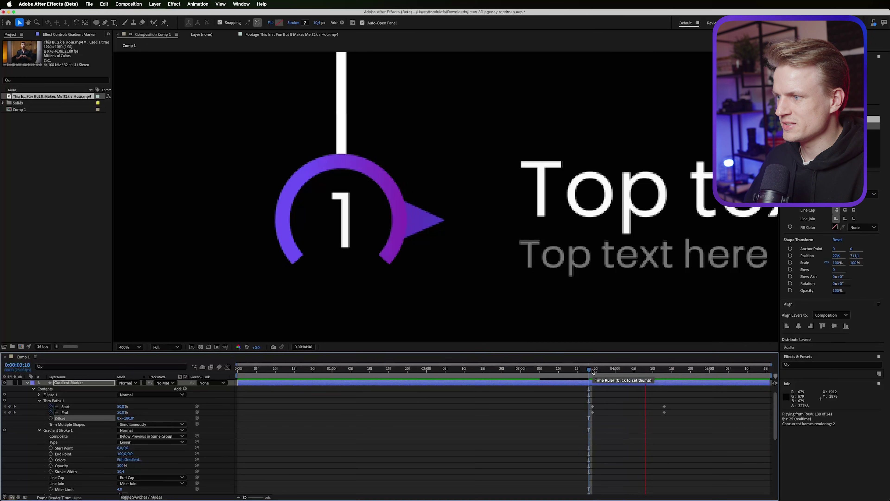
pyautogui.press('space')
# Apply Easy Ease to the ring's Trim Paths Start and End keyframes, and enable motion blur for the Gradient Marker.
pyautogui.moveTo(714, 393); pyautogui.dragTo(568, 429)
pyautogui.press('F9')
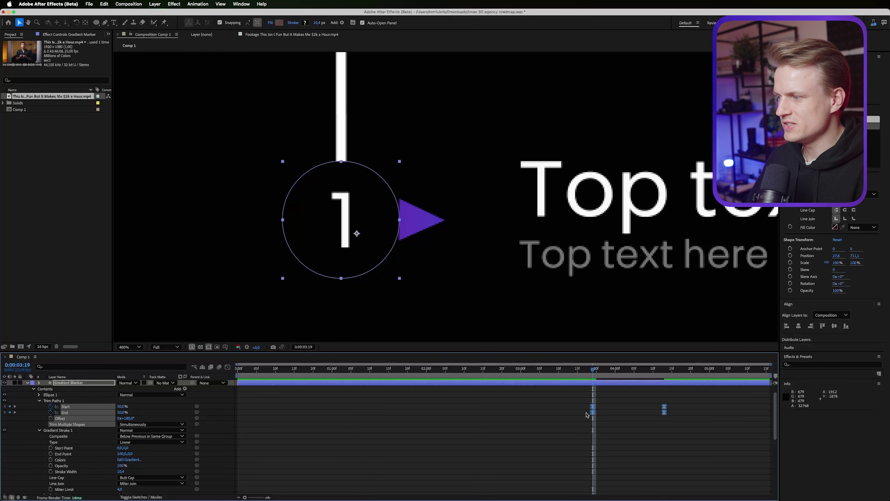
pyautogui.click(141, 497)
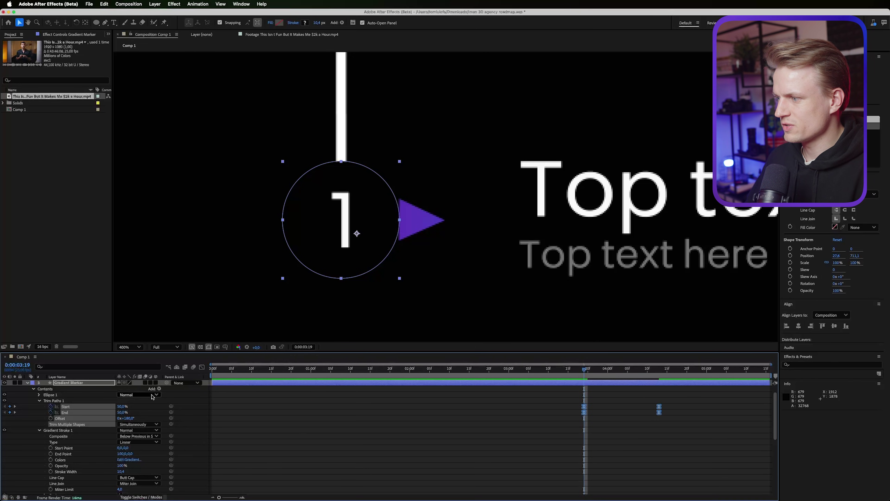
pyautogui.press('space')
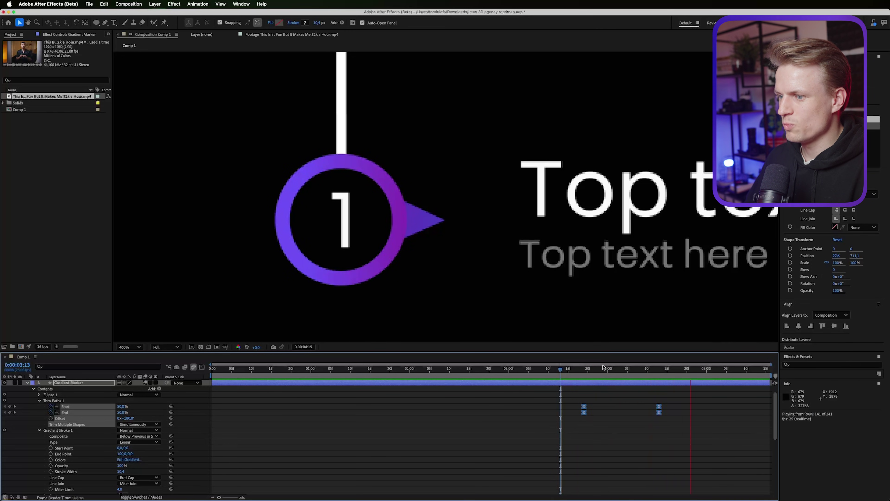
pyautogui.click(624, 370)
pyautogui.moveTo(624, 372)
pyautogui.mouseDown()
pyautogui.moveTo(575, 370)
pyautogui.moveTo(627, 370)
pyautogui.mouseUp()
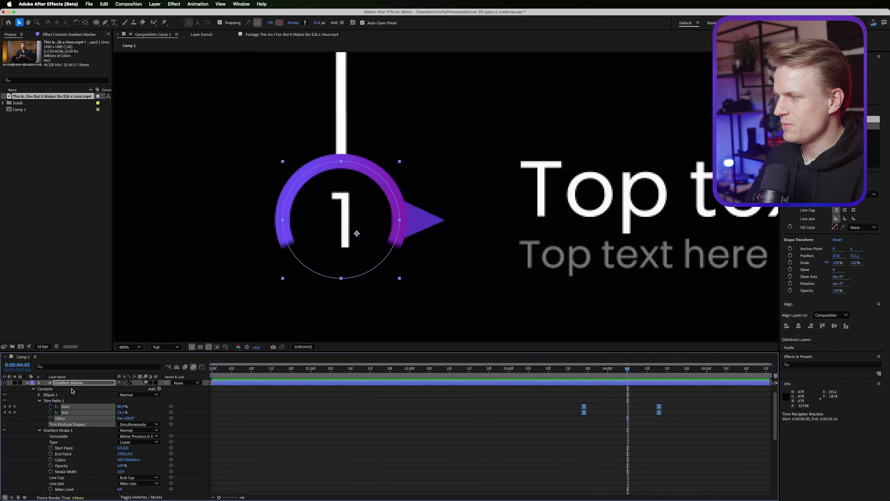
# Trim the Arrow layer to start at 0:00:04:05 and reveal its Position property.
pyautogui.click(28, 383)
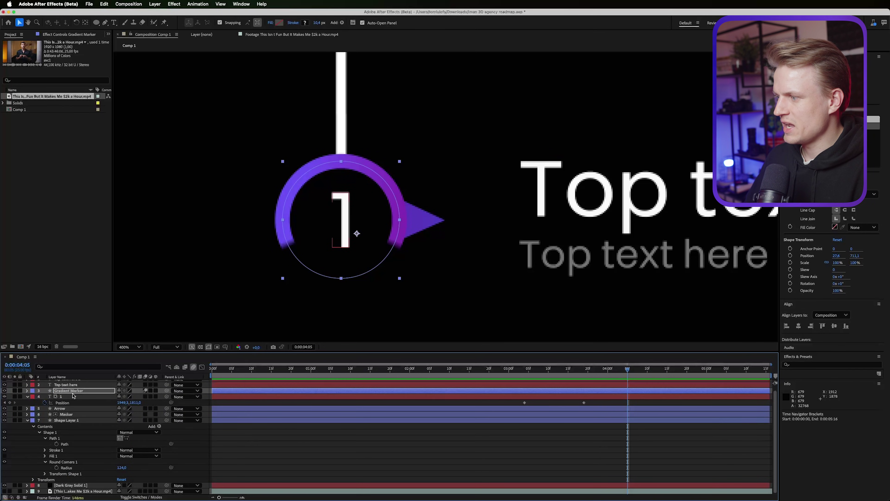
pyautogui.click(72, 397)
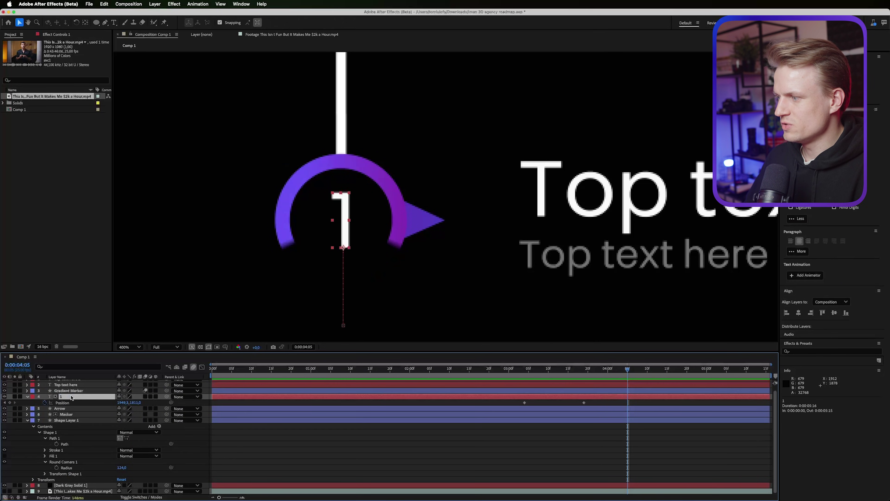
pyautogui.click(70, 409)
pyautogui.press('p')
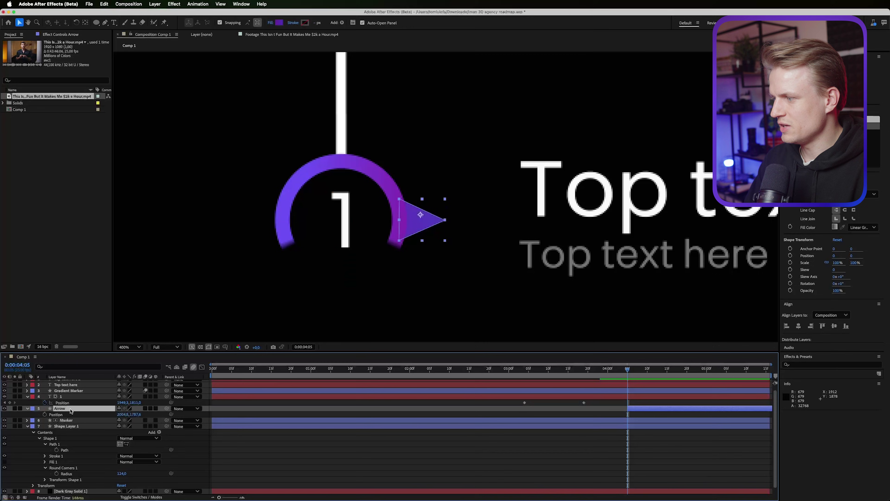
# Keyframe the Arrow's Position to slide out from behind the marker between 0:00:04:05 and 0:00:04:15, with the Masker layer placed above it.
pyautogui.click(45, 415)
pyautogui.moveTo(627, 414); pyautogui.dragTo(667, 414)
pyautogui.moveTo(124, 414); pyautogui.dragTo(82, 420)
pyautogui.click(97, 411)
pyautogui.press('space')
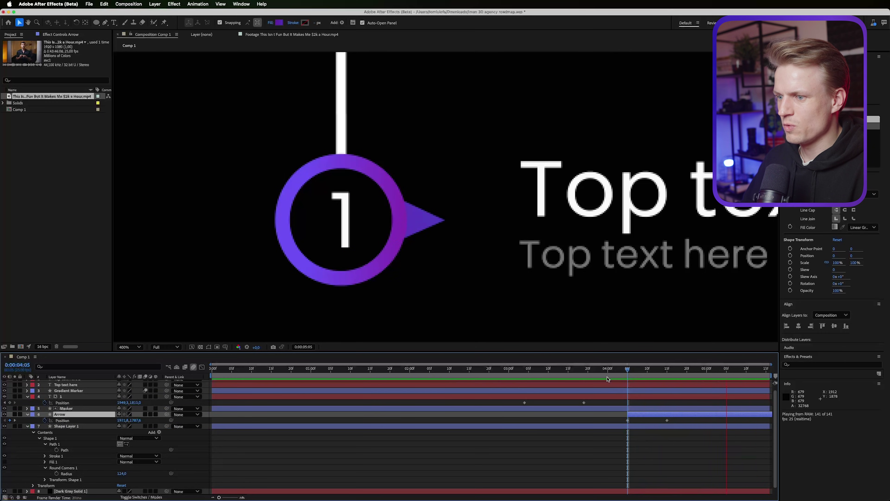
# Apply Easy Ease to the Arrow's Position keyframes and preview the motion.
pyautogui.click(610, 425)
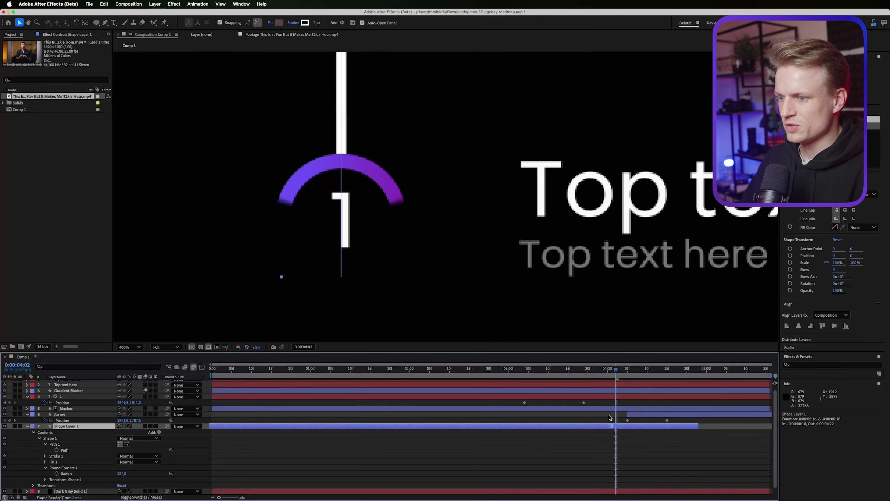
pyautogui.press('super+z')
pyautogui.moveTo(675, 418); pyautogui.dragTo(613, 423)
pyautogui.press('F9')
pyautogui.press('space')
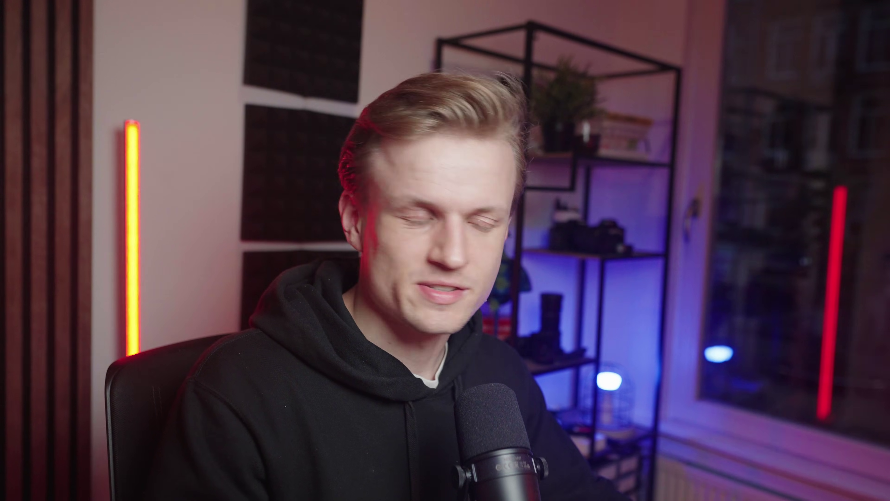
# Apply the Decoder Fade In preset to the large "Top text here" layer and reveal its keyframes.
pyautogui.click(800, 351)
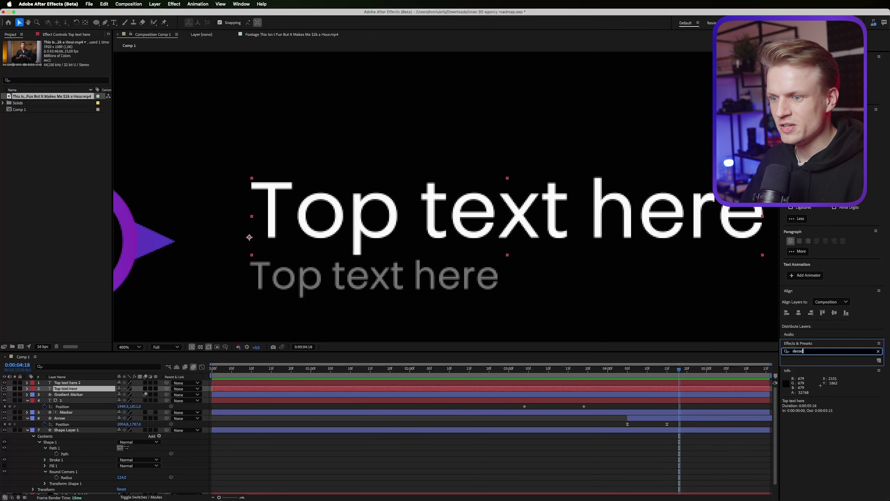
pyautogui.write('decoder')
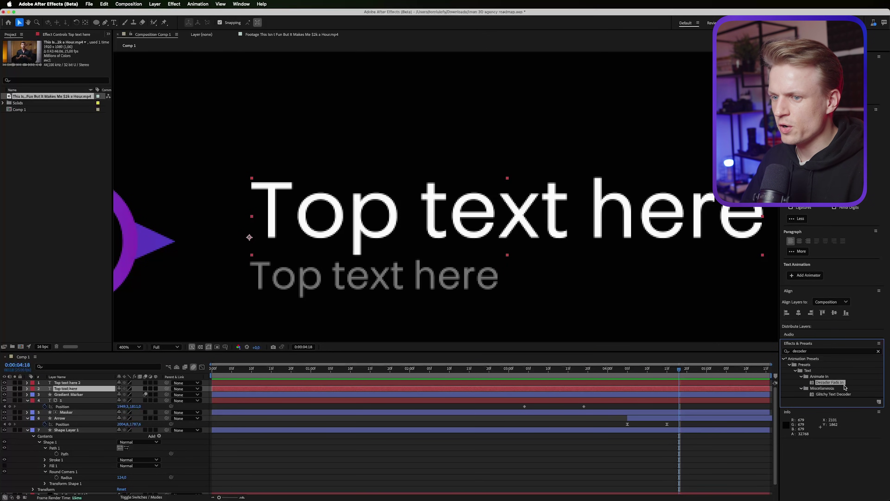
pyautogui.doubleClick(839, 383)
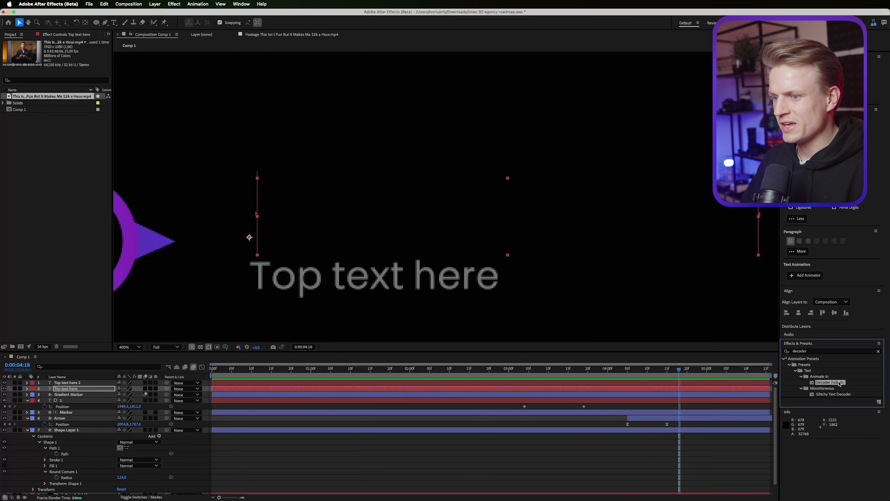
pyautogui.press('u')
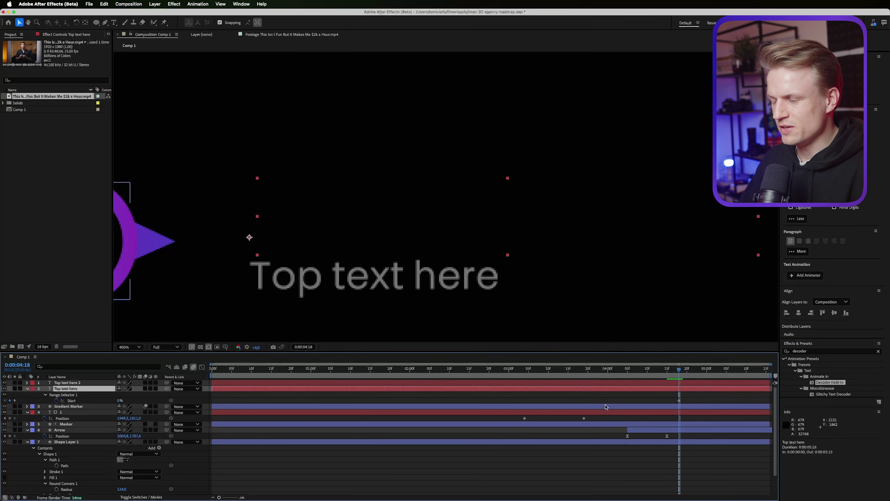
# Shorten the heading's decoder animation and retime it to start at 0:00:04:15, with the layer extended to the end of the composition.
pyautogui.moveTo(685, 388); pyautogui.dragTo(534, 404)
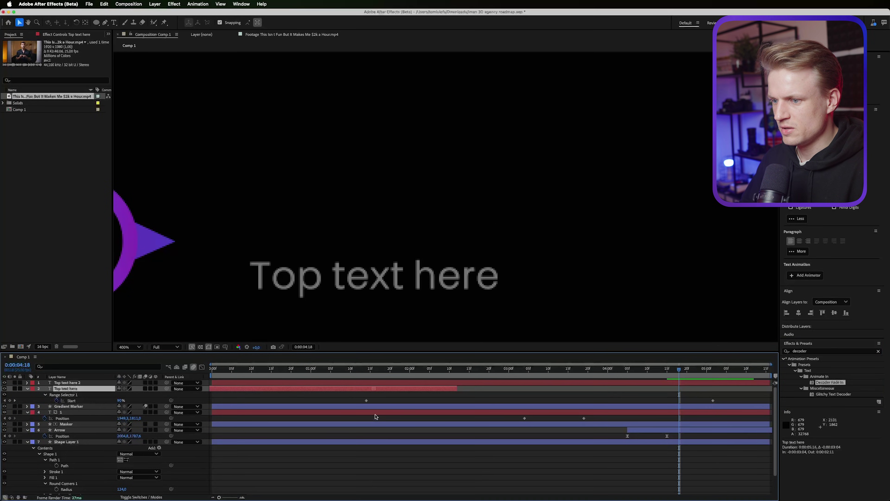
pyautogui.click(713, 400)
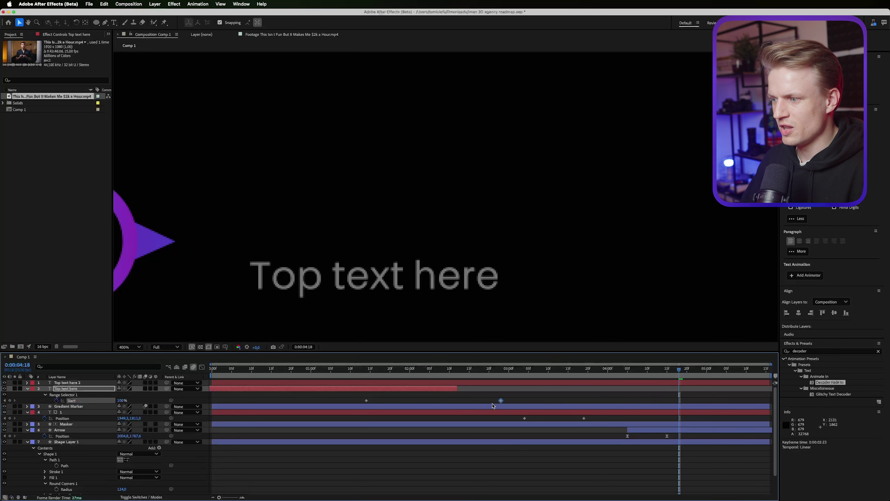
pyautogui.moveTo(456, 388); pyautogui.dragTo(737, 389)
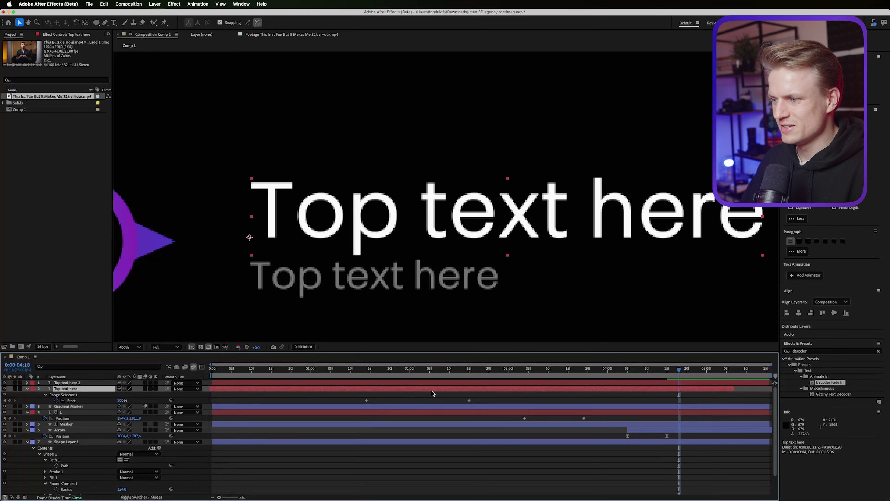
pyautogui.moveTo(476, 388); pyautogui.dragTo(721, 388)
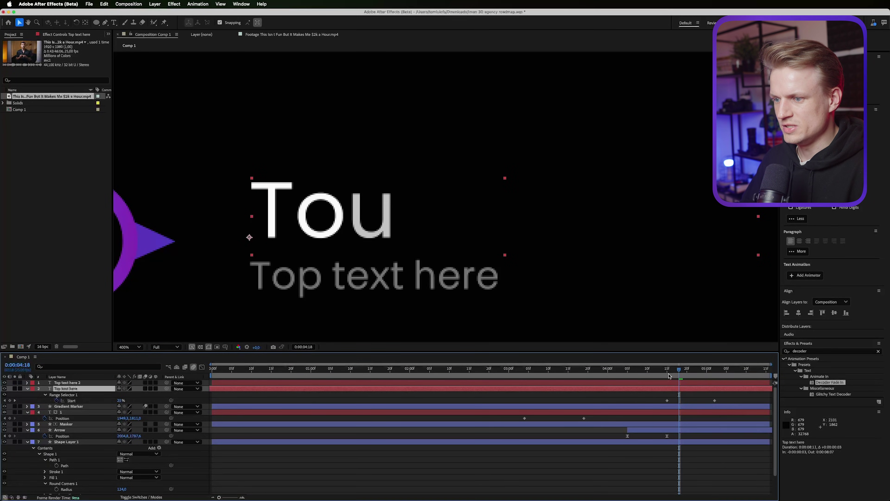
pyautogui.moveTo(679, 369); pyautogui.dragTo(711, 384)
pyautogui.moveTo(677, 378); pyautogui.dragTo(671, 376)
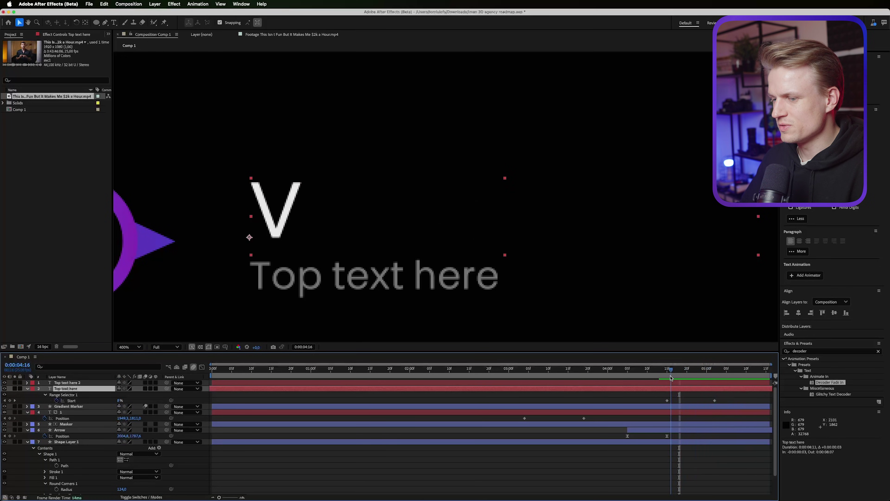
pyautogui.moveTo(666, 374); pyautogui.dragTo(703, 373)
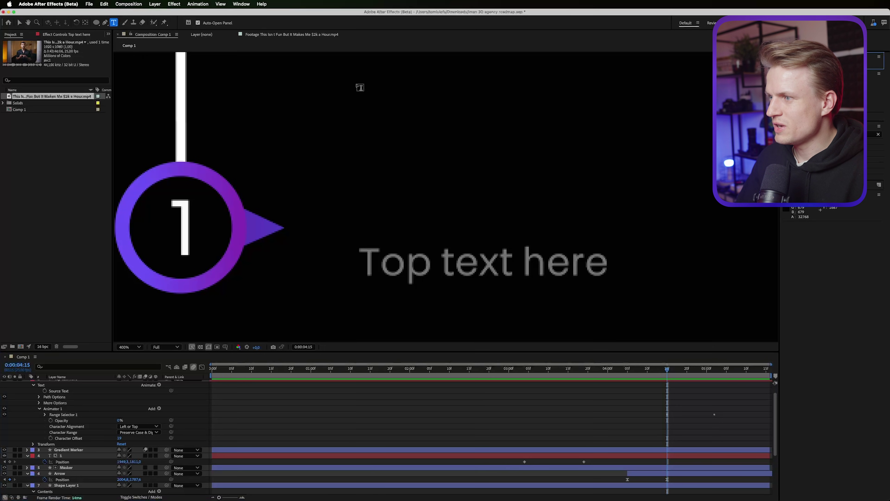
# Add a separate "$" text layer, apply Decoder Fade In to it at 0:00:01:22, and shorten its reveal.
pyautogui.click(355, 149)
pyautogui.write('$')
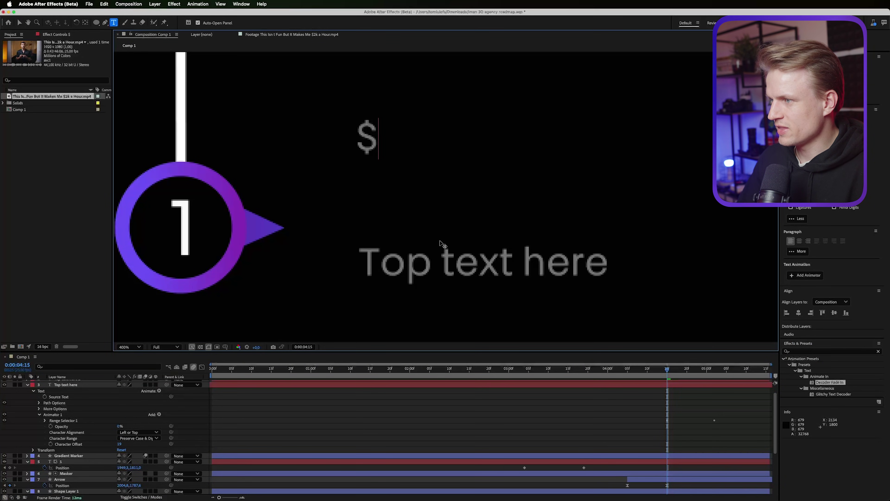
pyautogui.click(397, 368)
pyautogui.doubleClick(829, 381)
pyautogui.press('v')
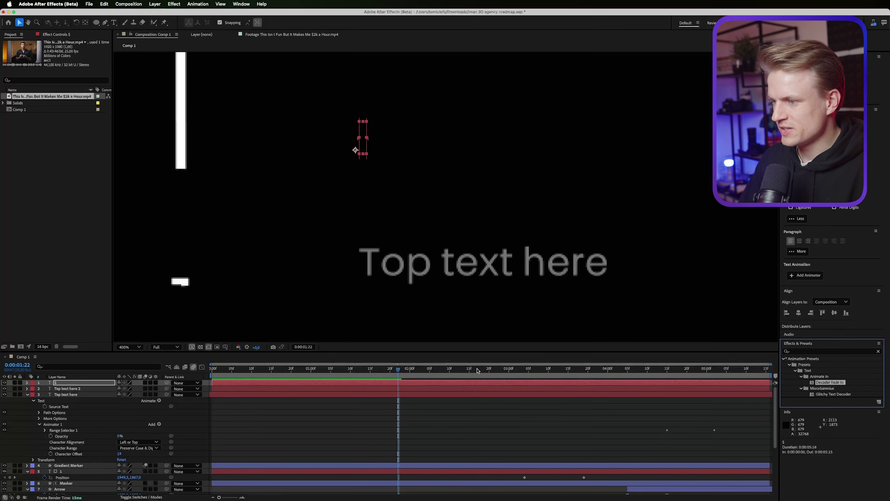
pyautogui.click(481, 395)
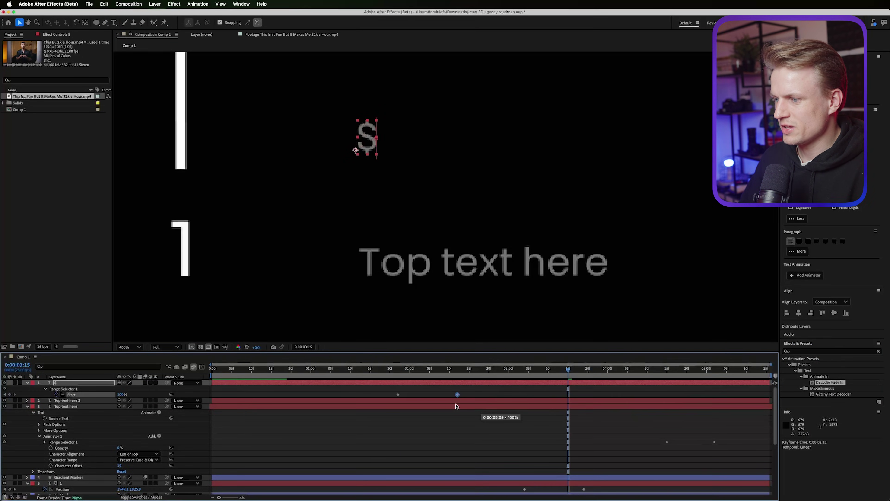
pyautogui.moveTo(400, 370); pyautogui.dragTo(466, 385)
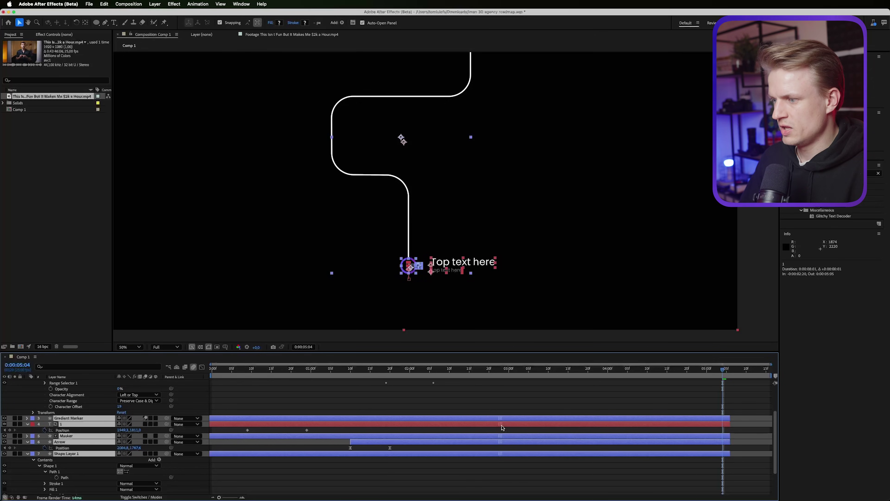
# Shift all layers earlier in time so the number's Position animation starts near the beginning of the composition.
pyautogui.moveTo(479, 428); pyautogui.dragTo(457, 384)
pyautogui.moveTo(373, 370); pyautogui.dragTo(461, 374)
pyautogui.click(445, 399)
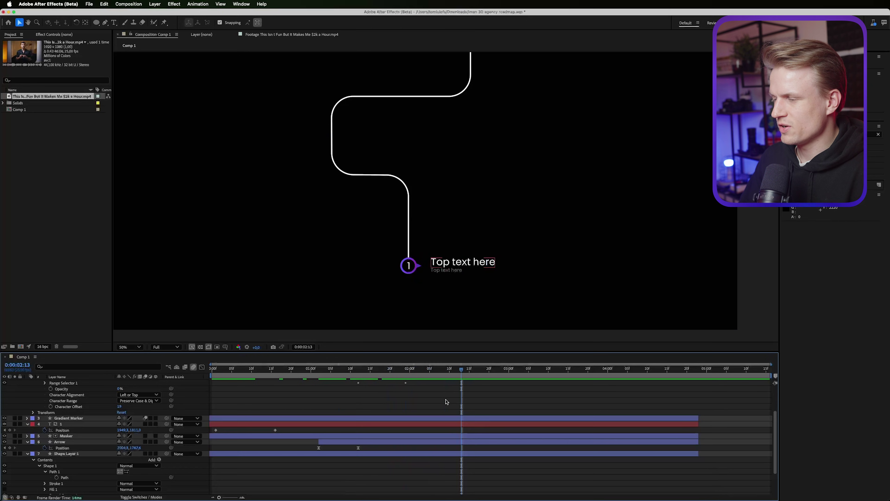
# Duplicate the two text labels, Gradient Marker, number, Masker and Arrow layers, and move the duplicates to the top of the layer stack.
pyautogui.scroll(2, 422, 270)
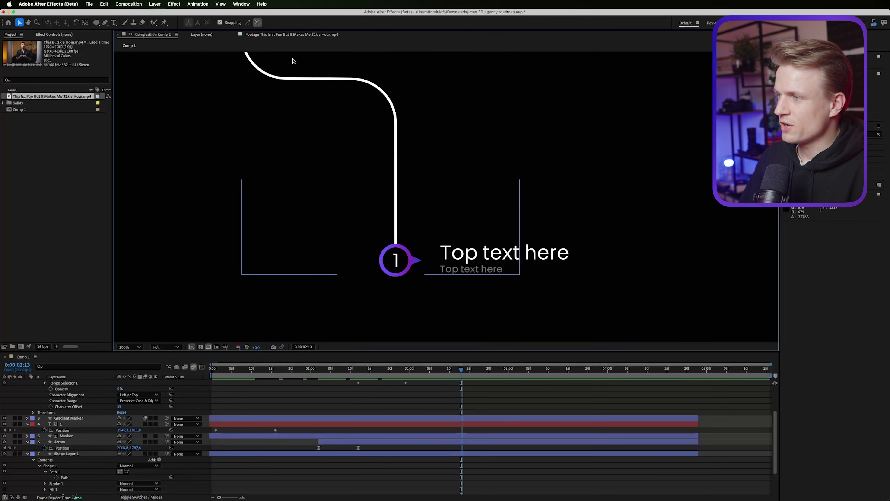
pyautogui.click(515, 250)
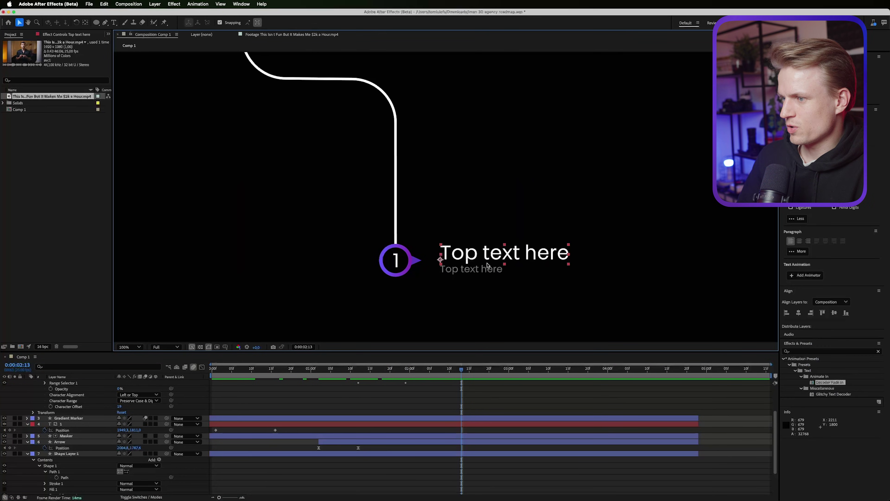
pyautogui.keyDown('shift'); pyautogui.click(386, 259); pyautogui.keyUp('shift')
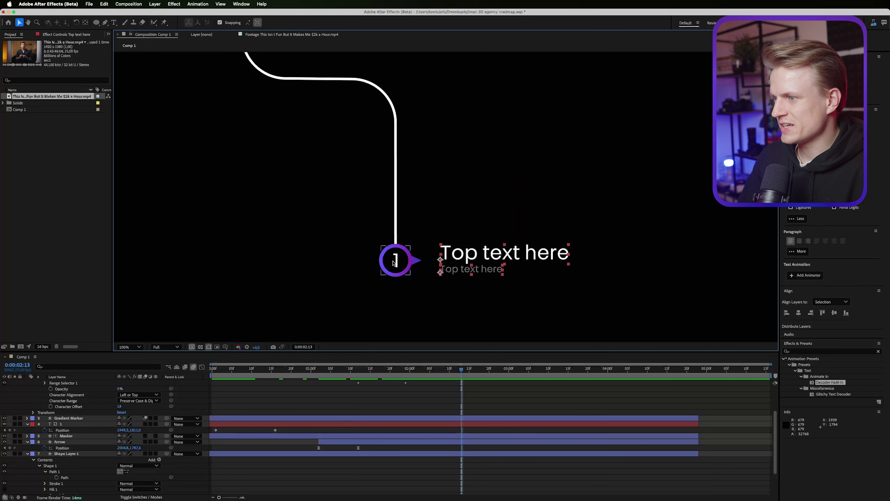
pyautogui.keyDown('shift'); pyautogui.click(394, 263); pyautogui.keyUp('shift')
pyautogui.keyDown('shift'); pyautogui.click(412, 267); pyautogui.keyUp('shift')
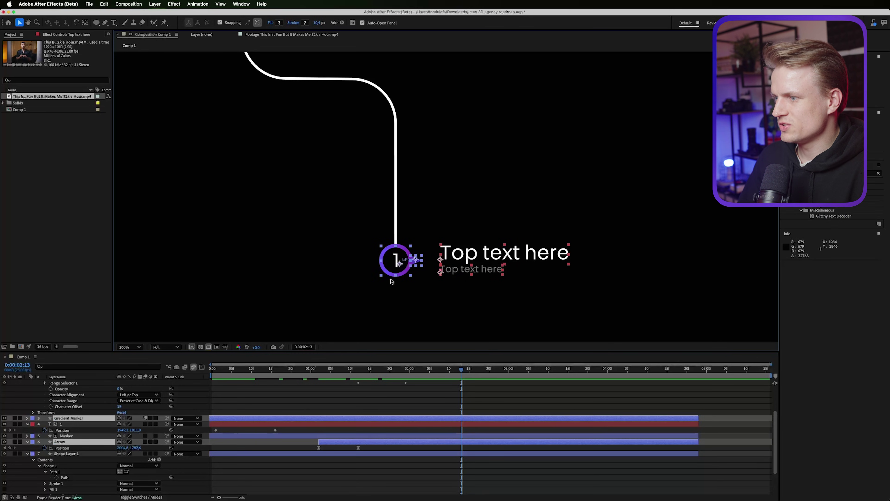
pyautogui.moveTo(78, 443); pyautogui.dragTo(75, 385)
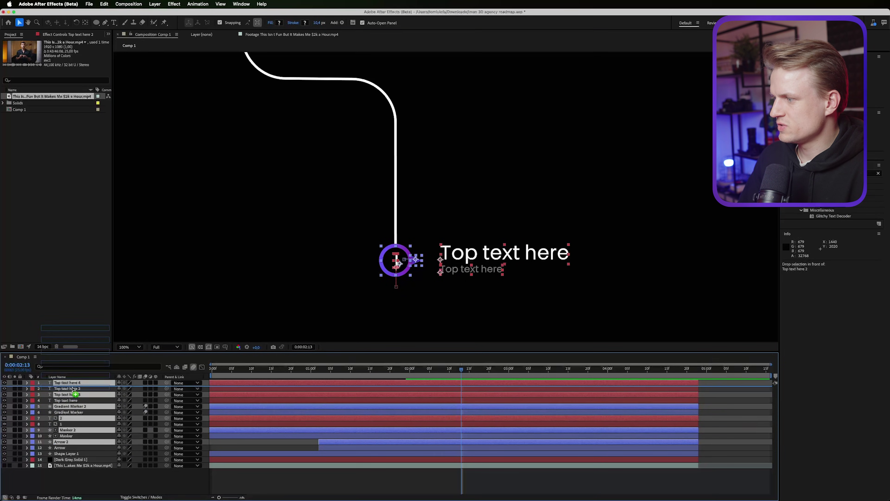
# Parent the duplicated text labels, Gradient Marker 2, number and Masker 2 layers to Arrow 2.
pyautogui.click(80, 383)
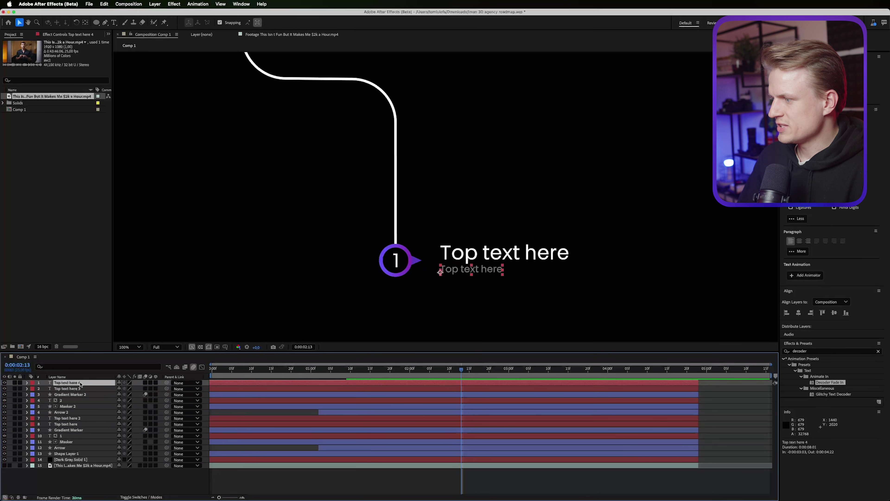
pyautogui.keyDown('shift'); pyautogui.click(74, 406); pyautogui.keyUp('shift')
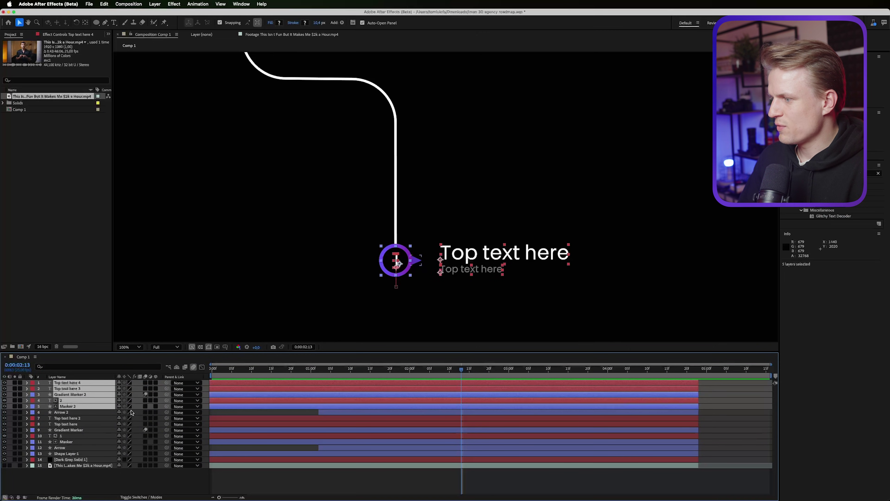
pyautogui.moveTo(167, 406); pyautogui.dragTo(75, 412)
pyautogui.click(76, 411)
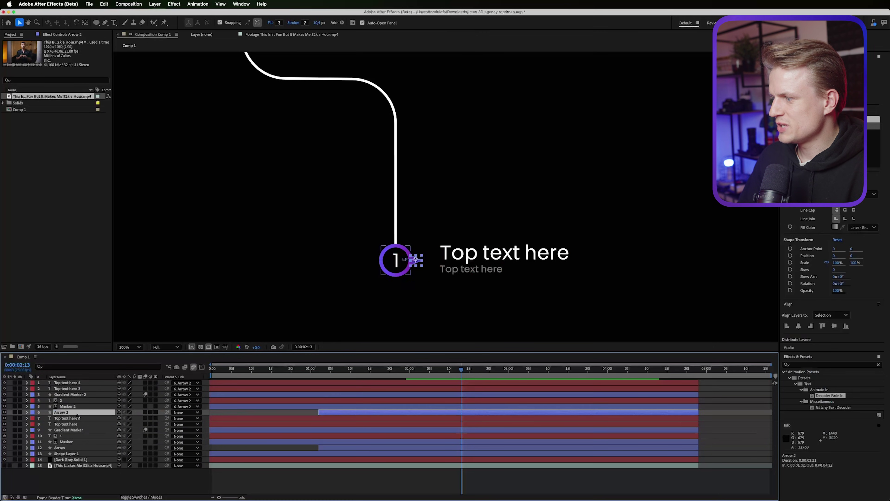
# Move both Position keyframes of Arrow 2 together so the duplicated marker sits on the line's next vertical segment, at about 1563.6, 1032.6.
pyautogui.moveTo(413, 265)
pyautogui.mouseDown()
pyautogui.moveTo(431, 218)
pyautogui.moveTo(327, 91)
pyautogui.moveTo(296, 162)
pyautogui.mouseUp()
pyautogui.moveTo(324, 135)
pyautogui.mouseDown()
pyautogui.moveTo(241, 46)
pyautogui.moveTo(467, 308)
pyautogui.mouseUp()
pyautogui.press('p')
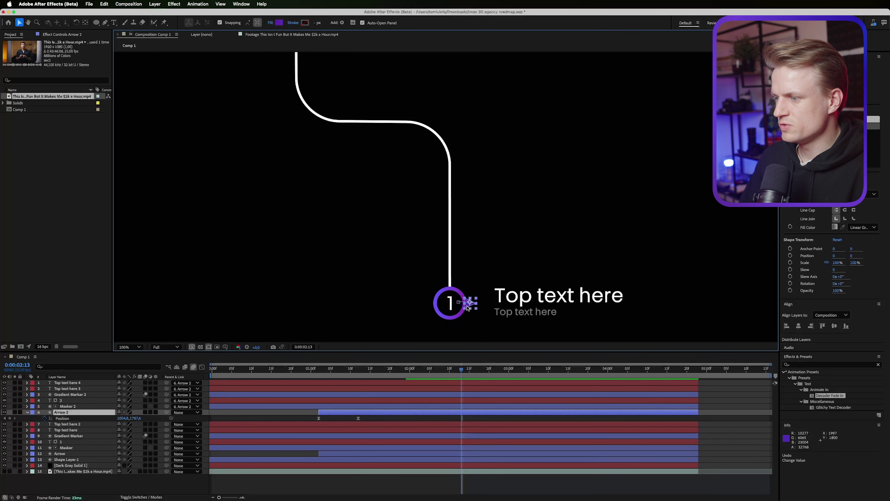
pyautogui.moveTo(420, 370); pyautogui.dragTo(360, 374)
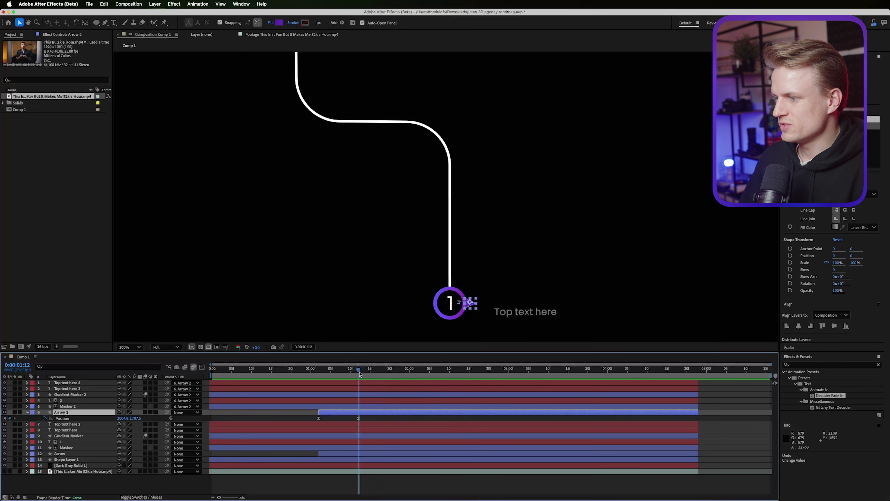
pyautogui.click(61, 418)
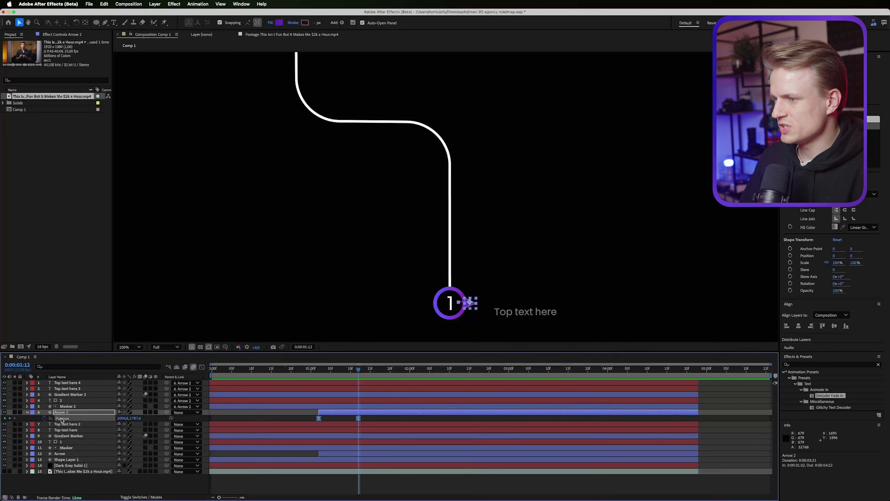
pyautogui.moveTo(434, 315); pyautogui.dragTo(312, 121)
pyautogui.moveTo(361, 373); pyautogui.dragTo(426, 379)
pyautogui.moveTo(254, 145); pyautogui.dragTo(313, 260)
pyautogui.scroll(1, 332, 234)
pyautogui.moveTo(361, 214); pyautogui.dragTo(437, 145)
pyautogui.press('v')
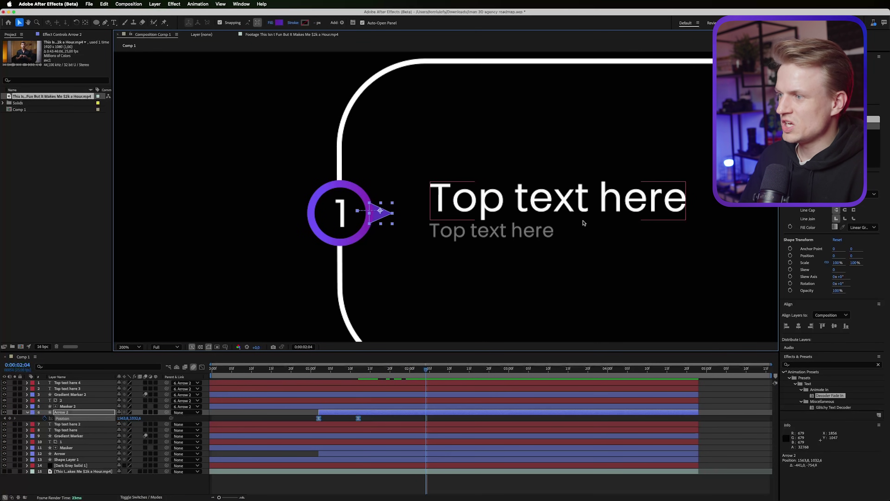
# Remove the Arrow 2 parent from the duplicated text, ring, number and Masker layers, and flip Arrow 2 horizontally.
pyautogui.click(461, 372)
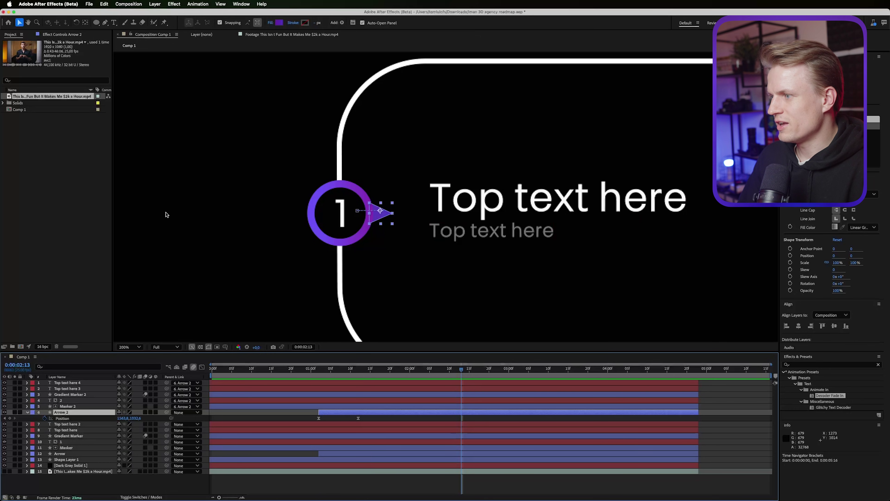
pyautogui.click(85, 406)
pyautogui.keyDown('shift'); pyautogui.click(105, 382); pyautogui.keyUp('shift')
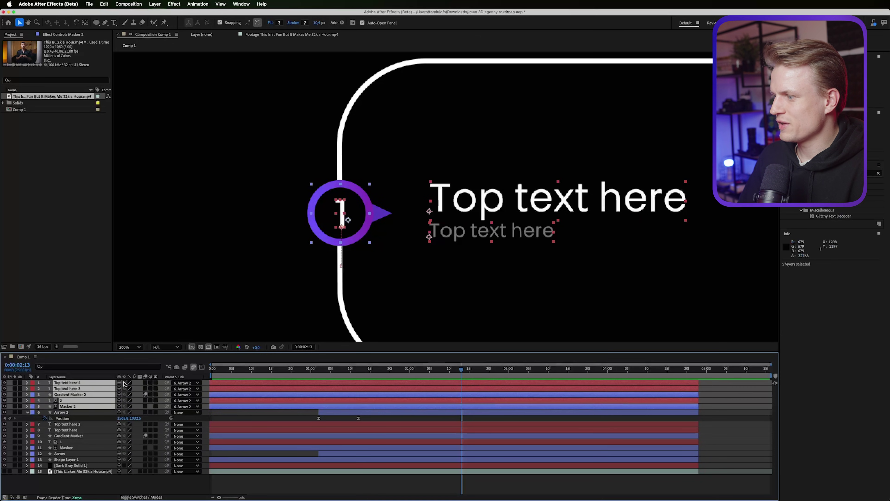
pyautogui.rightClick(101, 412)
pyautogui.moveTo(139, 317)
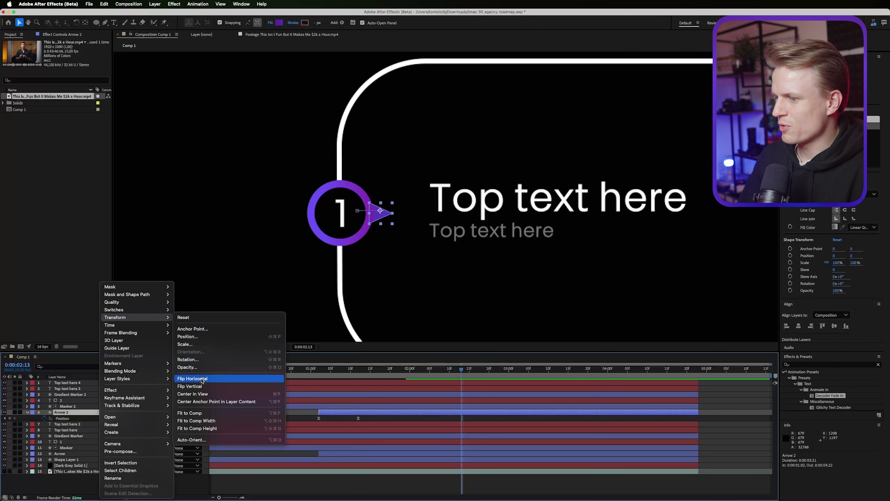
pyautogui.click(202, 380)
# Shift Arrow 2's Position keyframes at 0:00:01:12 and 0:00:01:02 in X so it emerges from the ring's left side, ending at X about 1448.
pyautogui.moveTo(461, 368); pyautogui.dragTo(356, 372)
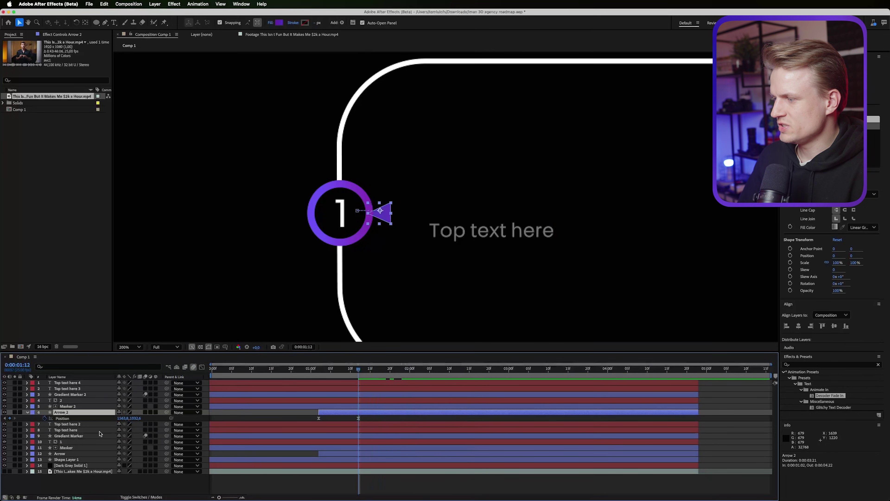
pyautogui.moveTo(123, 417); pyautogui.dragTo(80, 420)
pyautogui.click(319, 373)
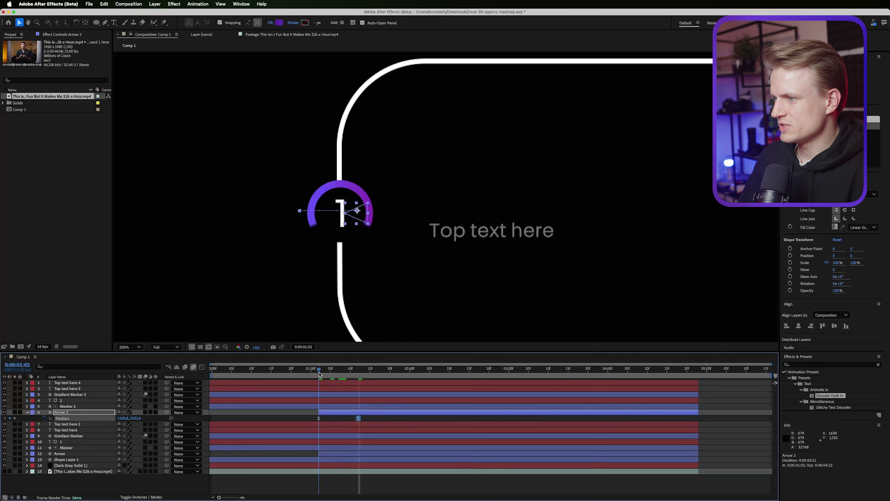
pyautogui.click(319, 373)
pyautogui.moveTo(129, 418); pyautogui.dragTo(105, 419)
pyautogui.click(461, 369)
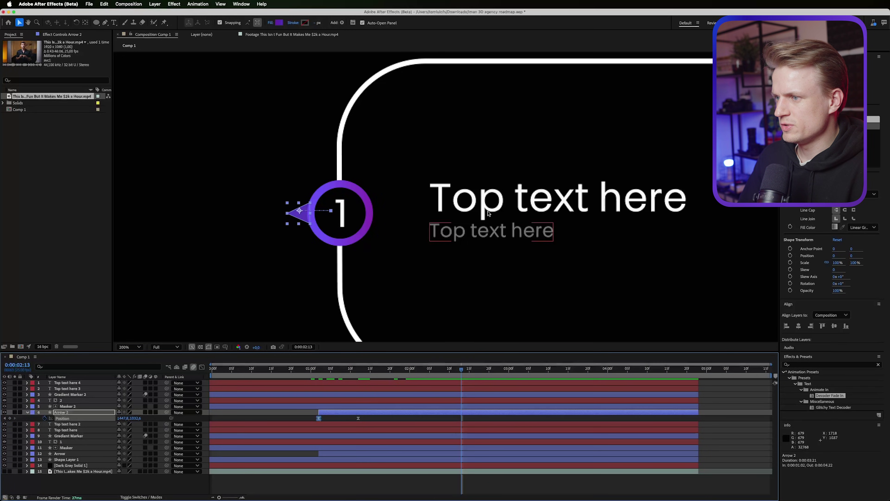
# Move the duplicated heading and subtext together to the left side of the second marker.
pyautogui.click(478, 228)
pyautogui.keyDown('shift'); pyautogui.click(501, 207); pyautogui.keyUp('shift')
pyautogui.moveTo(503, 209); pyautogui.dragTo(157, 226)
pyautogui.press(',')
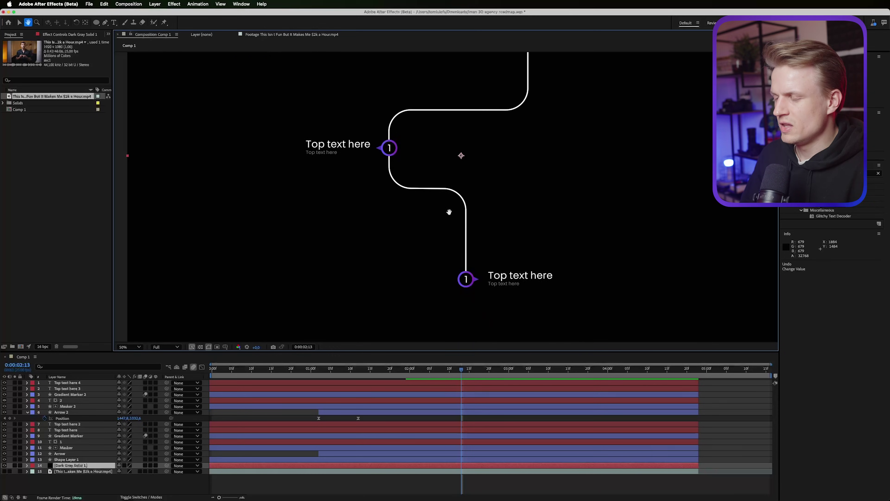
# Draw a closed, upward-pointing triangle with the Pen tool on a new shape layer, with its tip centred on the line above the first marker.
pyautogui.scroll(2, 468, 234)
pyautogui.moveTo(468, 235); pyautogui.dragTo(433, 164)
pyautogui.scroll(1, 431, 191)
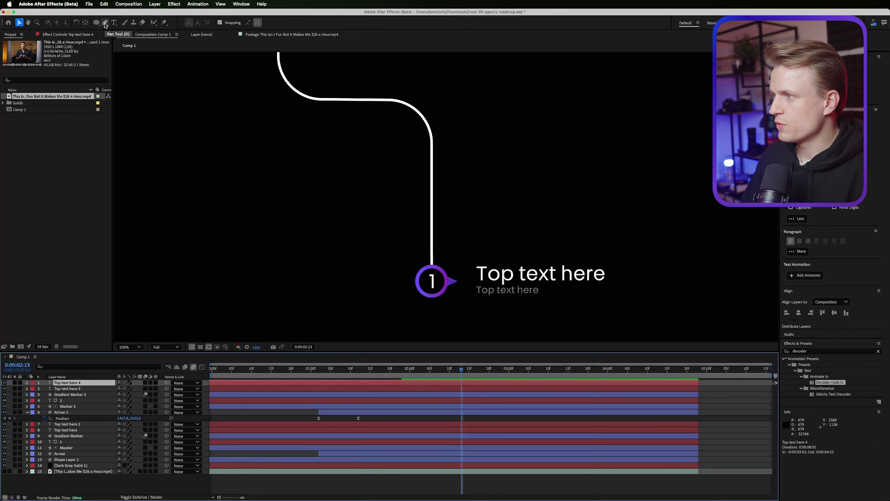
pyautogui.click(105, 23)
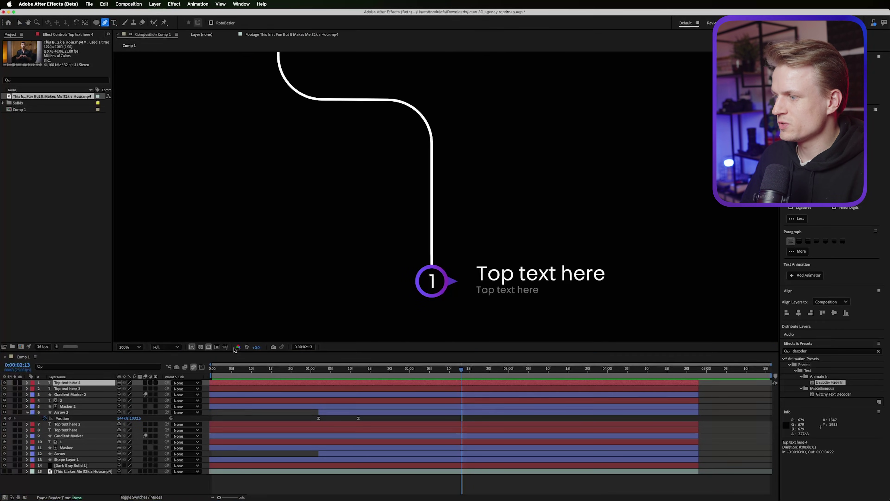
pyautogui.click(288, 418)
pyautogui.press('.')
pyautogui.press('.')
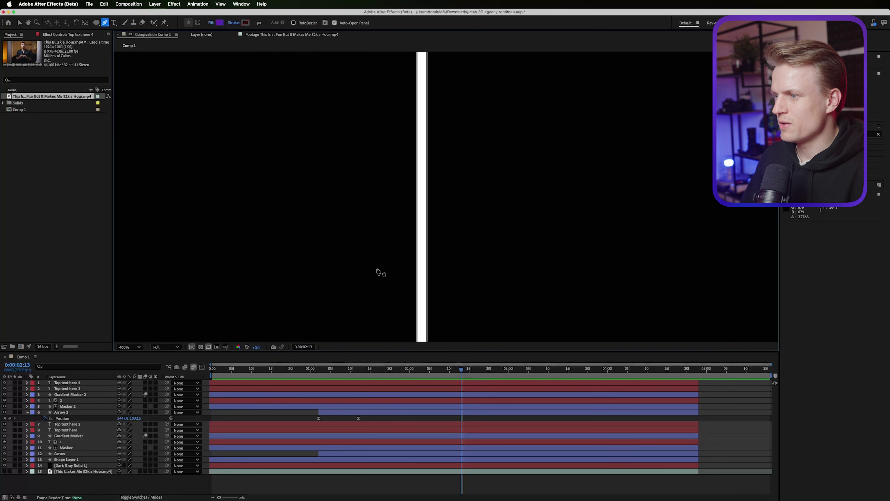
pyautogui.click(367, 270)
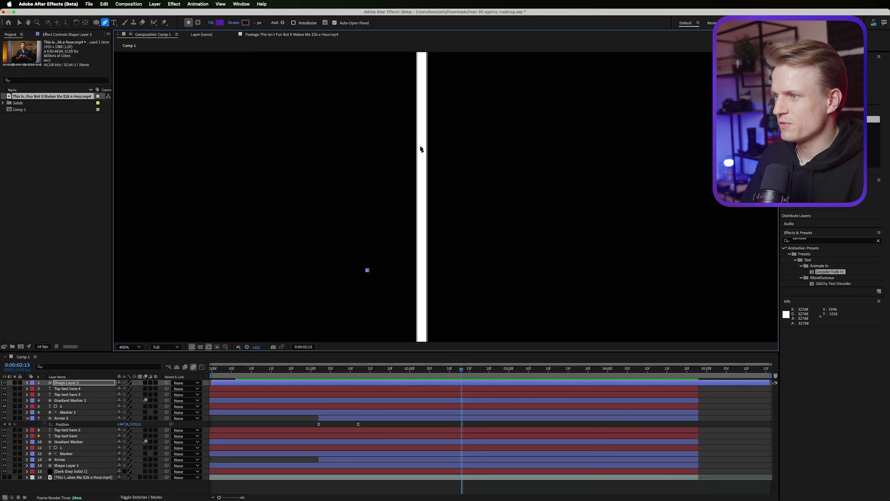
pyautogui.click(423, 155)
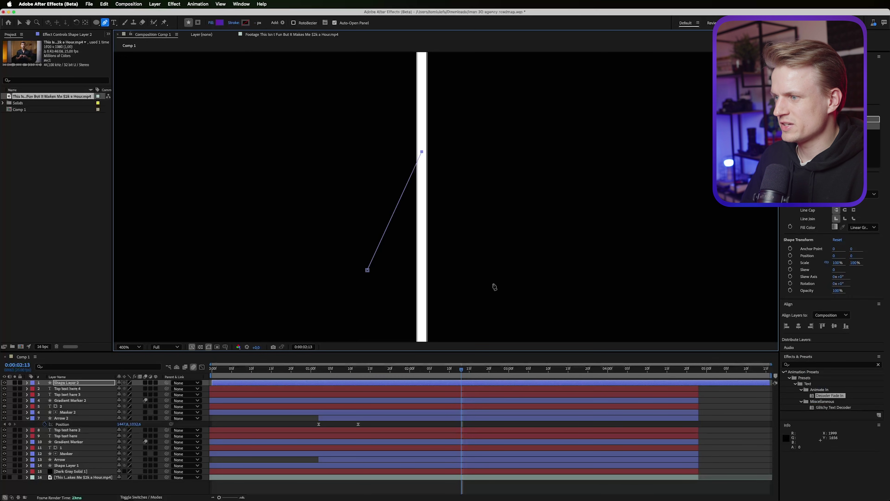
pyautogui.moveTo(483, 278); pyautogui.dragTo(483, 344)
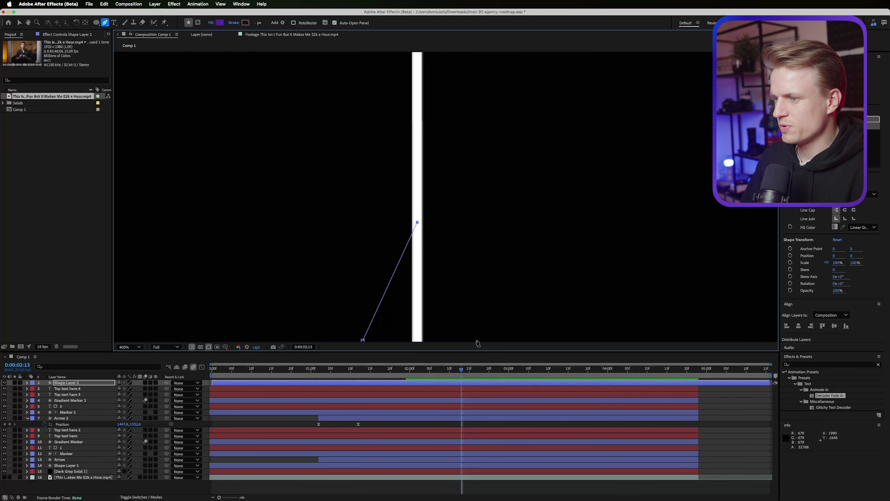
pyautogui.click(474, 340)
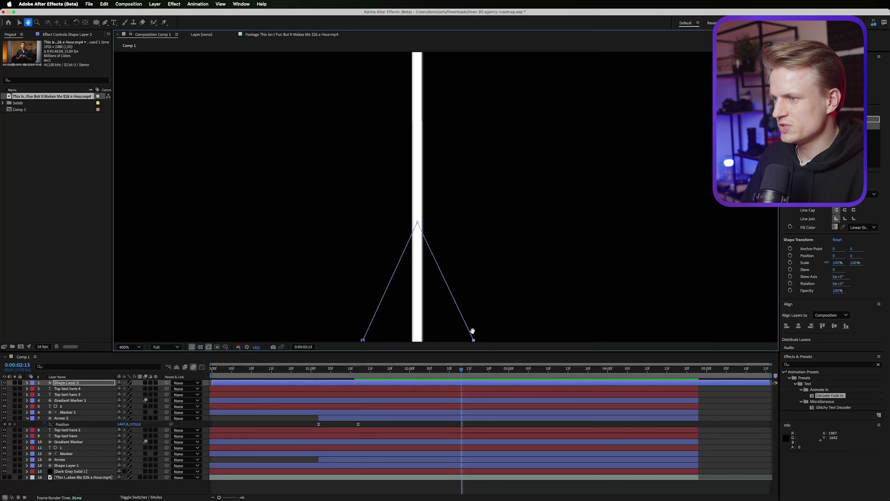
pyautogui.moveTo(473, 331); pyautogui.dragTo(471, 229)
pyautogui.click(362, 239)
# Add a point at the middle of the triangle's base and pull it slightly upward to notch the arrowhead.
pyautogui.scroll(-2, 444, 212)
pyautogui.scroll(4, 444, 214)
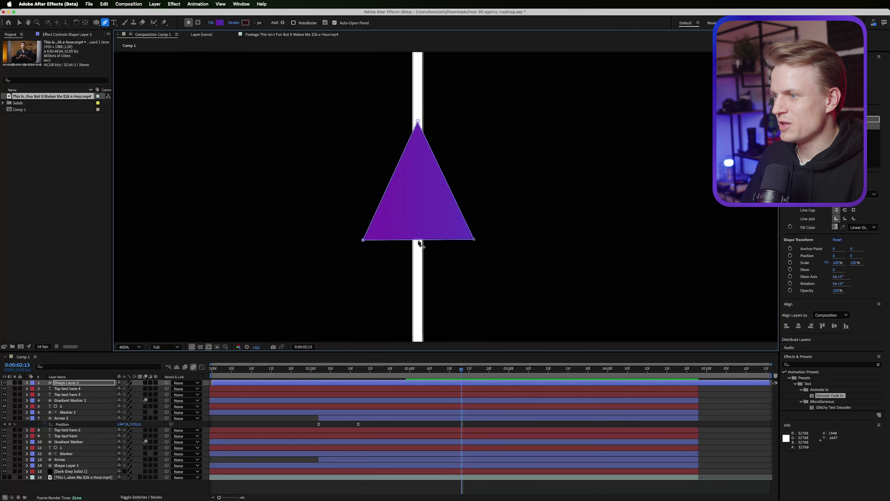
pyautogui.press('super+z')
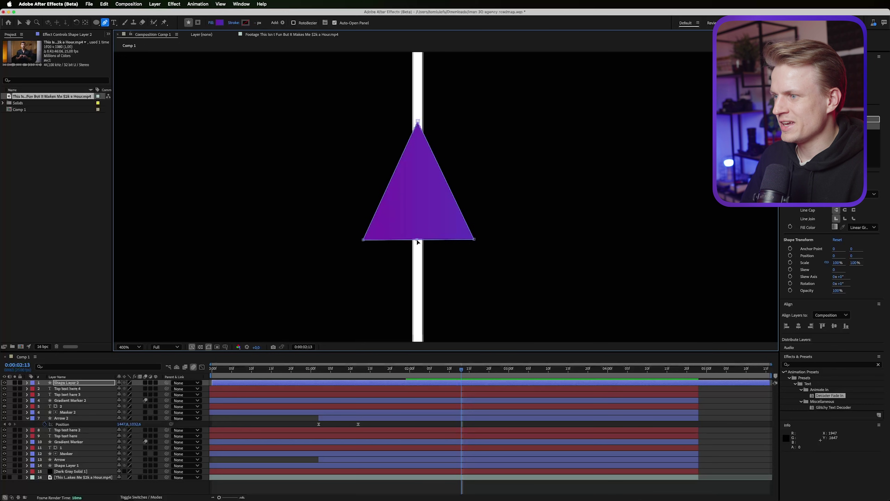
pyautogui.moveTo(417, 240); pyautogui.dragTo(418, 231)
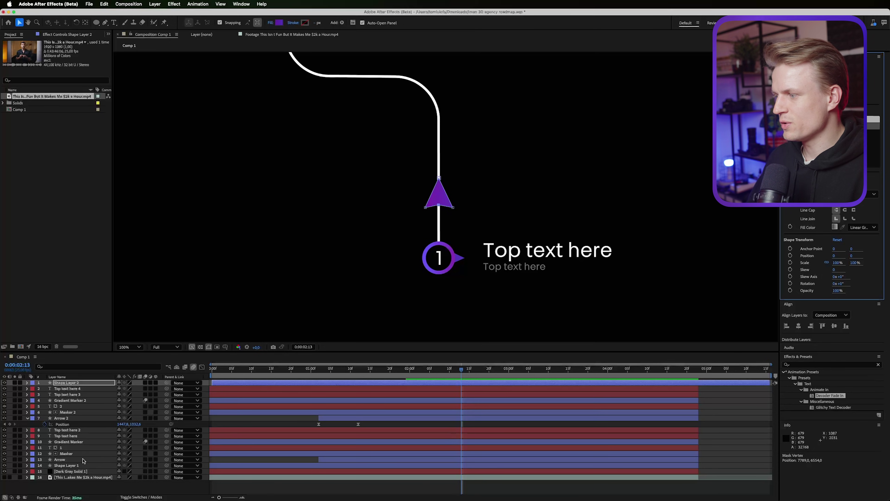
# Duplicate the roadmap line's Shape Layer 1 and set the copy's stroke width to 1 px.
pyautogui.click(68, 466)
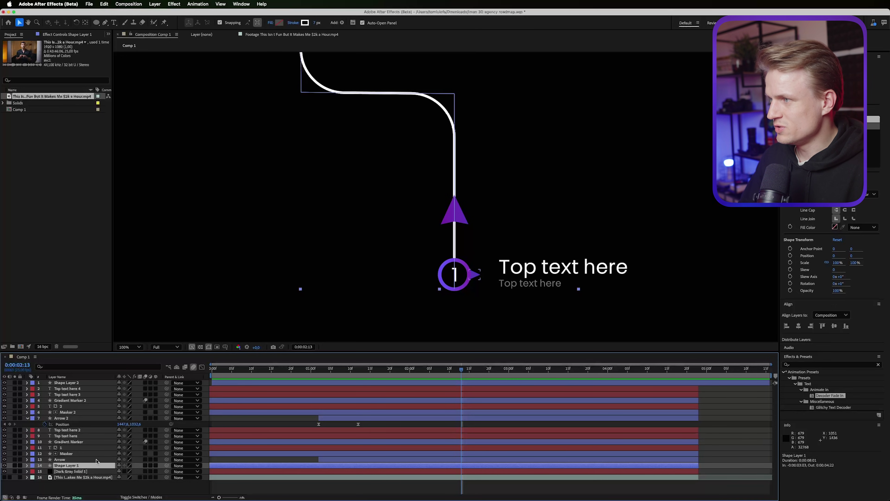
pyautogui.press('super+d')
pyautogui.click(317, 23)
pyautogui.write('1')
pyautogui.press('Return')
# Auto-trace the thin duplicate line at the current frame, using the Alpha channel.
pyautogui.click(155, 4)
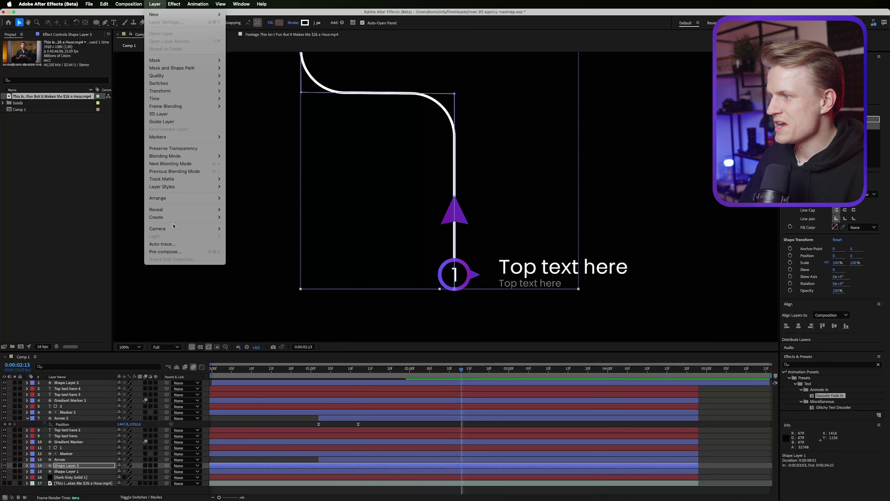
pyautogui.click(162, 243)
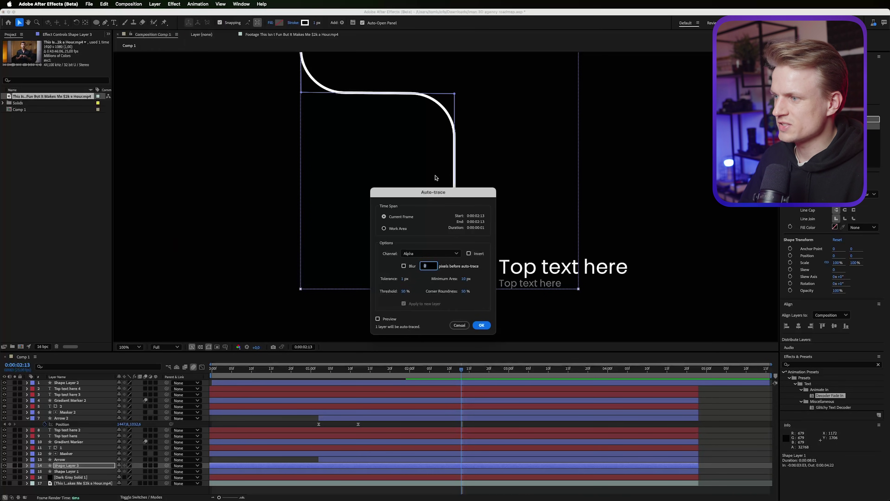
pyautogui.click(480, 325)
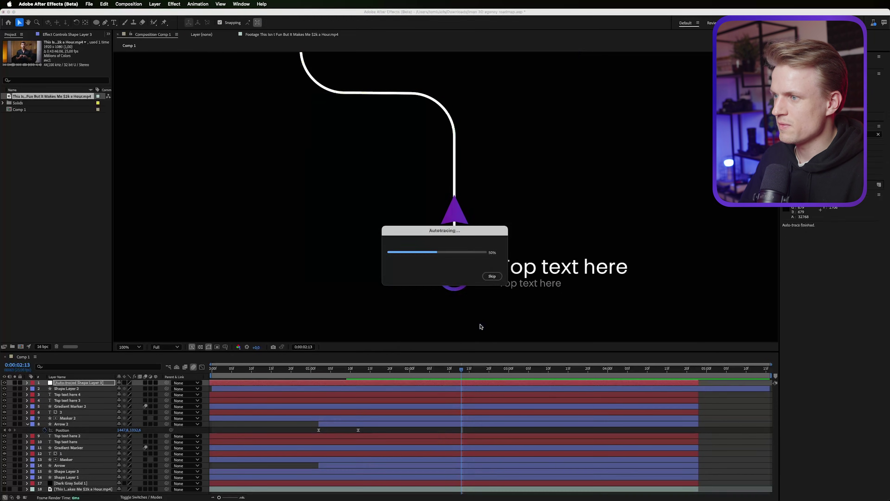
# Copy the auto-traced layer's Mask Path and paste it into the arrowhead Shape Layer 2's Position at 0:00:02:13.
pyautogui.click(28, 382)
pyautogui.click(34, 389)
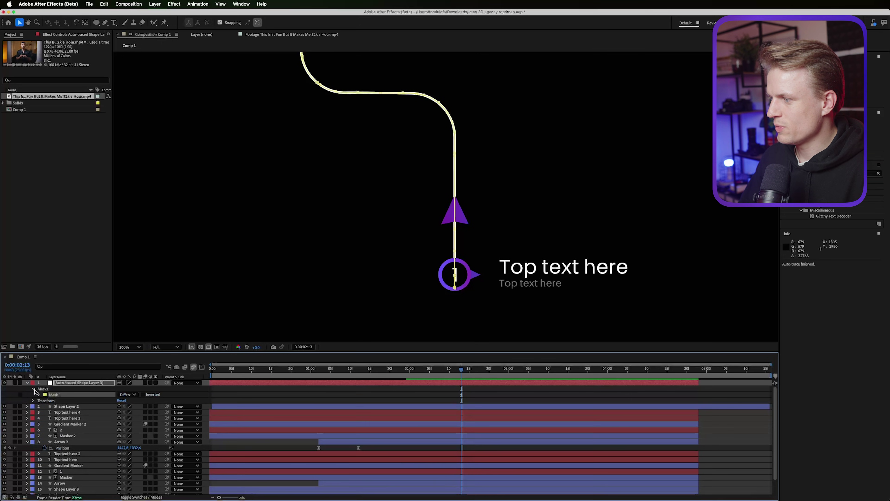
pyautogui.click(39, 394)
pyautogui.click(71, 400)
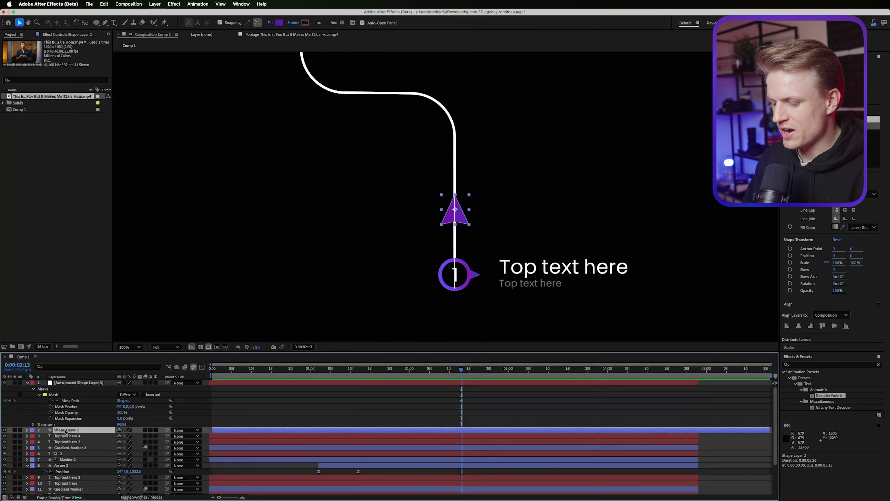
pyautogui.press('p')
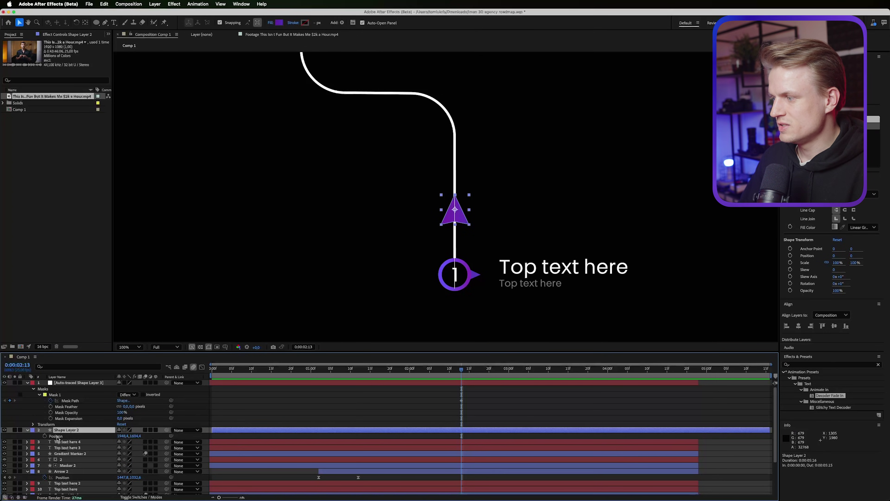
pyautogui.click(57, 437)
pyautogui.hotkey('ctrl', 'v')
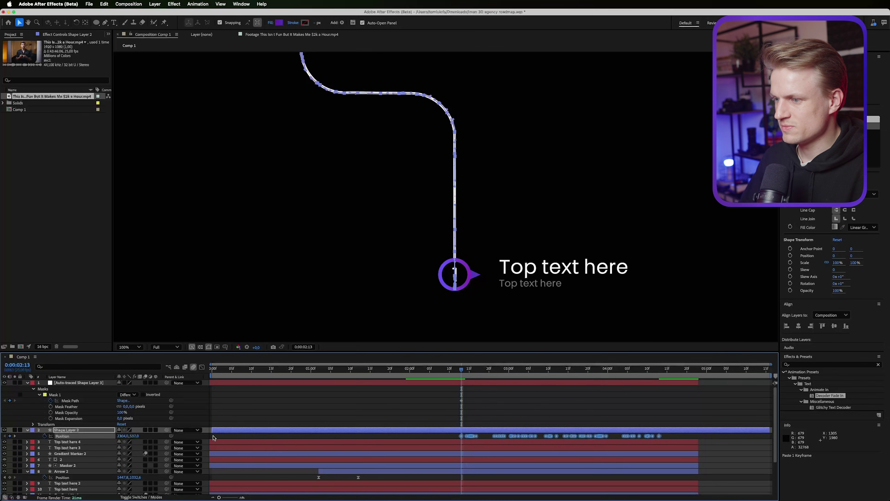
# Delete the auto-traced layer and scrub to 0:00:03:10 to check the arrowhead's travel along the line.
pyautogui.press(',')
pyautogui.click(87, 383)
pyautogui.press('Delete')
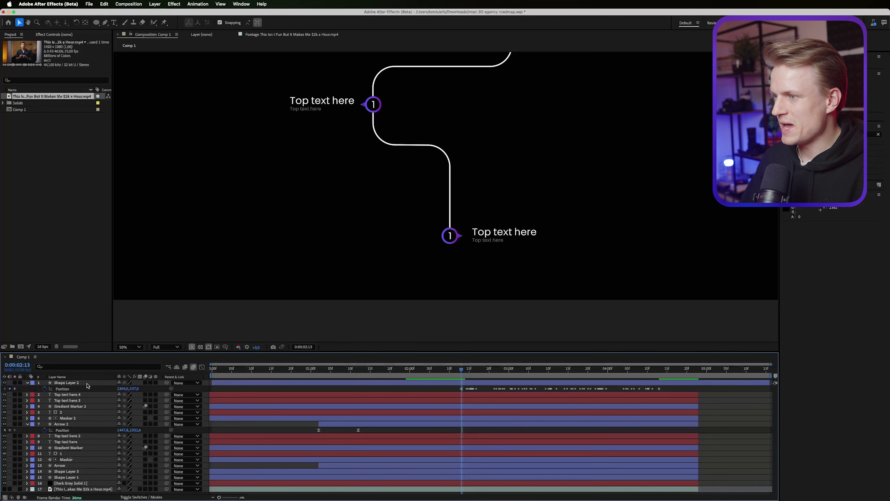
pyautogui.moveTo(482, 200); pyautogui.dragTo(439, 273)
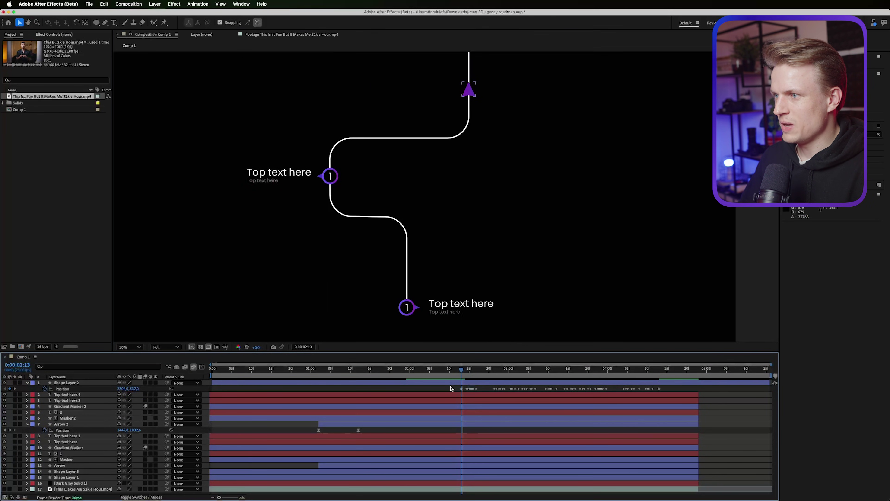
pyautogui.moveTo(471, 374)
pyautogui.mouseDown()
pyautogui.moveTo(555, 372)
pyautogui.moveTo(465, 377)
pyautogui.moveTo(549, 376)
pyautogui.mouseUp()
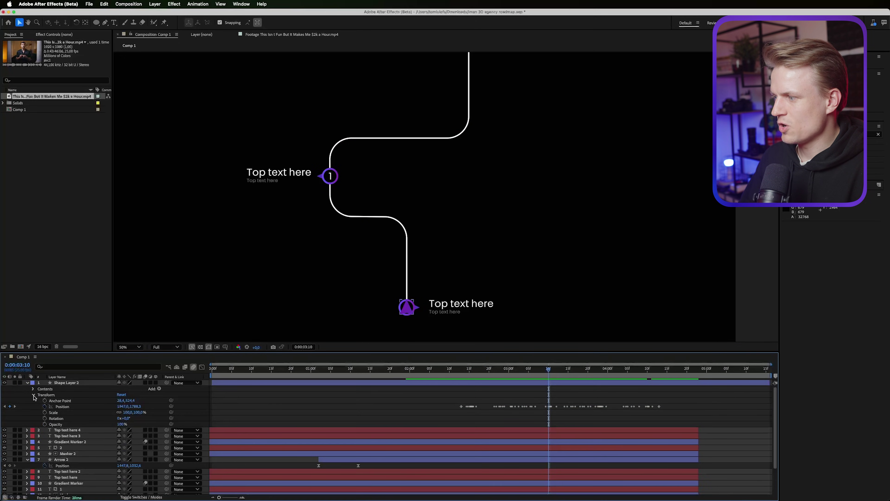
# Trim the start of Shape Layer 2's motion path by adding a Position keyframe at 0:00:03:05 and deleting the keyframes before it.
pyautogui.click(34, 394)
pyautogui.click(33, 395)
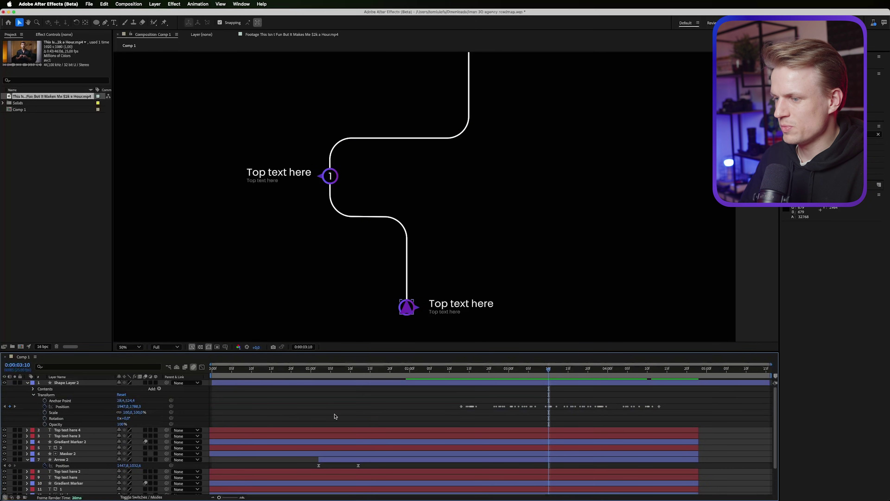
pyautogui.moveTo(422, 393); pyautogui.dragTo(548, 417)
pyautogui.press('Delete')
pyautogui.click(523, 373)
pyautogui.moveTo(523, 374); pyautogui.dragTo(527, 374)
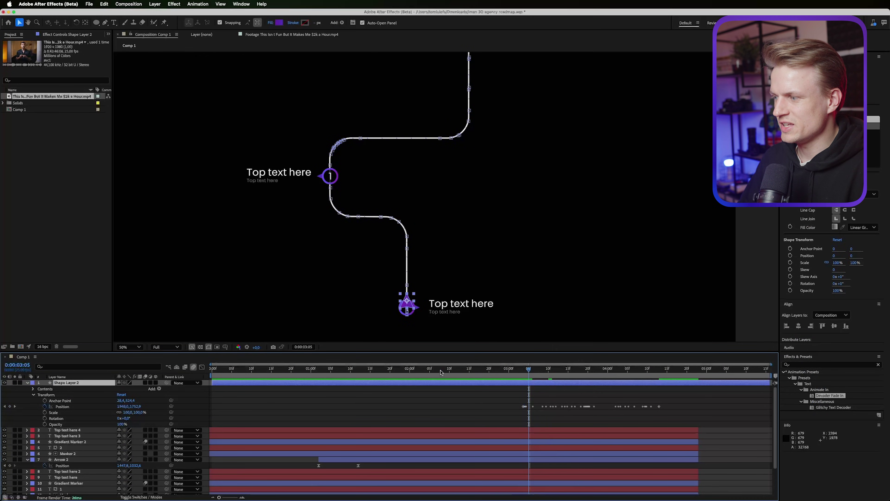
pyautogui.click(10, 406)
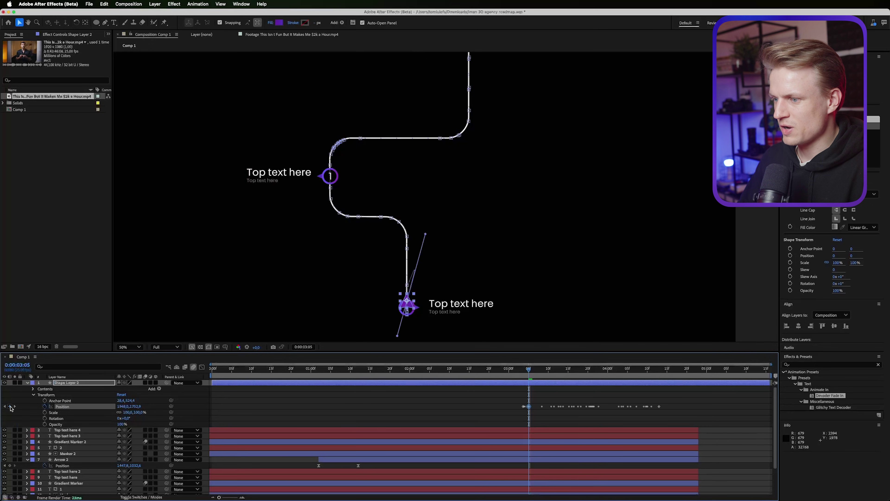
pyautogui.moveTo(475, 393); pyautogui.dragTo(528, 415)
pyautogui.press('Delete')
# Delete the arrowhead's Position keyframes after 0:00:04:08, where it reaches the upper end of the line.
pyautogui.scroll(4, 543, 389)
pyautogui.click(460, 372)
pyautogui.moveTo(460, 372); pyautogui.dragTo(397, 372)
pyautogui.press('-')
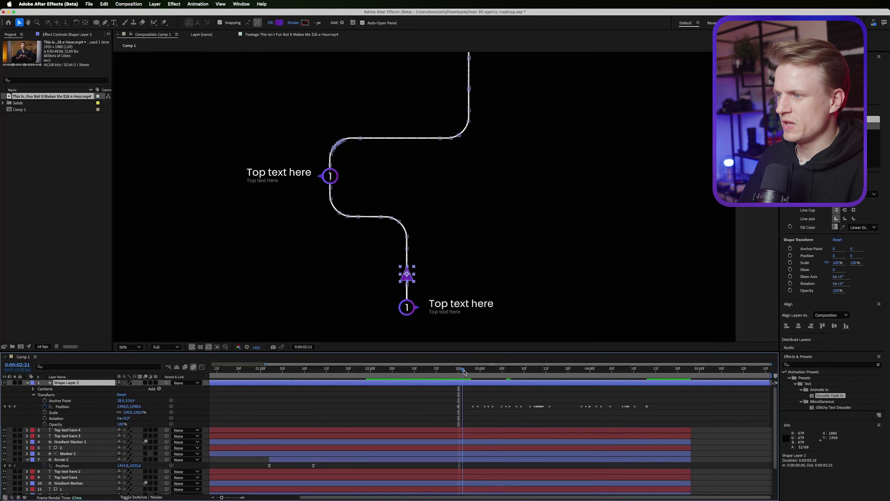
pyautogui.moveTo(459, 372); pyautogui.dragTo(625, 370)
pyautogui.moveTo(522, 207); pyautogui.dragTo(518, 280)
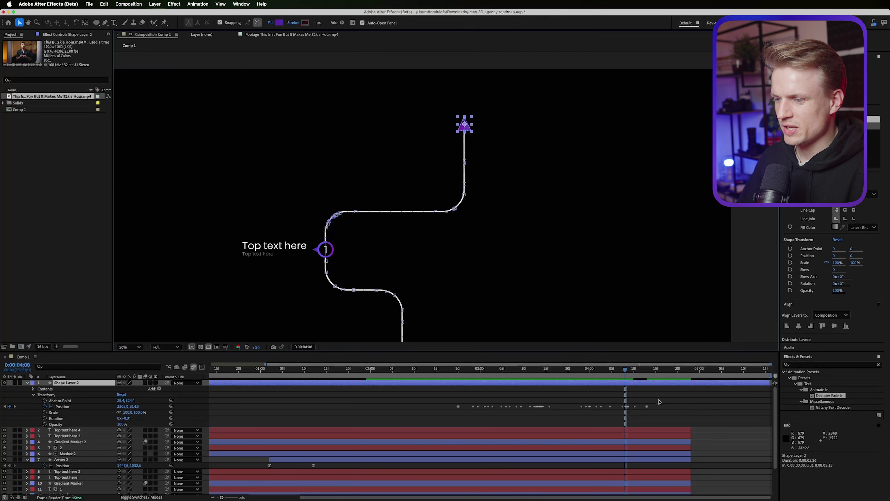
pyautogui.moveTo(659, 401); pyautogui.dragTo(629, 422)
pyautogui.press('Delete')
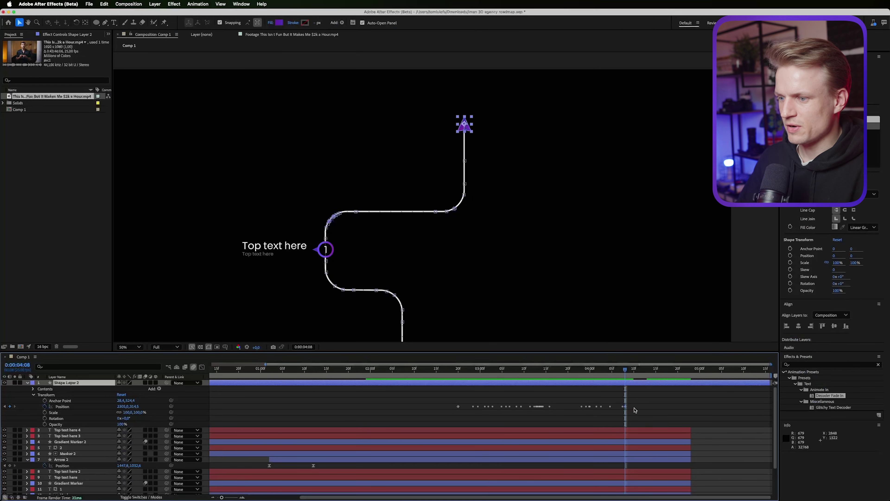
# Move the arrowhead's last Position keyframe to 0:00:04:12 and scrub back to 0:00:03:02 to check its travel.
pyautogui.scroll(3, 629, 407)
pyautogui.moveTo(614, 407); pyautogui.dragTo(678, 408)
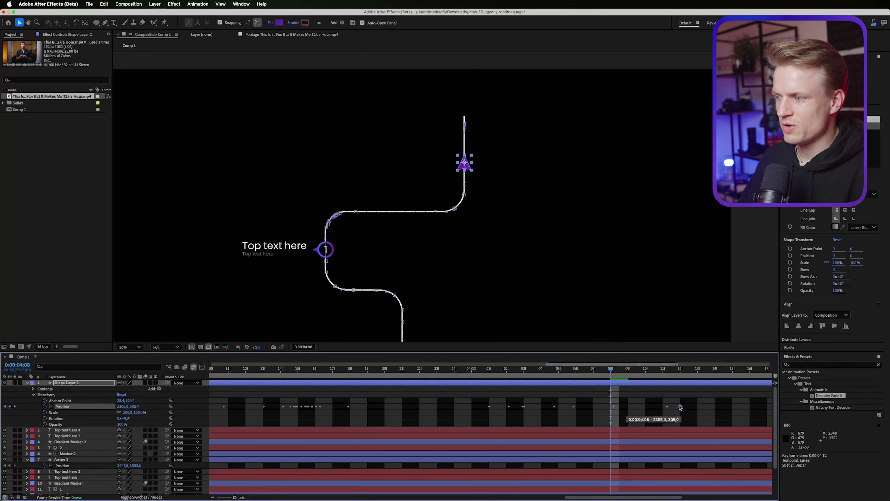
pyautogui.scroll(-3, 680, 407)
pyautogui.moveTo(640, 371); pyautogui.dragTo(520, 391)
pyautogui.moveTo(518, 372)
pyautogui.mouseDown()
pyautogui.moveTo(508, 374)
pyautogui.moveTo(519, 374)
pyautogui.mouseUp()
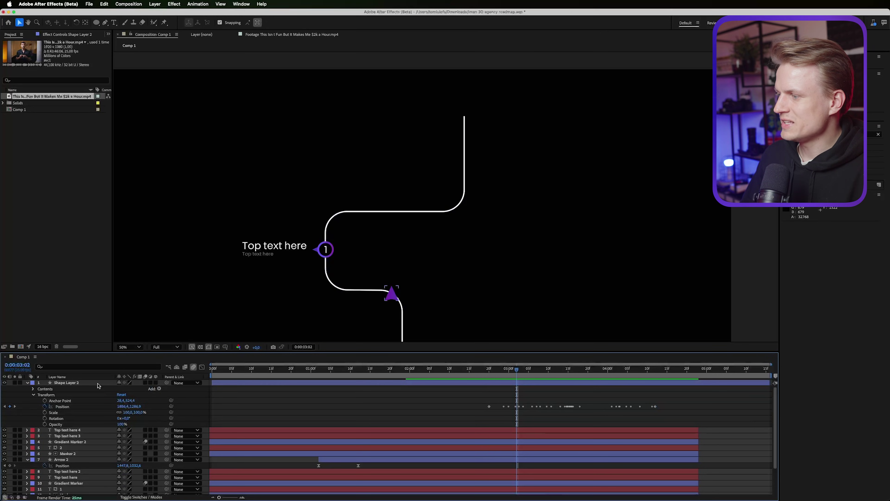
# Set the auto-orientation of the arrowhead's Shape Layer 2 to Orient Along Path.
pyautogui.rightClick(98, 385)
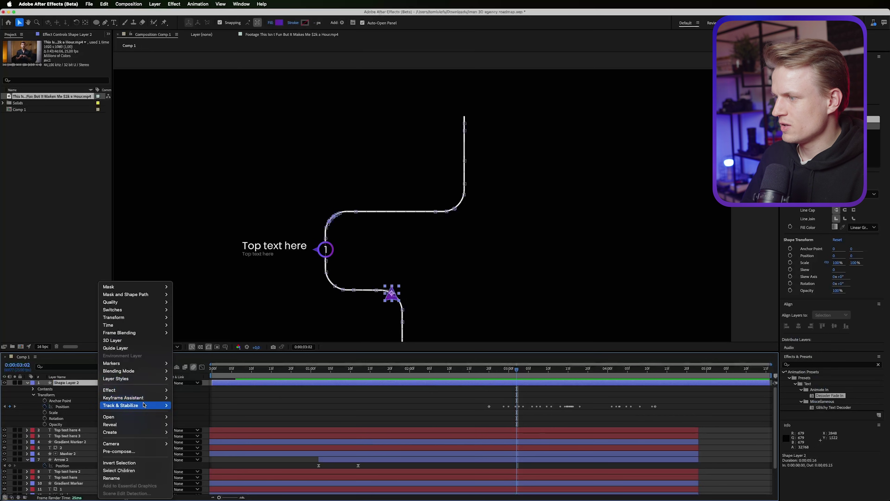
pyautogui.moveTo(163, 318)
pyautogui.click(190, 439)
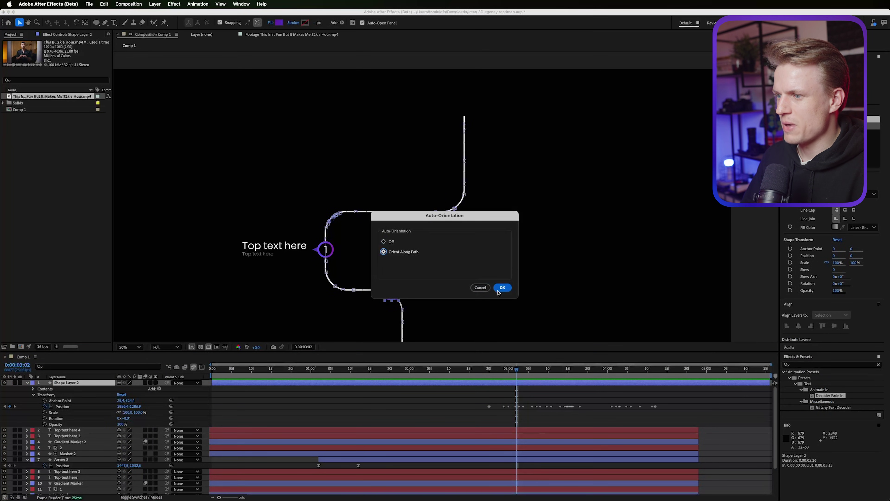
pyautogui.click(501, 288)
# Set the arrowhead layer's Rotation to 90°.
pyautogui.scroll(2, 427, 294)
pyautogui.moveTo(420, 298); pyautogui.dragTo(497, 143)
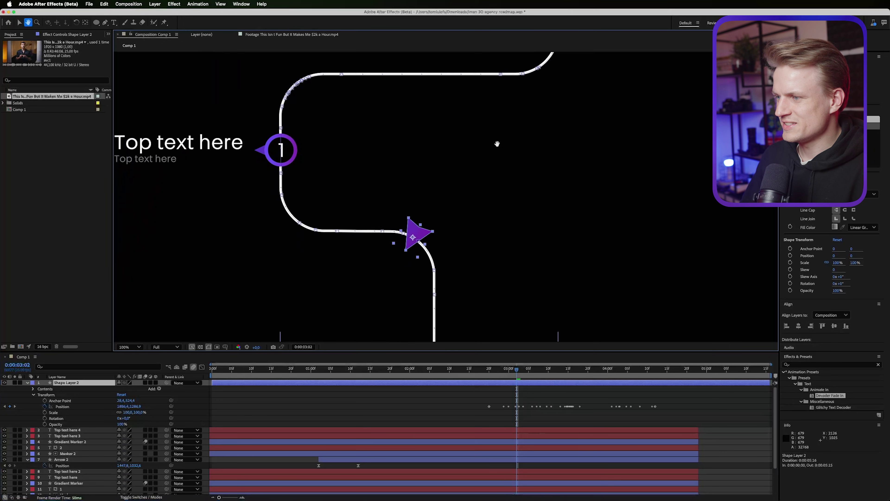
pyautogui.click(318, 423)
pyautogui.moveTo(128, 419); pyautogui.dragTo(160, 422)
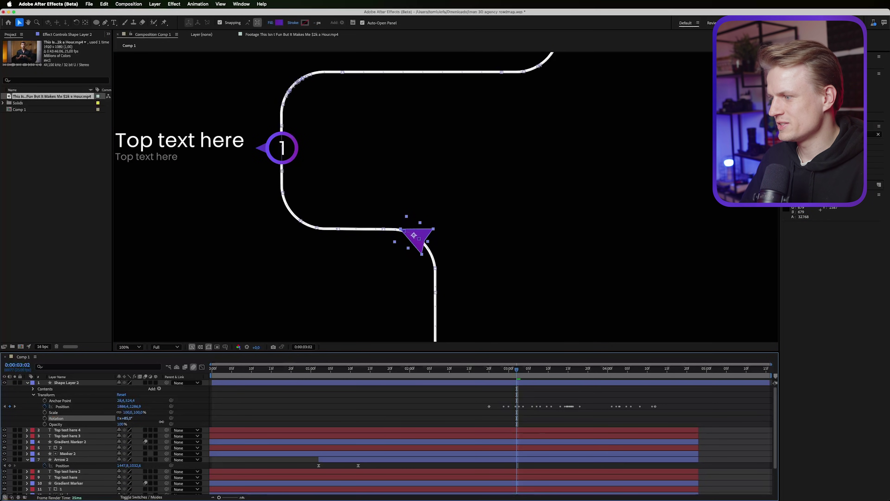
pyautogui.click(129, 418)
pyautogui.write('90')
pyautogui.press('Return')
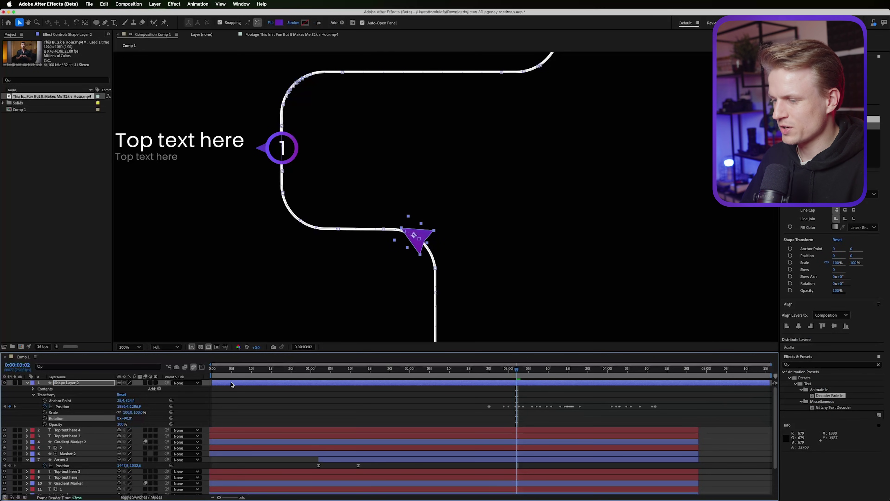
# Move the arrowhead's first Position keyframe to 0:00:01:17 and play back its travel along the line.
pyautogui.moveTo(495, 368); pyautogui.dragTo(488, 369)
pyautogui.scroll(-1, 469, 304)
pyautogui.press('space')
pyautogui.press('space')
pyautogui.moveTo(490, 406); pyautogui.dragTo(378, 406)
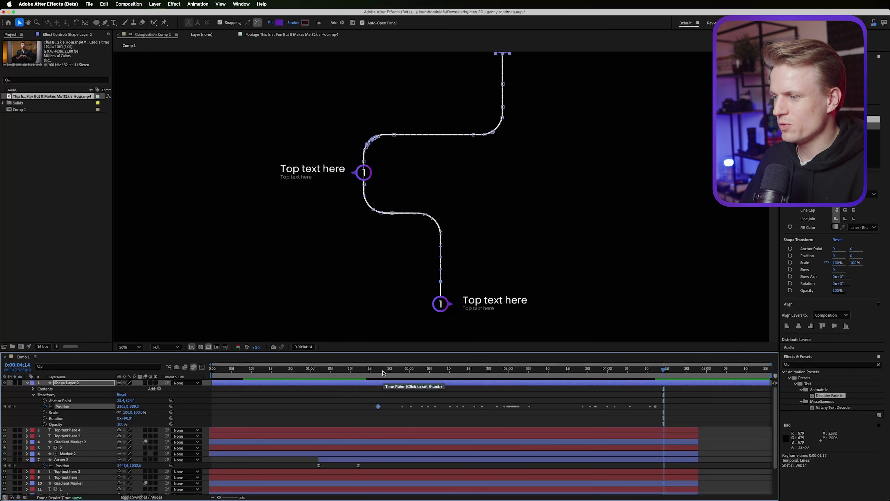
pyautogui.click(379, 369)
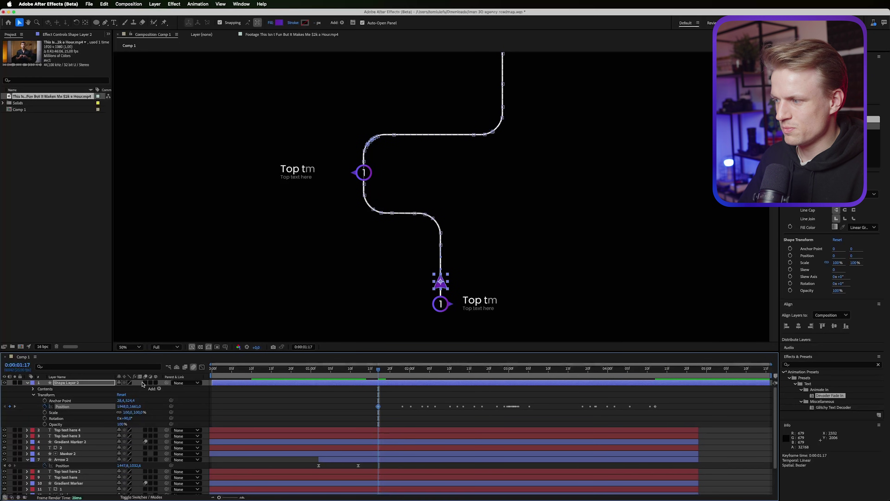
pyautogui.press('space')
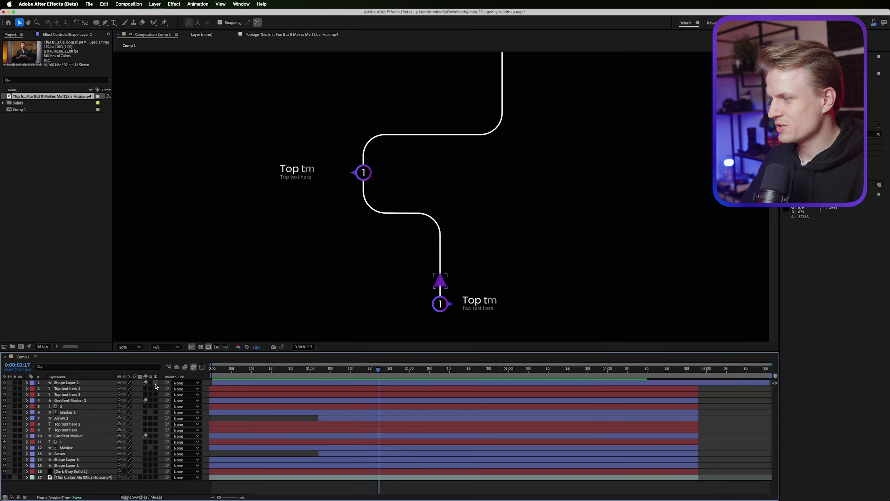
# Make all shape and text layers of the roadmap 3D, excluding the dark grey solid and the footage, and scrub to 0:00:01:13.
pyautogui.moveTo(156, 383); pyautogui.dragTo(155, 408)
pyautogui.moveTo(156, 441); pyautogui.dragTo(159, 465)
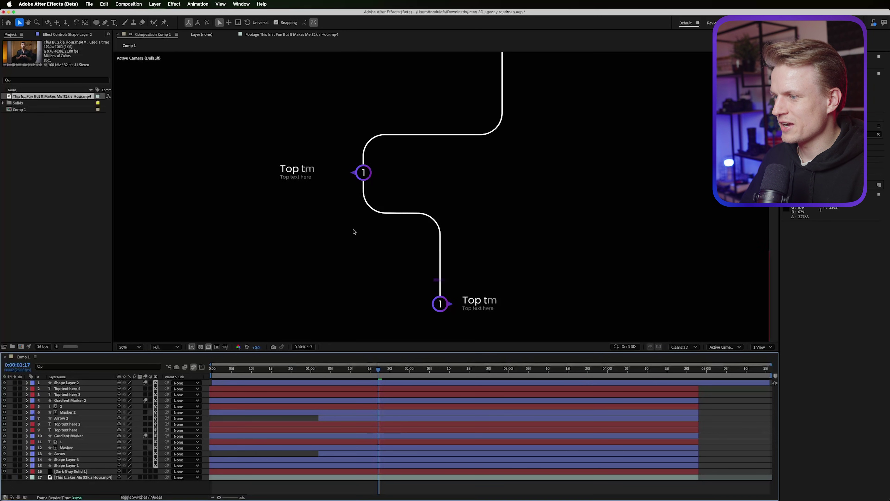
pyautogui.moveTo(378, 369); pyautogui.dragTo(362, 369)
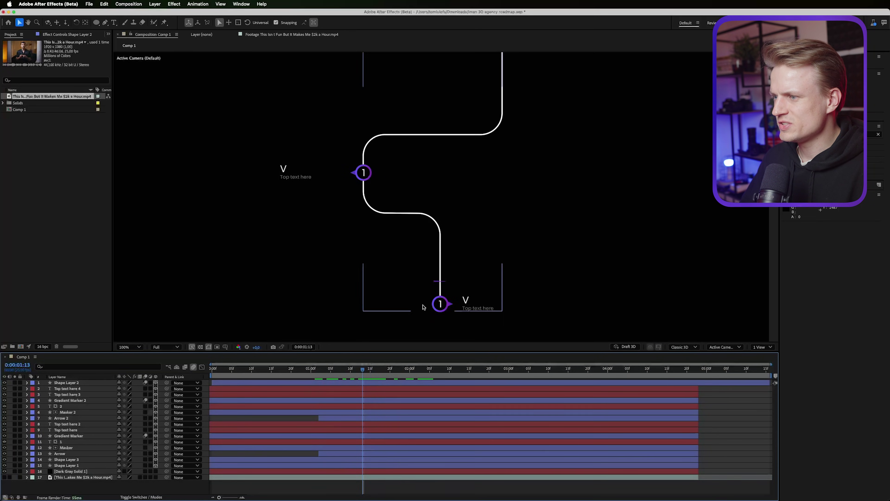
# Reveal the rotation properties of the arrowhead's Shape Layer 2 and set its Y Rotation to 90°.
pyautogui.scroll(2, 423, 308)
pyautogui.moveTo(431, 245)
pyautogui.mouseDown()
pyautogui.moveTo(433, 140)
pyautogui.moveTo(452, 7)
pyautogui.mouseUp()
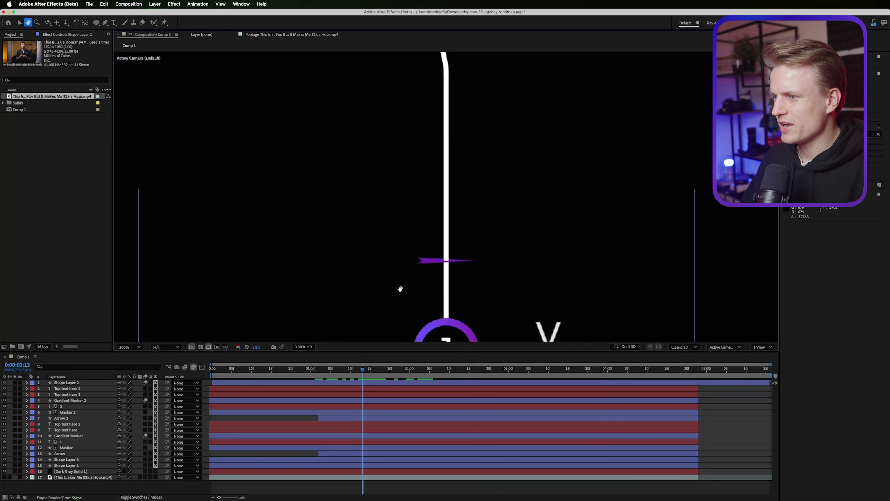
pyautogui.moveTo(400, 288); pyautogui.dragTo(399, 266)
pyautogui.press('v')
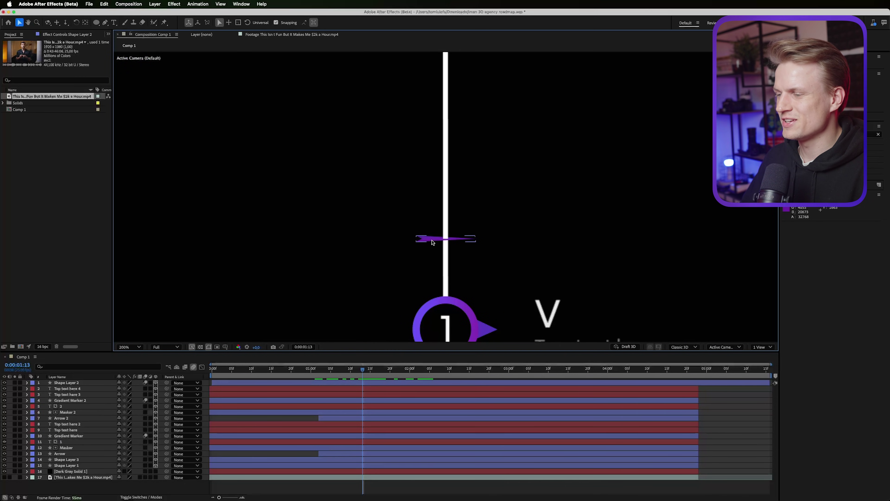
pyautogui.click(429, 240)
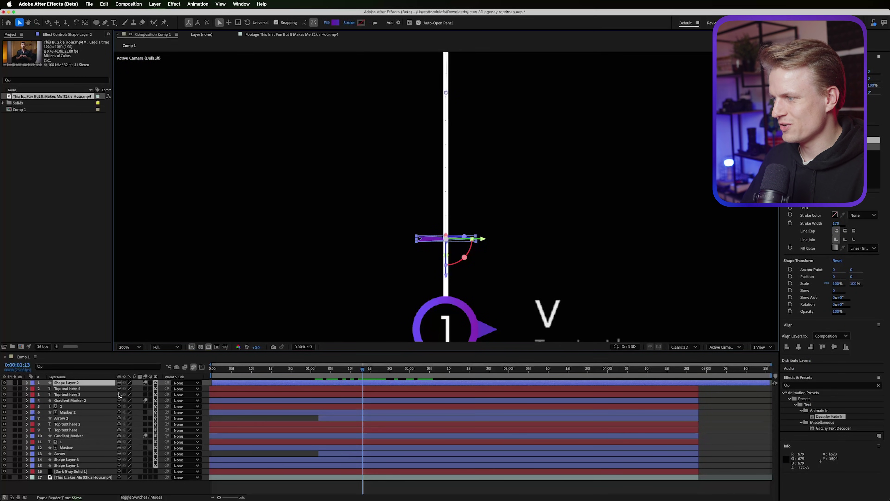
pyautogui.click(80, 382)
pyautogui.press('r')
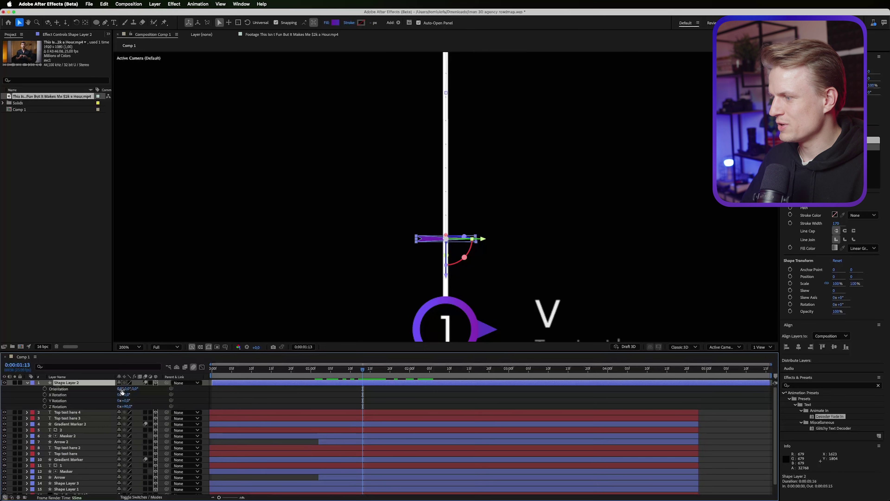
pyautogui.moveTo(128, 406); pyautogui.dragTo(136, 406)
pyautogui.click(127, 400)
pyautogui.write('9')
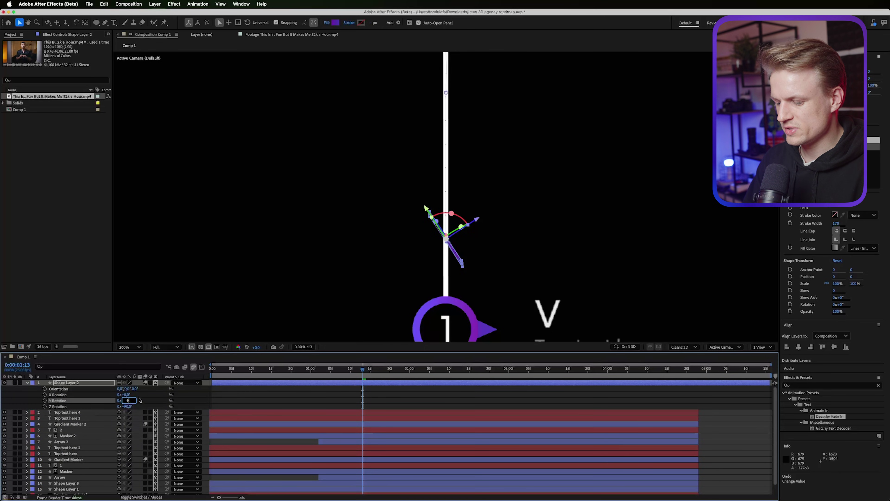
# Set the arrowhead's X Rotation to 90° and its Y Rotation to 0°.
pyautogui.click(124, 395)
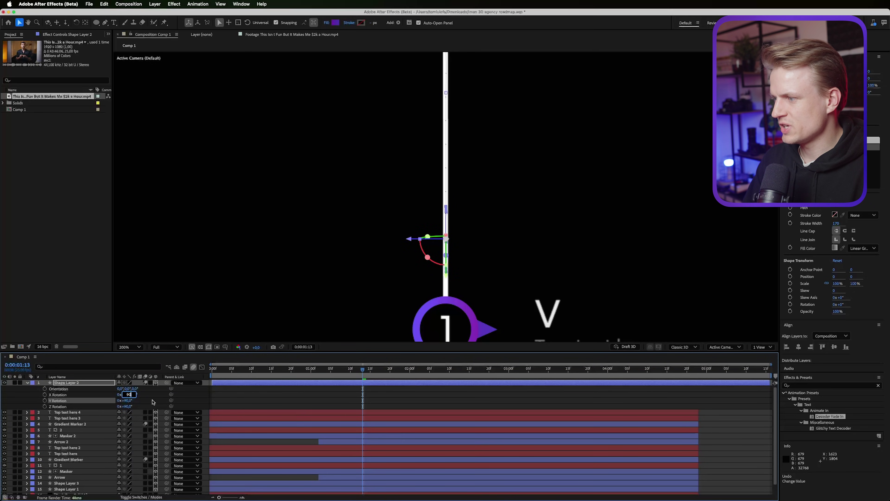
pyautogui.write('90')
pyautogui.press('Return')
pyautogui.moveTo(131, 400); pyautogui.dragTo(128, 400)
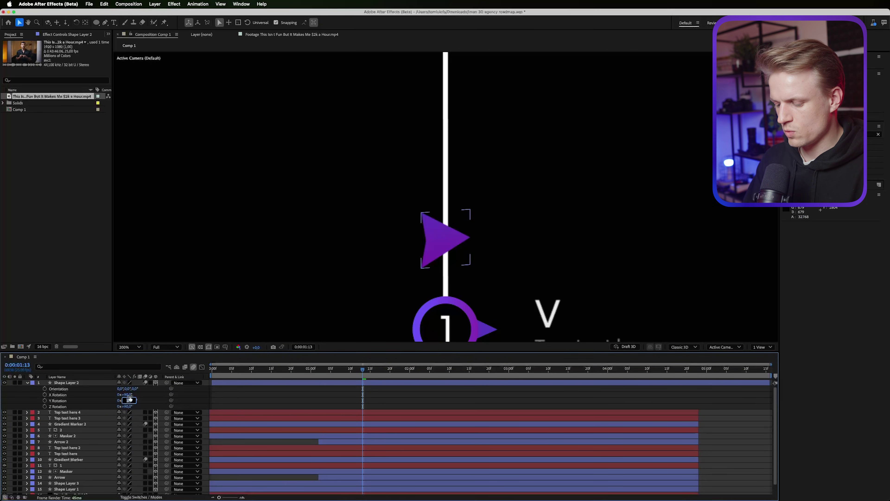
pyautogui.write('0')
pyautogui.press('Return')
# Set the arrowhead's Z Rotation to 180° and preview its travel along the line.
pyautogui.moveTo(127, 407); pyautogui.dragTo(156, 404)
pyautogui.write('1')
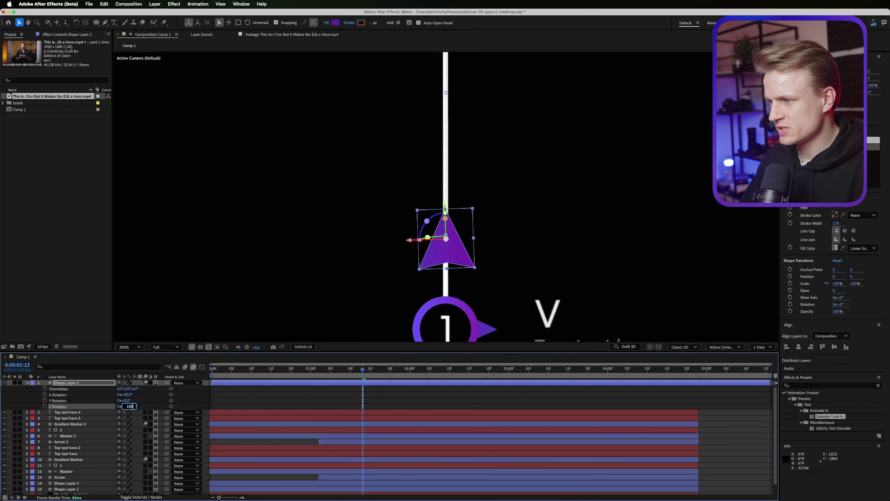
pyautogui.press('Return')
pyautogui.scroll(-1, 544, 165)
pyautogui.press('space')
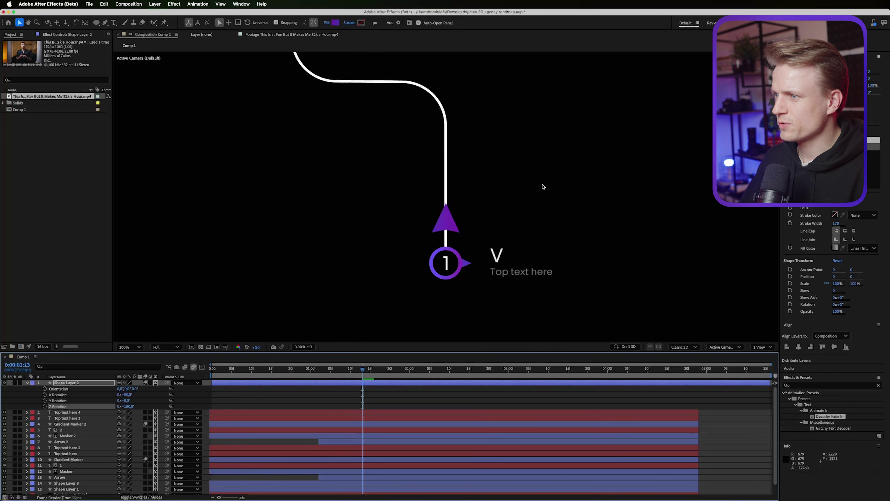
pyautogui.scroll(-1, 545, 187)
pyautogui.press('super+z')
# Turn off auto-orientation for the arrowhead's Shape Layer 2 and reset its X and Z Rotation to 0°.
pyautogui.click(382, 369)
pyautogui.moveTo(391, 372); pyautogui.dragTo(443, 368)
pyautogui.rightClick(436, 383)
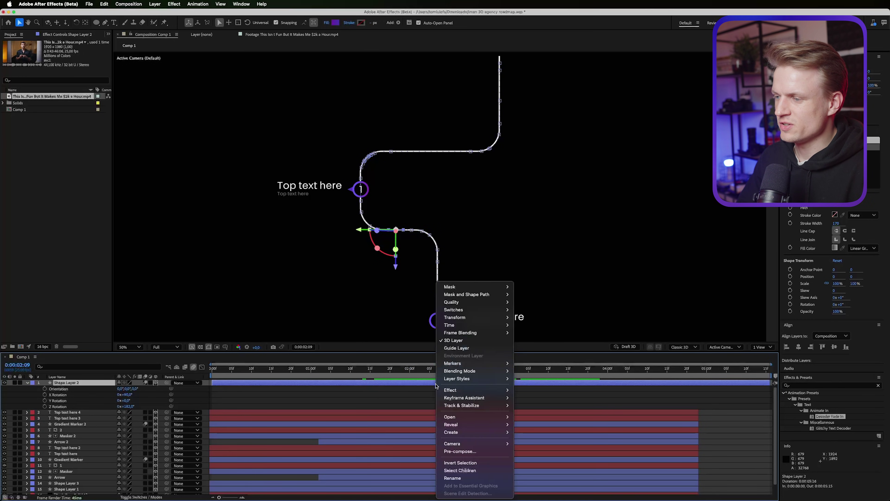
pyautogui.moveTo(455, 316)
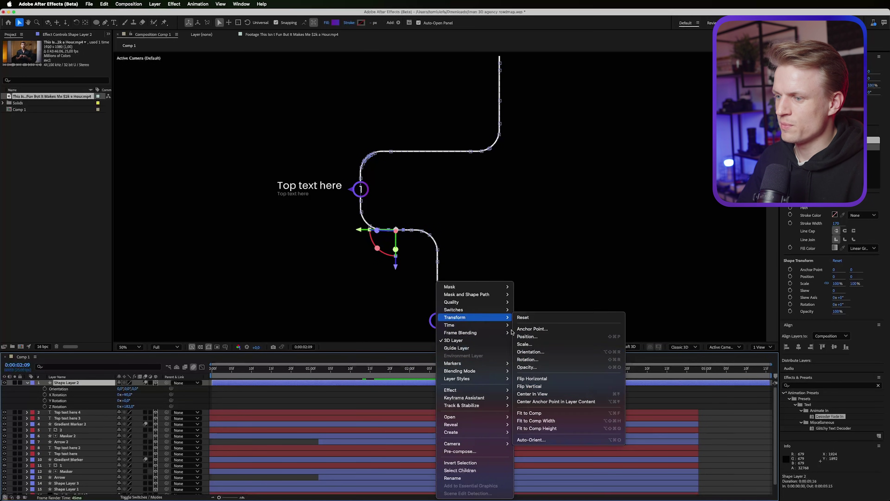
pyautogui.click(542, 440)
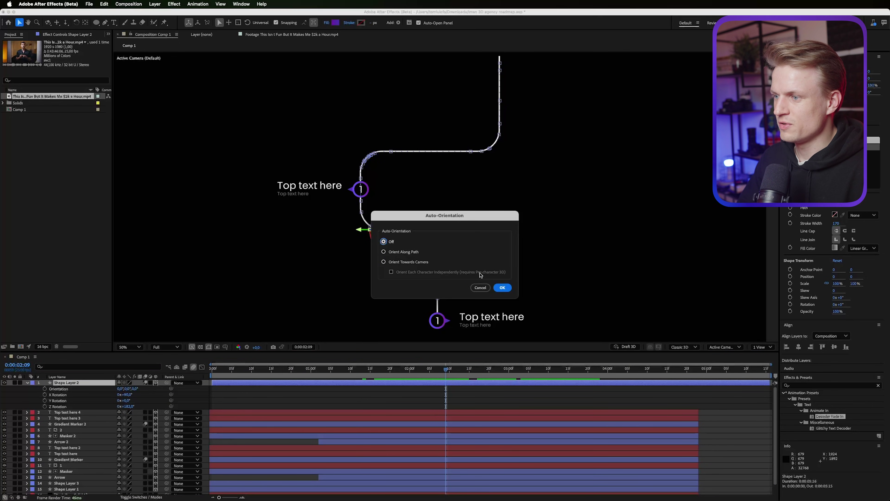
pyautogui.click(502, 287)
pyautogui.press('.')
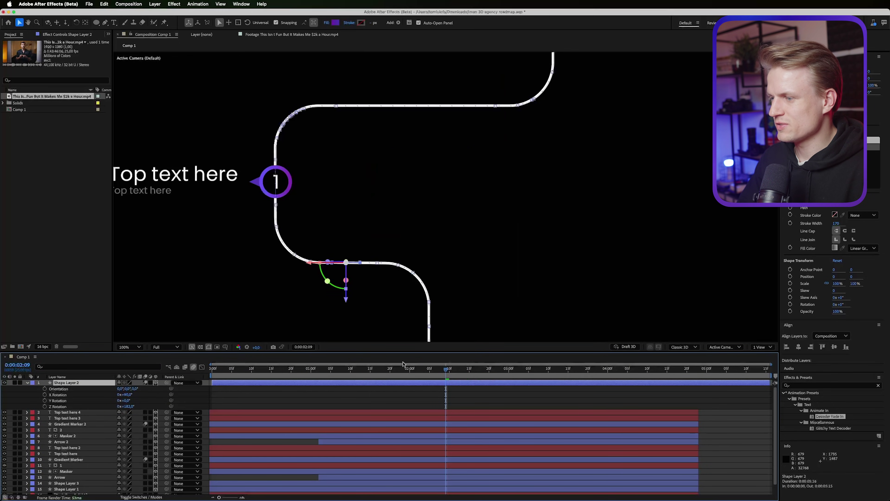
pyautogui.hotkey('ctrl', 'z')
pyautogui.click(407, 371)
pyautogui.press(',')
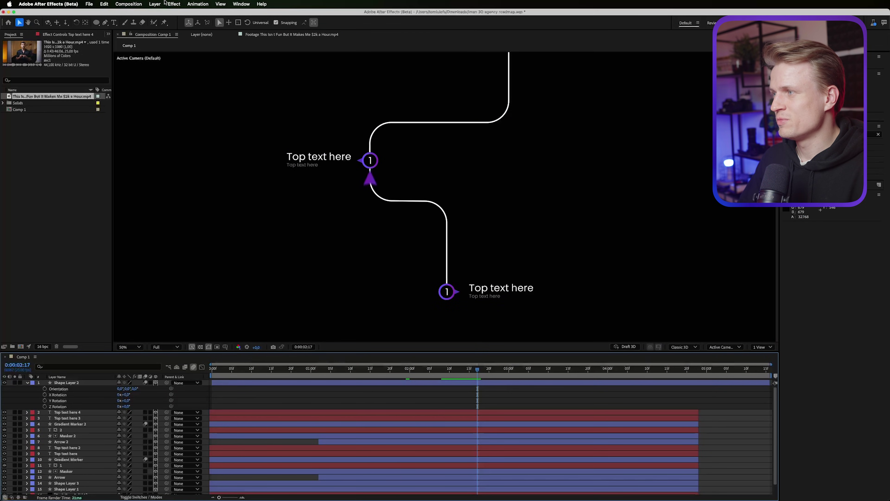
# Add a two-node camera with the 50mm preset to the composition.
pyautogui.click(165, 3)
pyautogui.moveTo(182, 14)
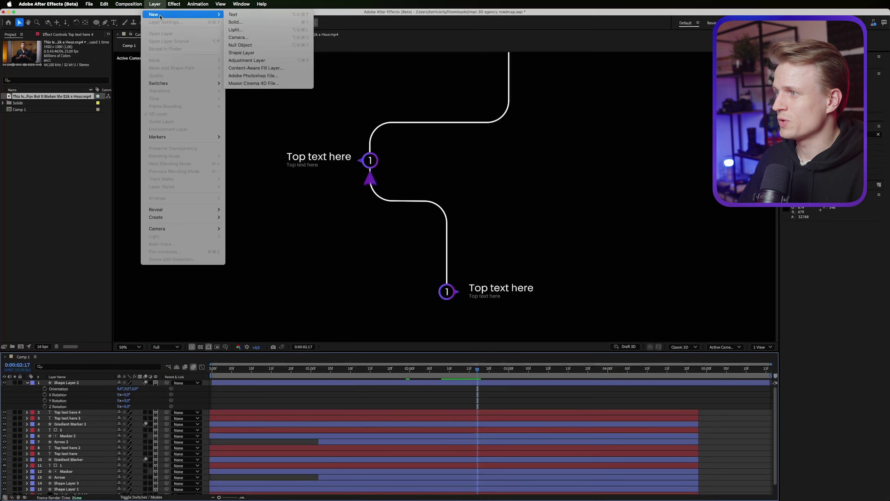
pyautogui.click(252, 37)
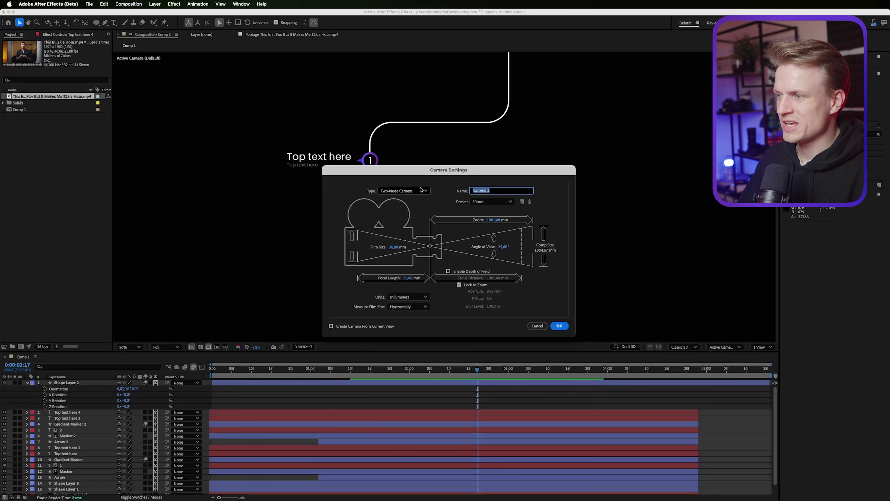
pyautogui.click(559, 326)
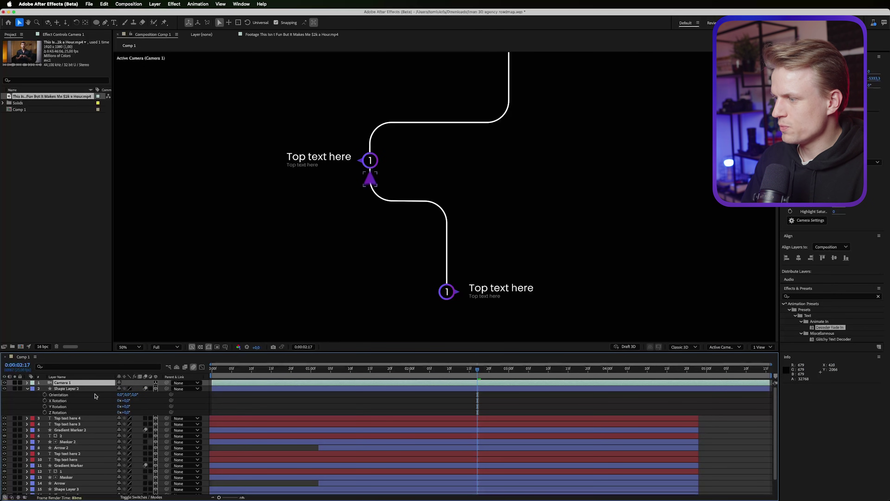
# Move Camera 1 sideways and closer to view the roadmap at an angle, with X about 3187 and Z about -1083.
pyautogui.press('p')
pyautogui.moveTo(152, 389)
pyautogui.mouseDown()
pyautogui.moveTo(270, 373)
pyautogui.moveTo(350, 309)
pyautogui.moveTo(409, 226)
pyautogui.mouseUp()
pyautogui.scroll(-2, 409, 226)
pyautogui.moveTo(151, 388); pyautogui.dragTo(55, 398)
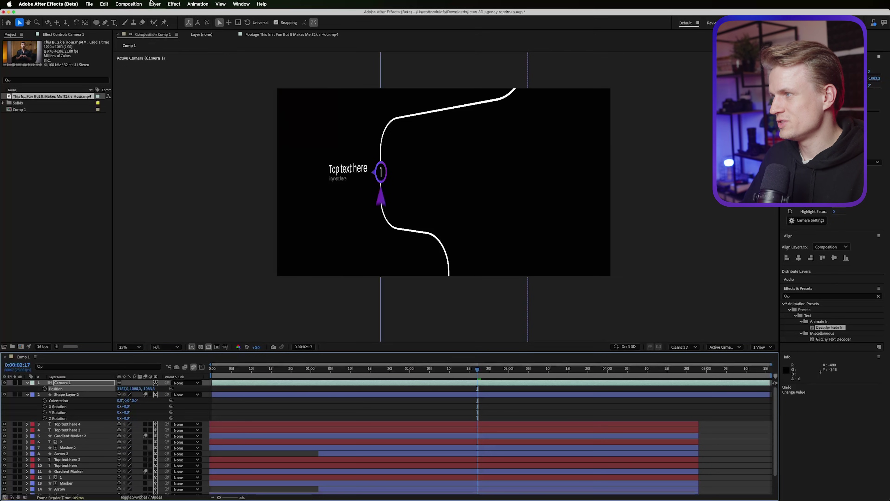
# Add a null object to the composition and parent Camera 1 to it.
pyautogui.click(155, 4)
pyautogui.moveTo(165, 14)
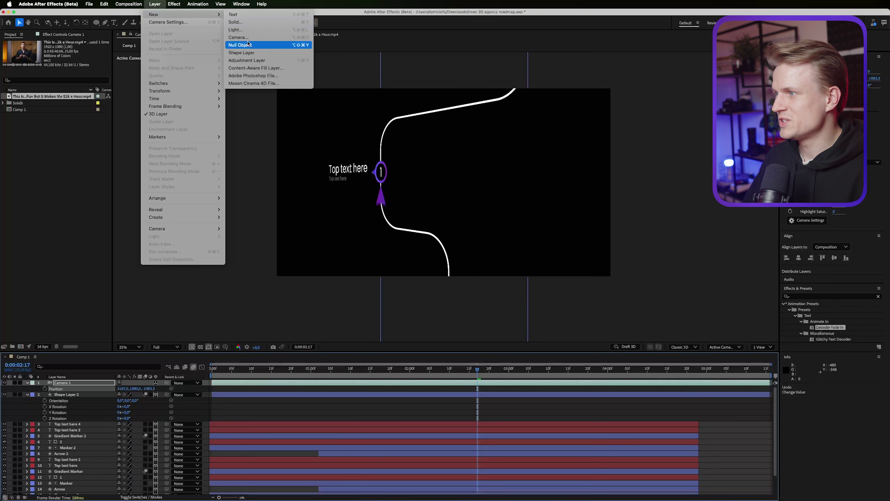
pyautogui.click(247, 45)
pyautogui.moveTo(113, 389); pyautogui.dragTo(82, 384)
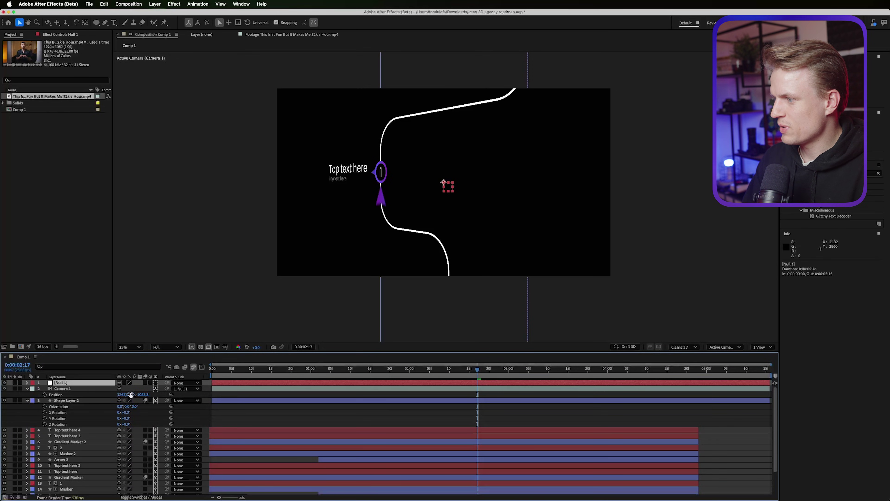
# Make Null 1 a 3D layer and shift its X position to about 1590.
pyautogui.press('p')
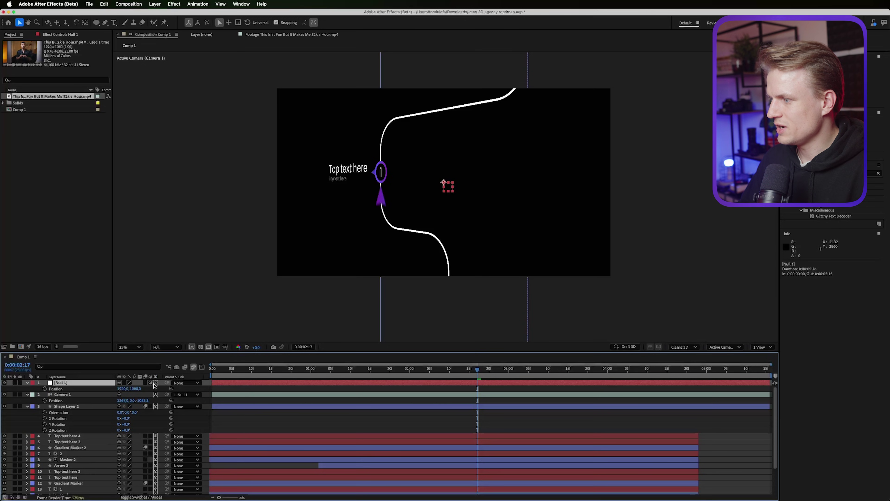
pyautogui.click(156, 383)
pyautogui.moveTo(123, 390)
pyautogui.mouseDown()
pyautogui.moveTo(132, 389)
pyautogui.moveTo(106, 389)
pyautogui.moveTo(116, 389)
pyautogui.mouseUp()
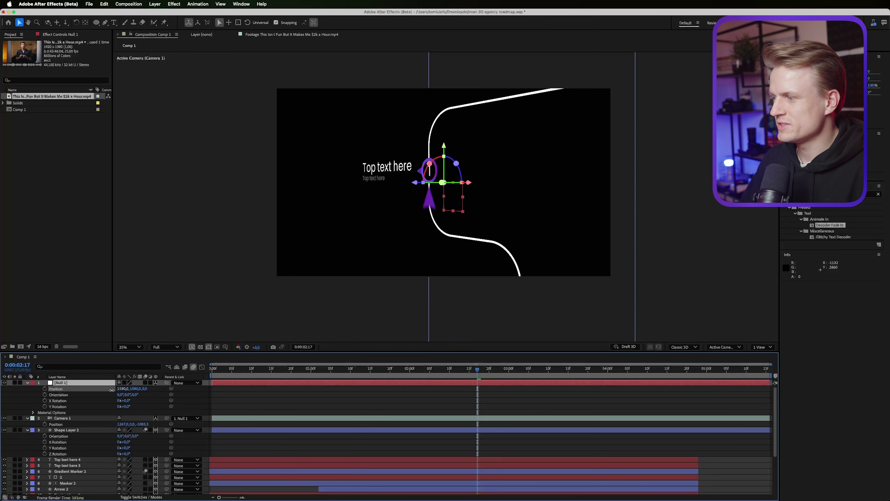
# Set Camera 1's Y position to about 152 and Null 1's Y position to about 949.
pyautogui.click(62, 418)
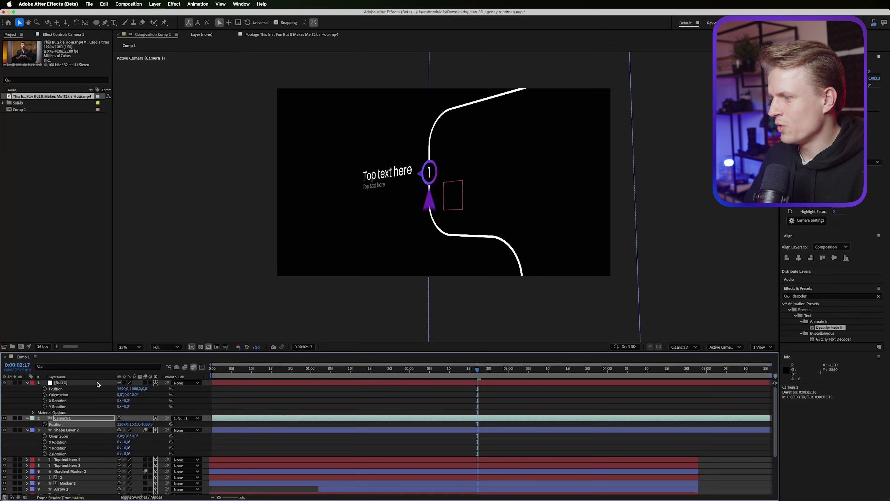
pyautogui.click(98, 382)
pyautogui.moveTo(135, 388); pyautogui.dragTo(77, 388)
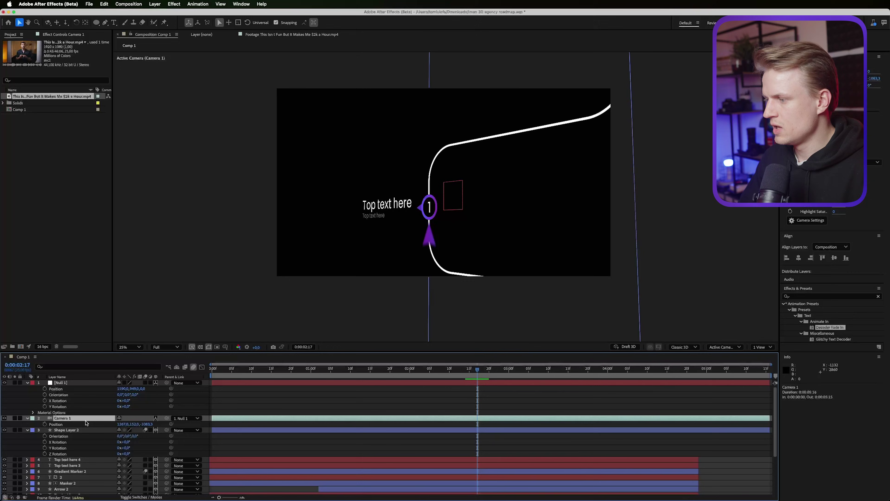
# Duplicate Camera 1, trim the original to end at 0:00:02:06 and trim Camera 2 to start at 0:00:02:07.
pyautogui.click(434, 371)
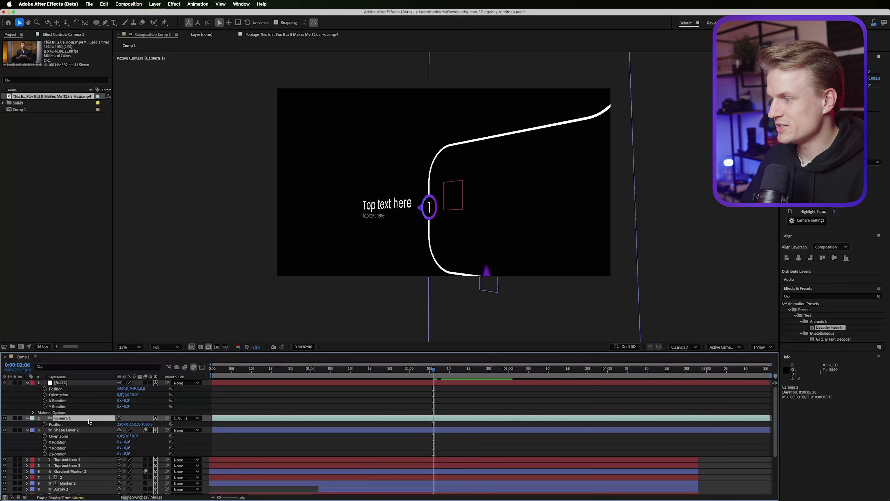
pyautogui.press('super+d')
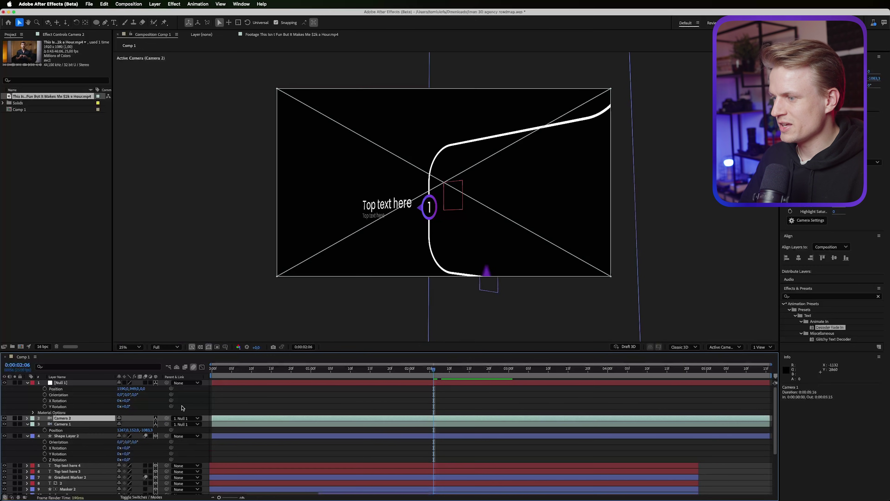
pyautogui.click(412, 425)
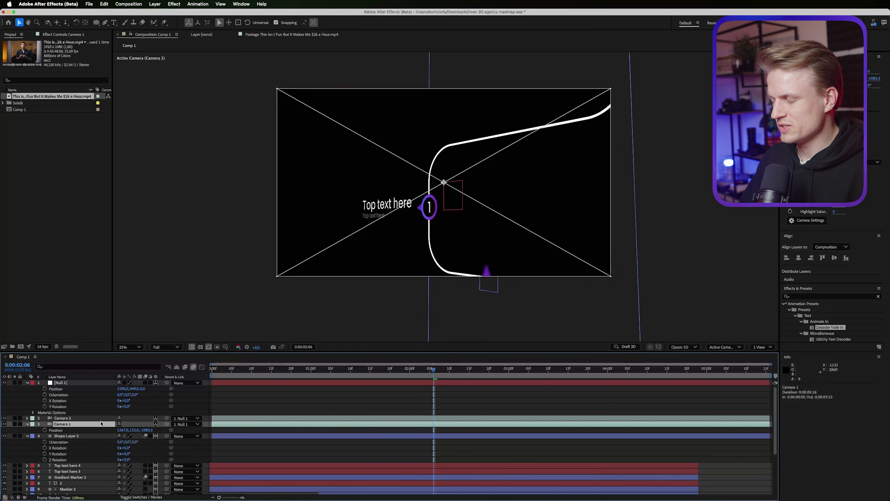
pyautogui.hotkey('alt', ']')
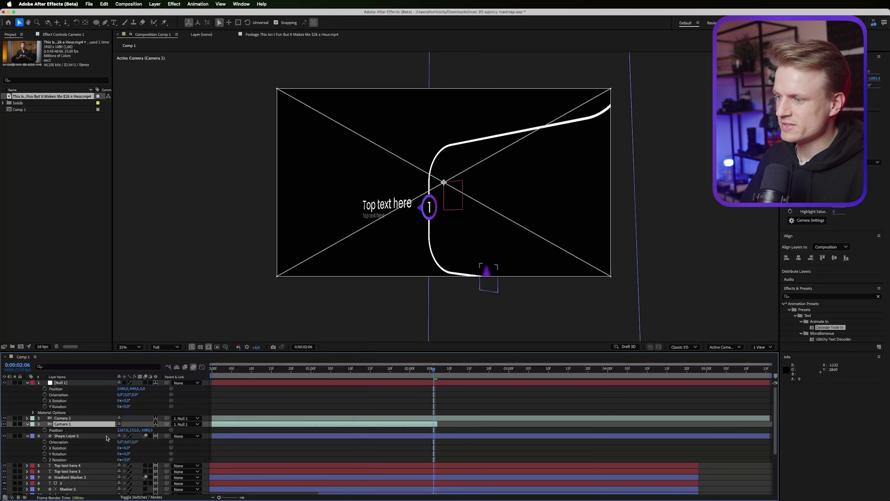
pyautogui.click(73, 421)
pyautogui.press('pagedown')
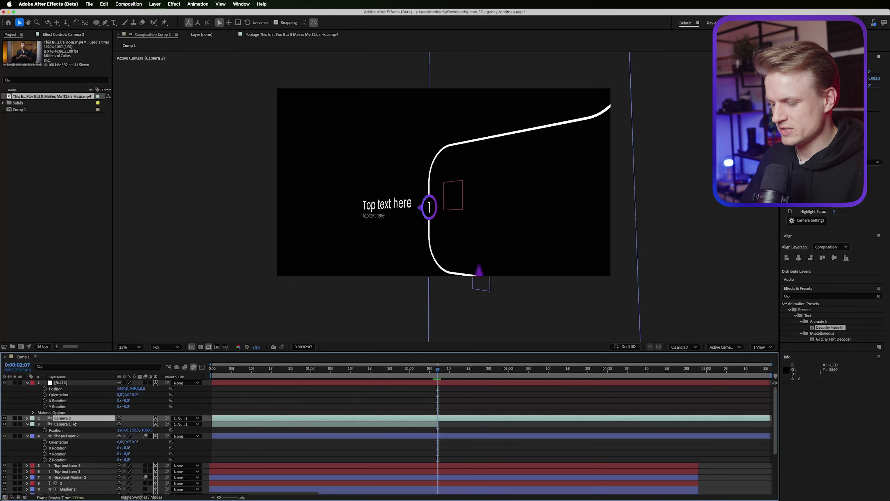
pyautogui.hotkey('alt', '[')
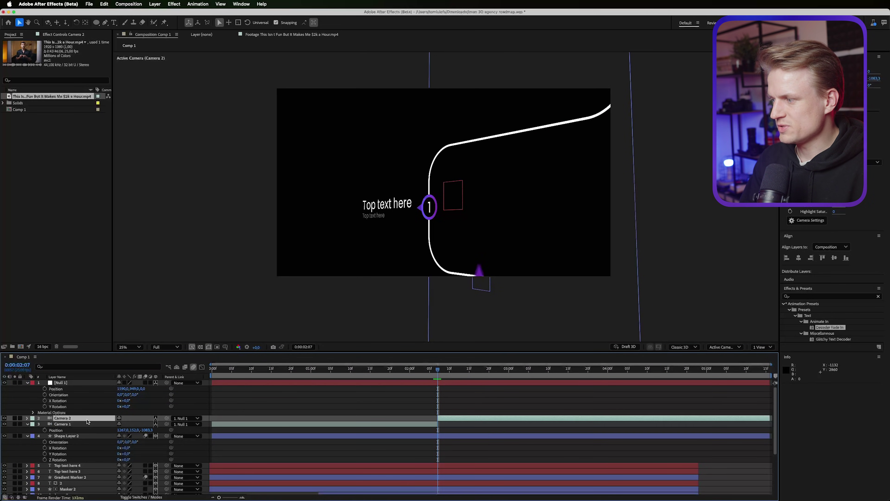
# Move Camera 2 to the opposite side at X about -1493 and preview the cut between the cameras.
pyautogui.press('p')
pyautogui.moveTo(123, 425); pyautogui.dragTo(31, 425)
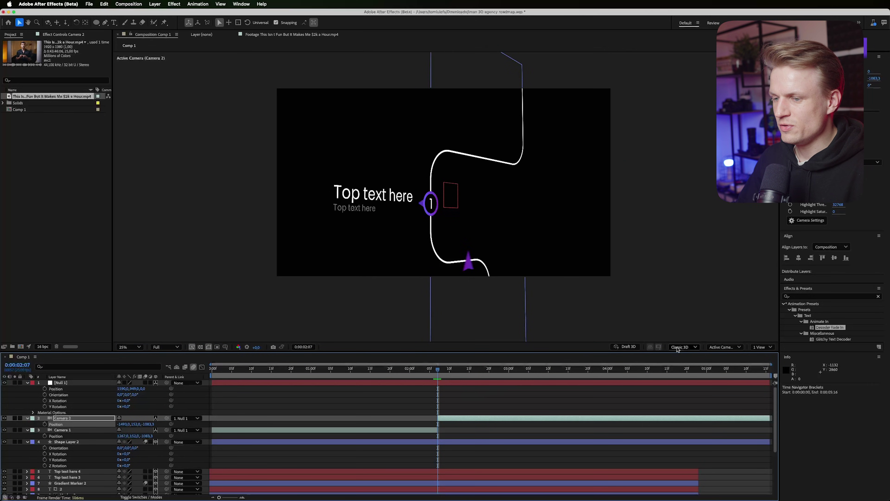
pyautogui.click(725, 347)
pyautogui.moveTo(376, 369); pyautogui.dragTo(484, 363)
pyautogui.press('space')
# Trim Camera 2's end to a short segment and extend Camera 1 beyond it to cut back to the first angle.
pyautogui.hotkey('alt', ']')
pyautogui.moveTo(437, 430); pyautogui.dragTo(628, 437)
pyautogui.moveTo(482, 369); pyautogui.dragTo(495, 387)
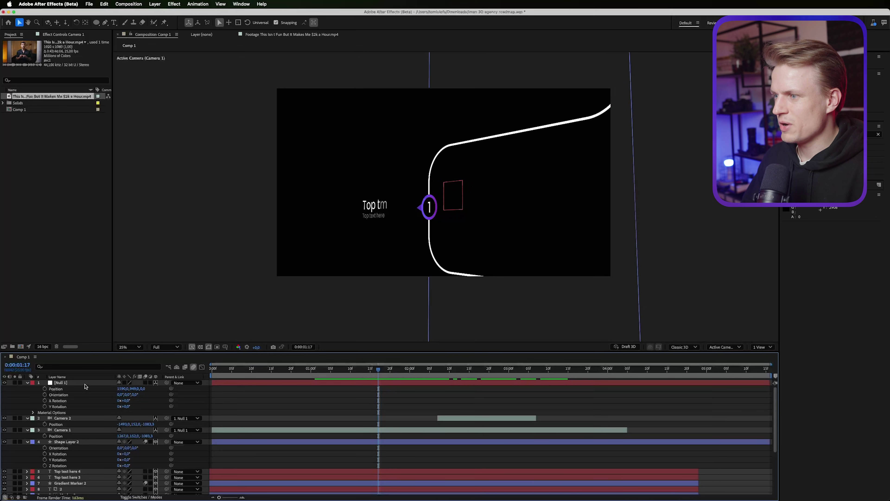
pyautogui.click(159, 4)
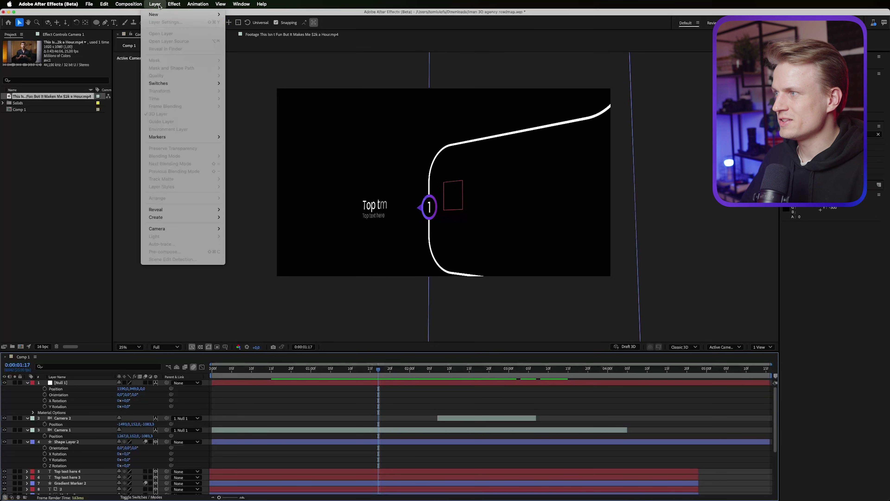
pyautogui.moveTo(197, 14)
pyautogui.click(243, 22)
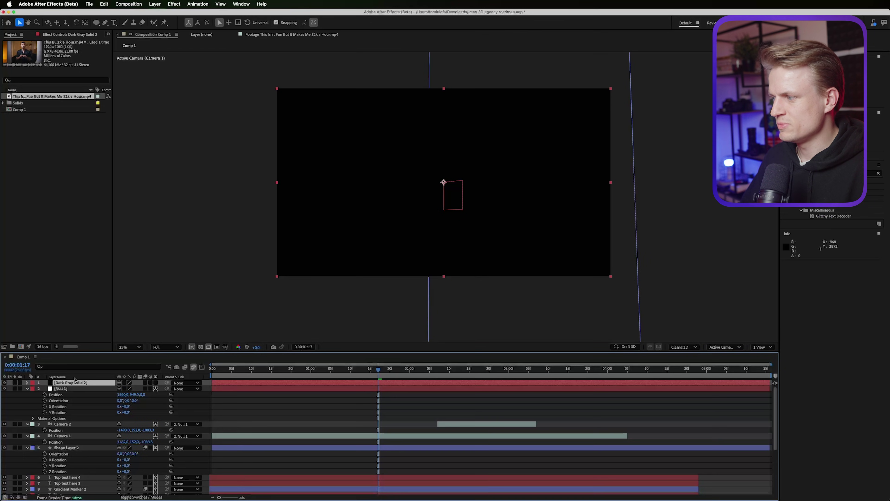
pyautogui.click(71, 384)
pyautogui.press('Delete')
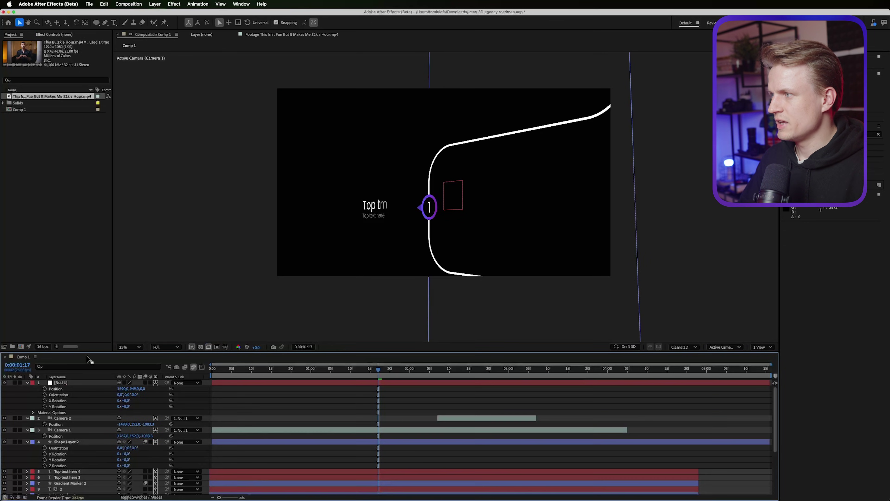
# Prepare the Ellipse tool with a Solid Color fill in near-black instead of the linear gradient.
pyautogui.click(97, 23)
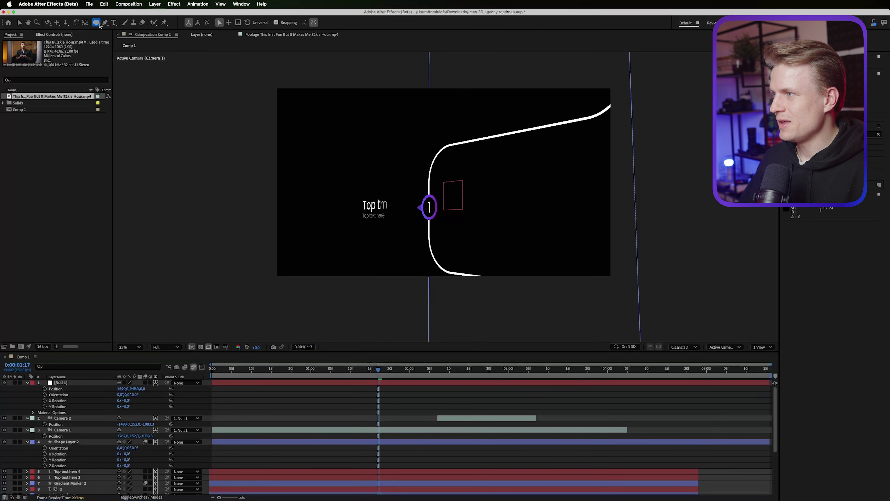
pyautogui.click(219, 24)
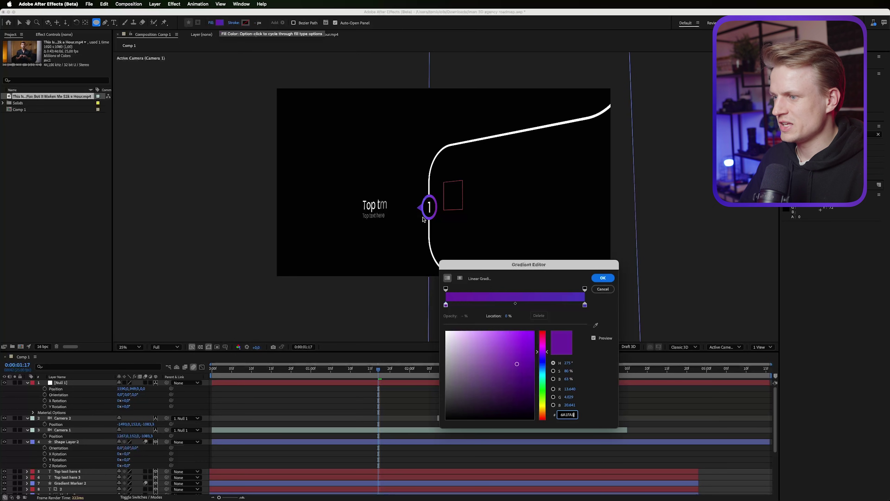
pyautogui.click(602, 289)
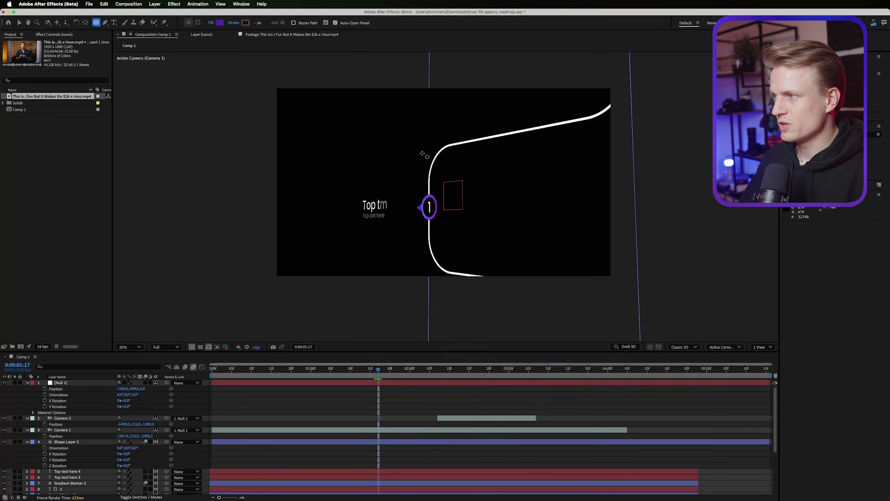
pyautogui.click(212, 23)
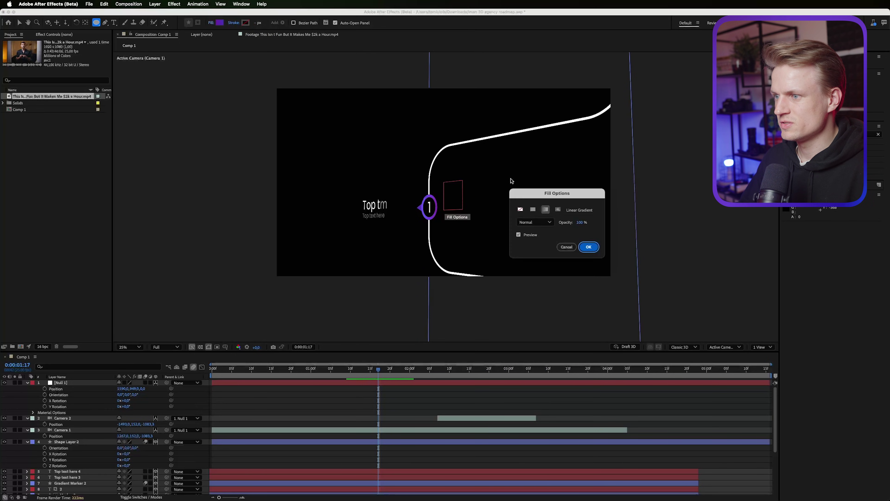
pyautogui.click(533, 209)
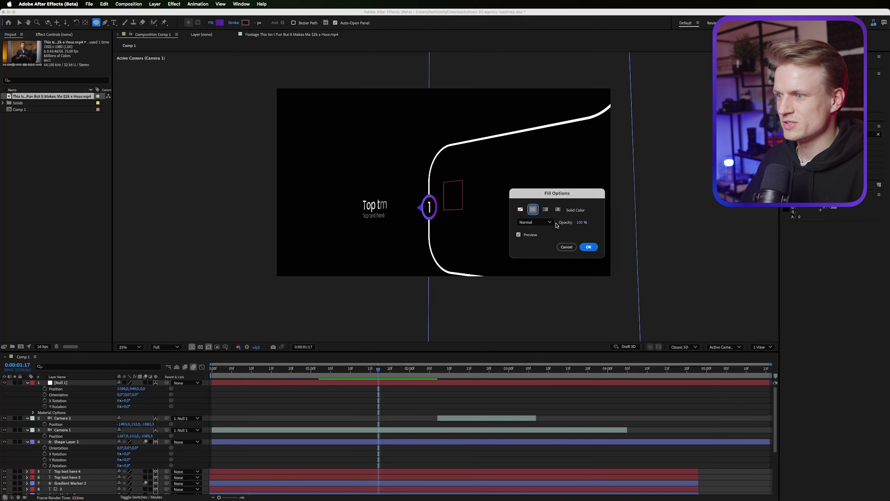
pyautogui.click(589, 247)
pyautogui.click(220, 23)
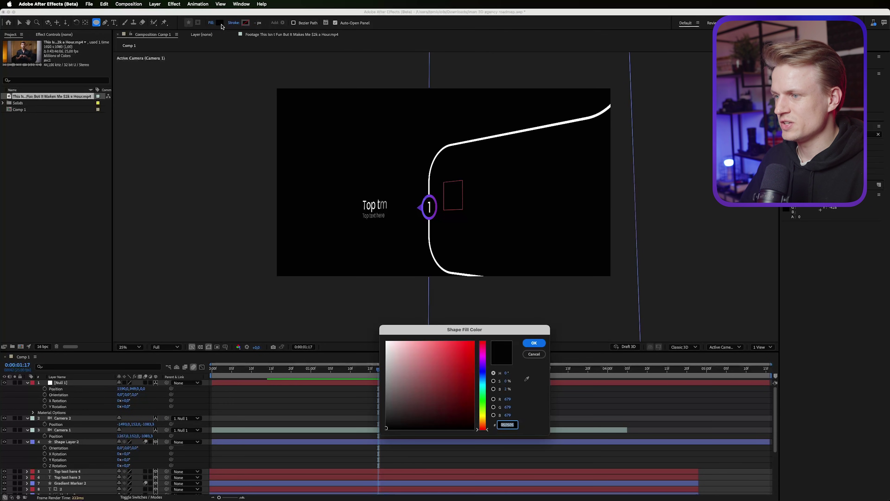
pyautogui.press('Return')
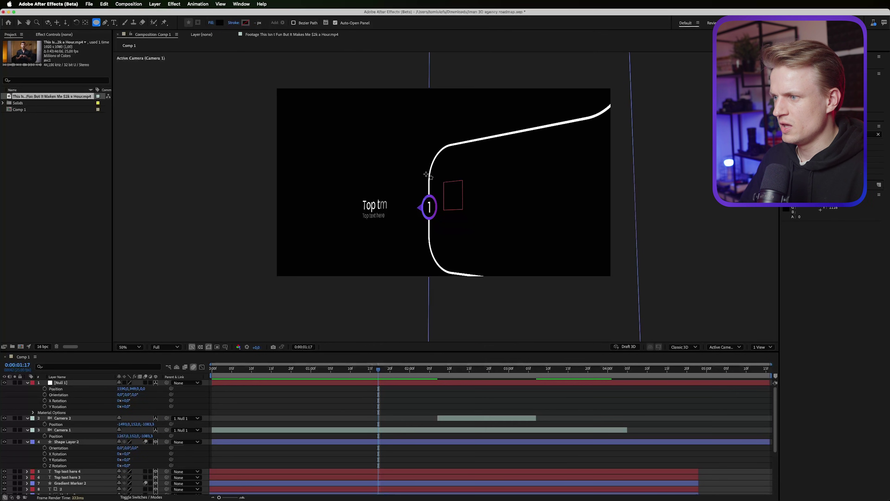
# Draw a small circle about 16 px wide in the empty area just beside the upper marker ring.
pyautogui.scroll(6, 426, 175)
pyautogui.scroll(2, 417, 187)
pyautogui.moveTo(394, 163); pyautogui.dragTo(416, 185)
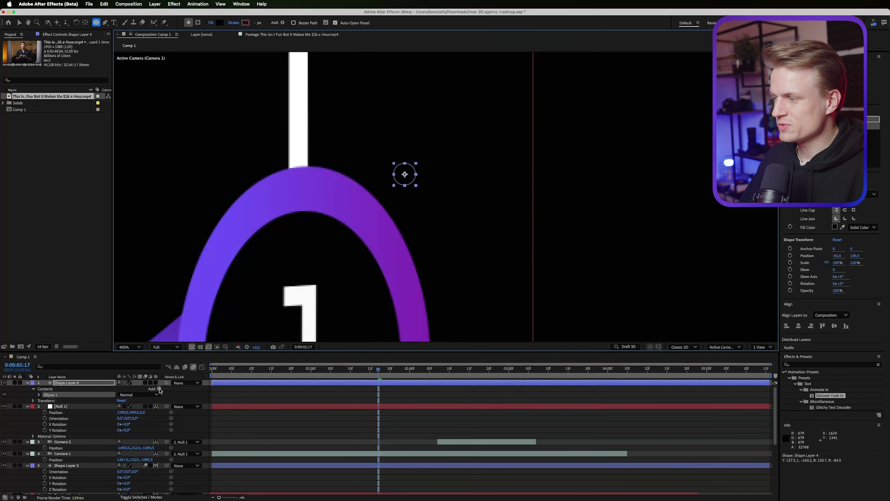
# Add a Repeater to the circle's shape layer and set its Copies to 200.
pyautogui.click(160, 388)
pyautogui.click(79, 424)
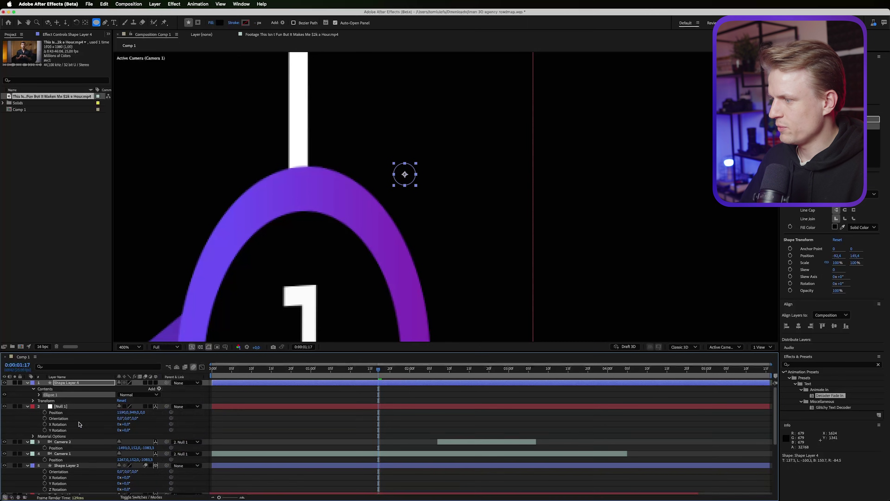
pyautogui.click(46, 419)
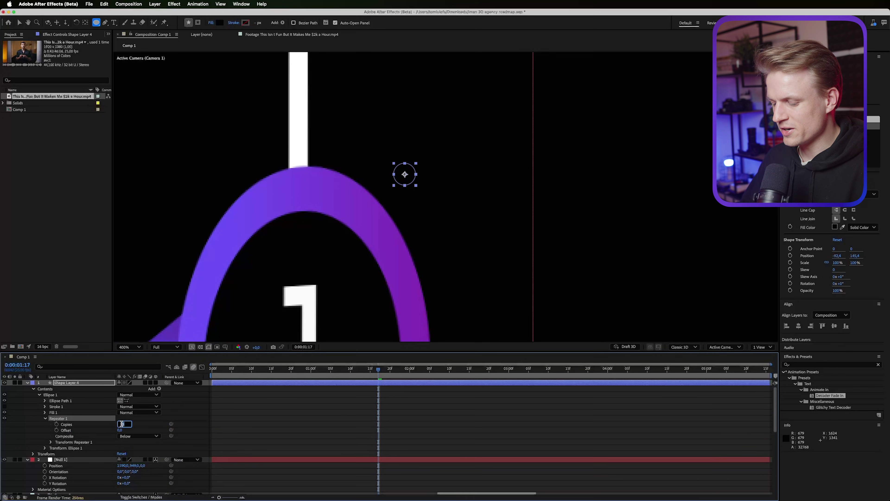
pyautogui.write('200')
pyautogui.press('Return')
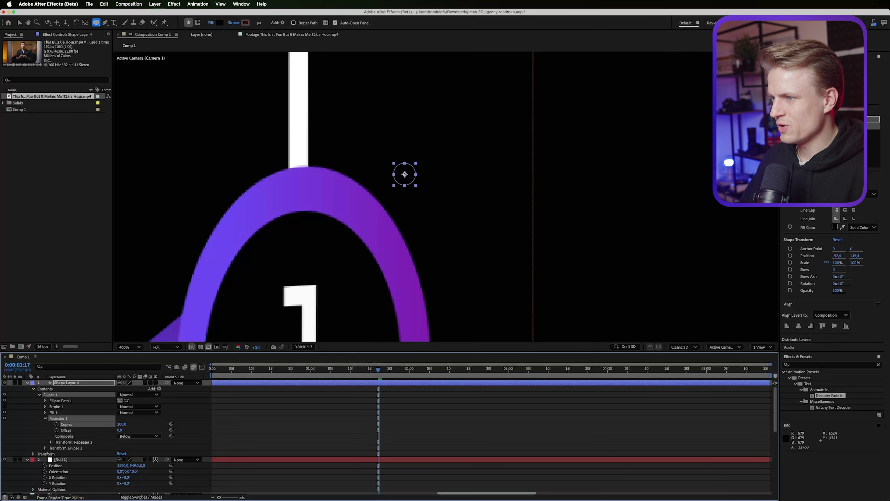
# Lighten the circle's fill color to a dark gray.
pyautogui.click(220, 23)
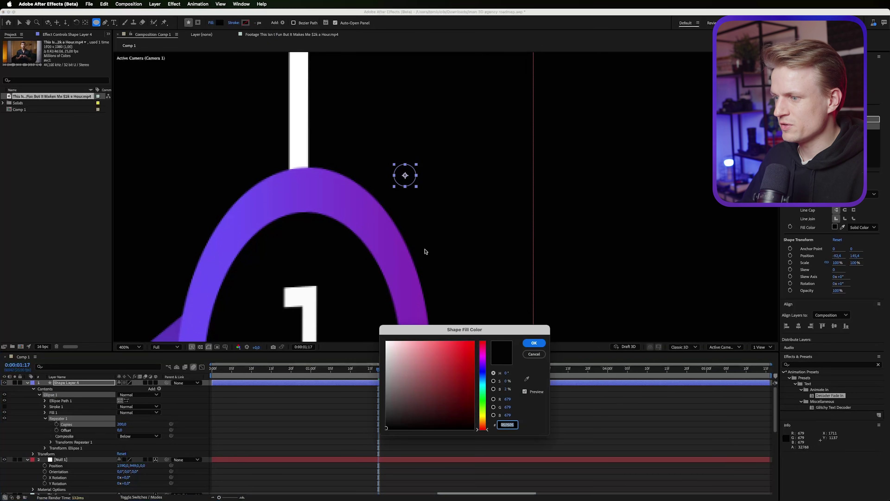
pyautogui.click(382, 425)
pyautogui.moveTo(378, 423); pyautogui.dragTo(373, 418)
pyautogui.press('Return')
# Set Repeater 1's Offset to -50 and tighten the dot spacing with a transform Position X of 20.
pyautogui.press(',')
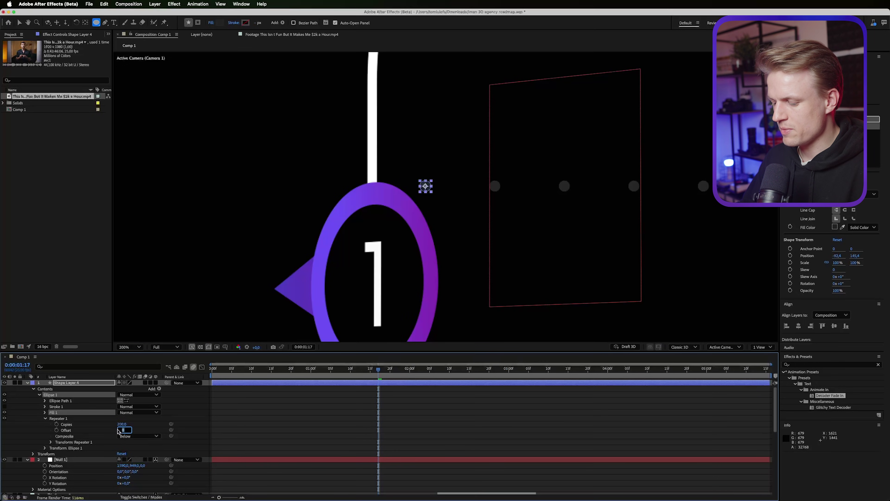
pyautogui.write('-50')
pyautogui.press('Return')
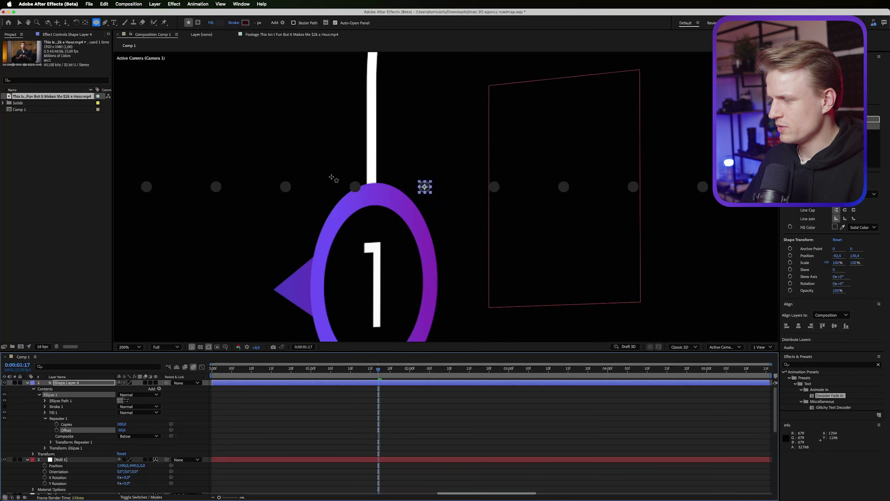
pyautogui.press('.')
pyautogui.click(51, 442)
pyautogui.moveTo(121, 454); pyautogui.dragTo(93, 452)
# Duplicate Repeater 1 in the circle's shape layer and expand the copy's settings.
pyautogui.click(58, 418)
pyautogui.hotkey('ctrl', 'd')
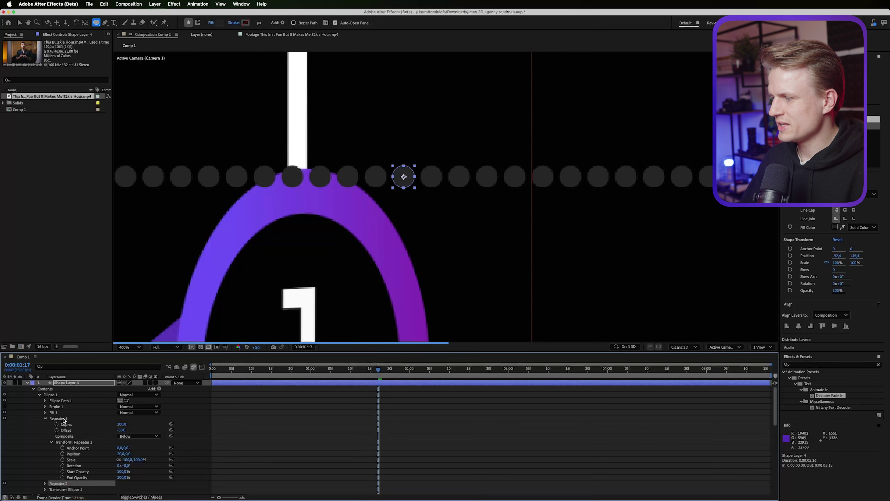
pyautogui.scroll(-3, 76, 458)
pyautogui.click(45, 453)
pyautogui.scroll(-2, 98, 457)
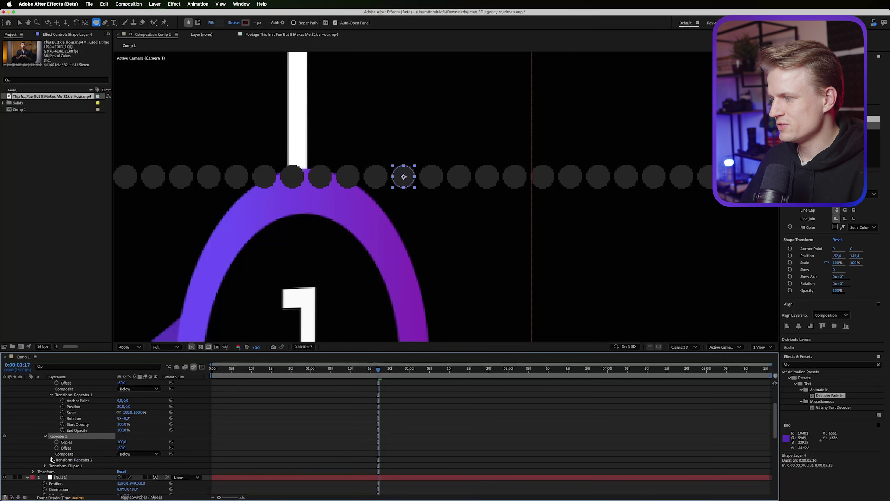
# Set the second repeater's transform Position to 0, 20 to repeat the row of dots vertically.
pyautogui.click(51, 460)
pyautogui.click(115, 471)
pyautogui.click(121, 467)
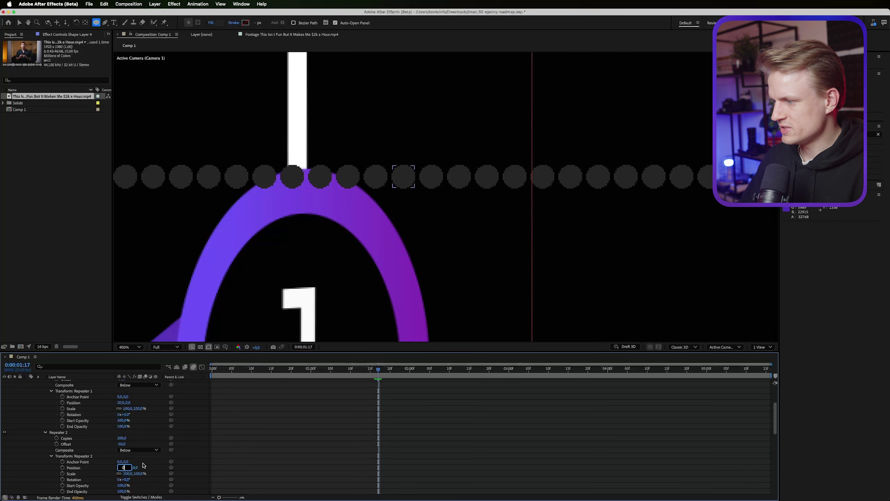
pyautogui.write('0')
pyautogui.press('Return')
pyautogui.write('20')
pyautogui.press('Return')
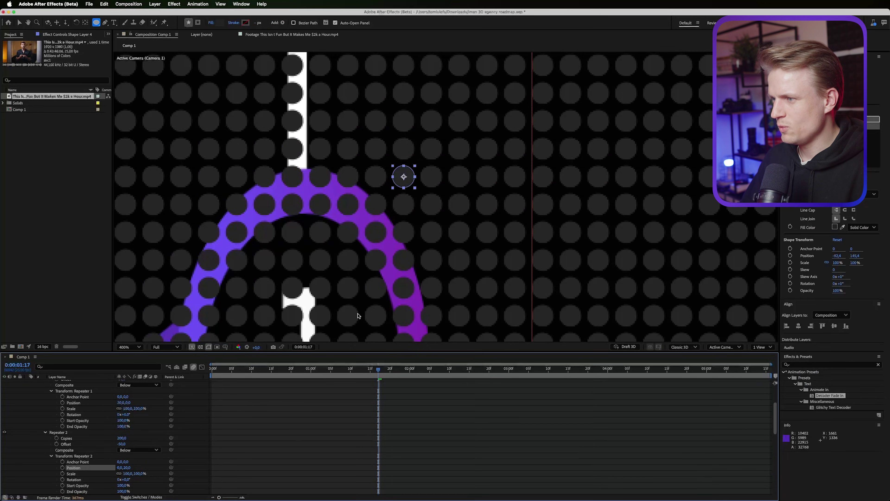
# Move the grid's source circle toward the composition's upper-left area and scale it down to 39.4%.
pyautogui.scroll(-4, 357, 316)
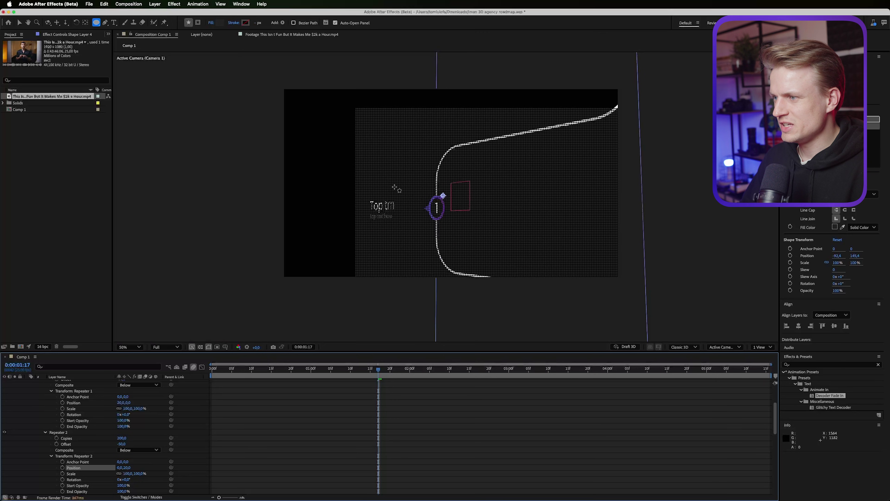
pyautogui.scroll(2, 394, 188)
pyautogui.press('v')
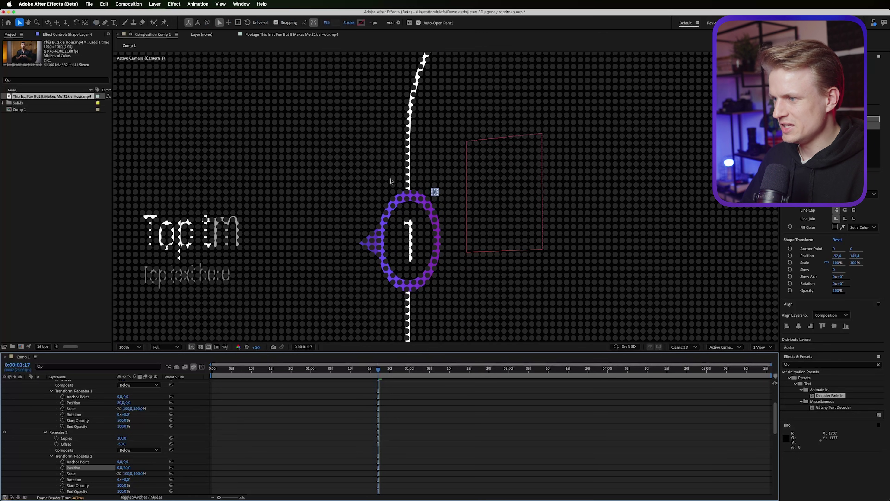
pyautogui.scroll(-3, 387, 186)
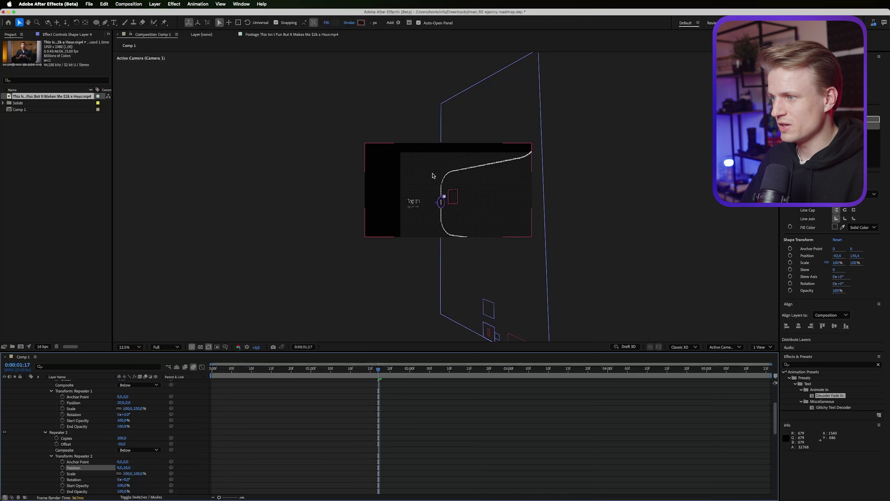
pyautogui.scroll(5, 445, 197)
pyautogui.moveTo(394, 174); pyautogui.dragTo(154, 65)
pyautogui.scroll(-2, 377, 147)
pyautogui.scroll(-1, 377, 148)
pyautogui.scroll(3, 350, 144)
pyautogui.moveTo(487, 208); pyautogui.dragTo(429, 228)
pyautogui.scroll(1, 424, 230)
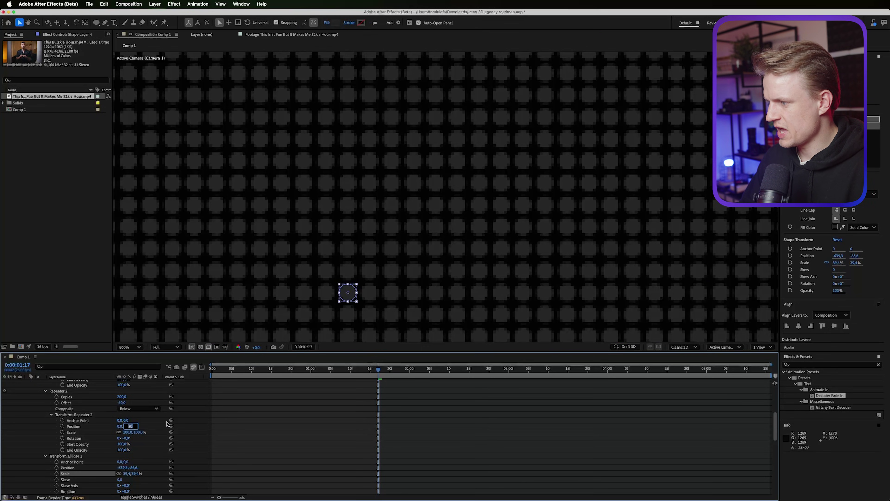
# Widen the dot spacing with a transform Position of 0, 25 in Repeater 2 and 25, 0 in Repeater 1.
pyautogui.write('35')
pyautogui.click(125, 427)
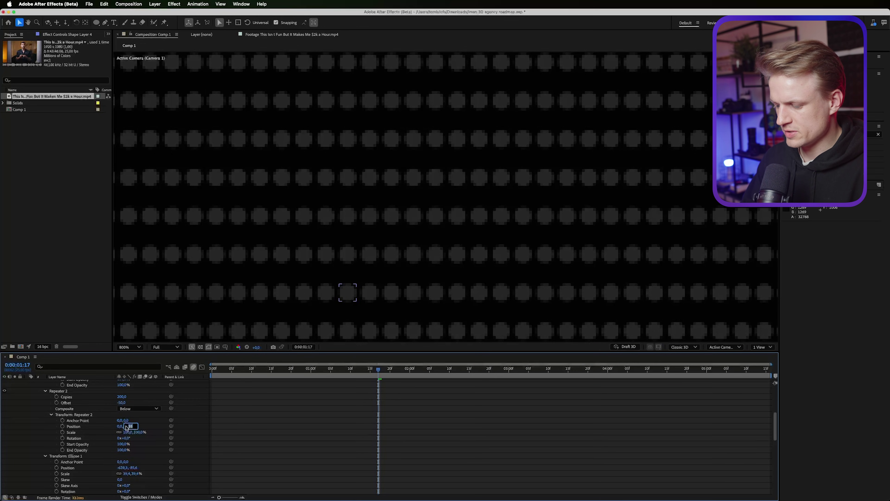
pyautogui.write('25')
pyautogui.press('Return')
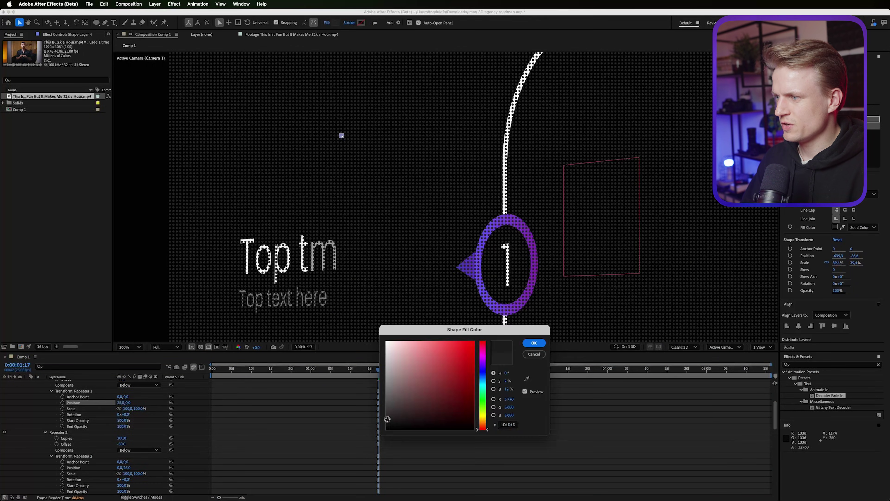
# Darken the dots' fill color to the near-black gray 191919.
pyautogui.moveTo(388, 419); pyautogui.dragTo(382, 421)
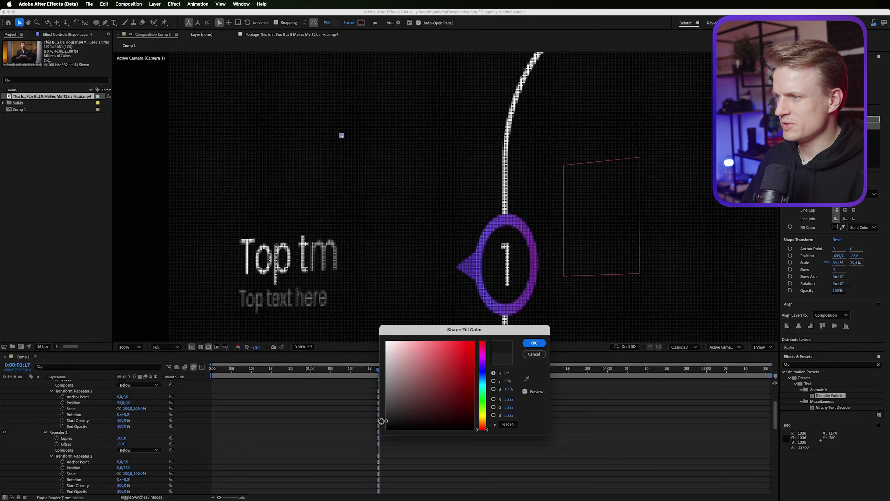
pyautogui.click(534, 343)
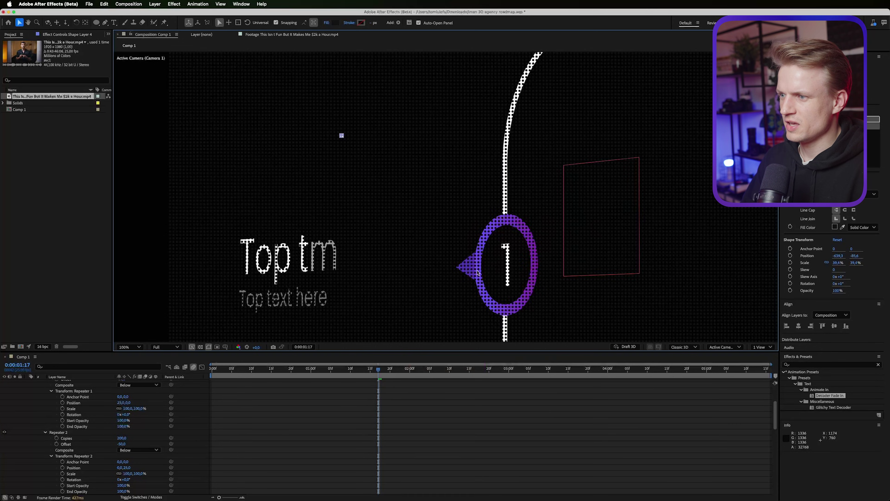
pyautogui.scroll(-1, 375, 140)
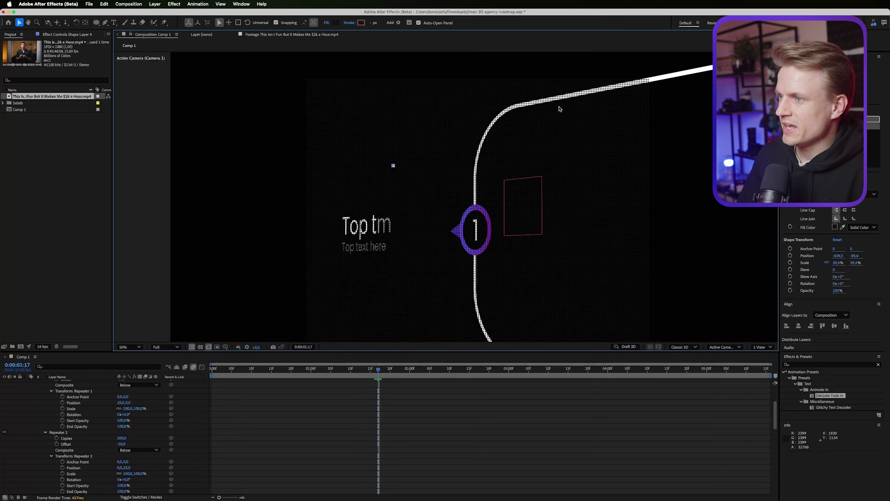
pyautogui.scroll(5, 64, 379)
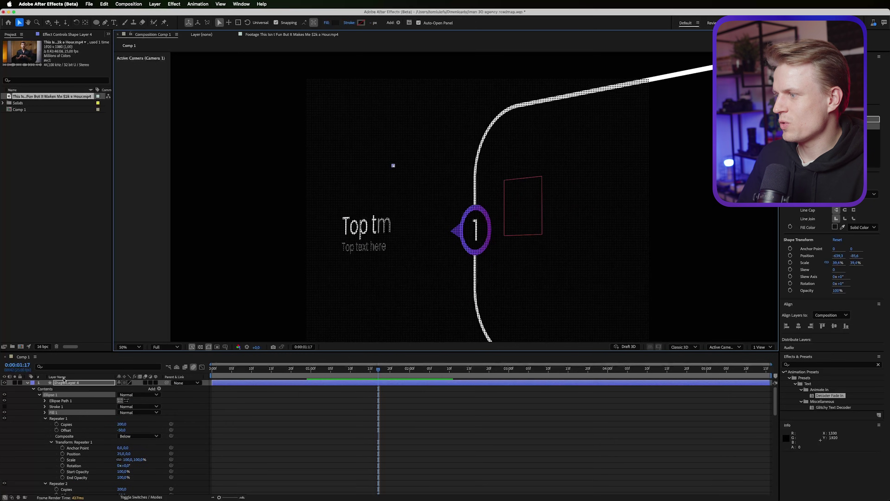